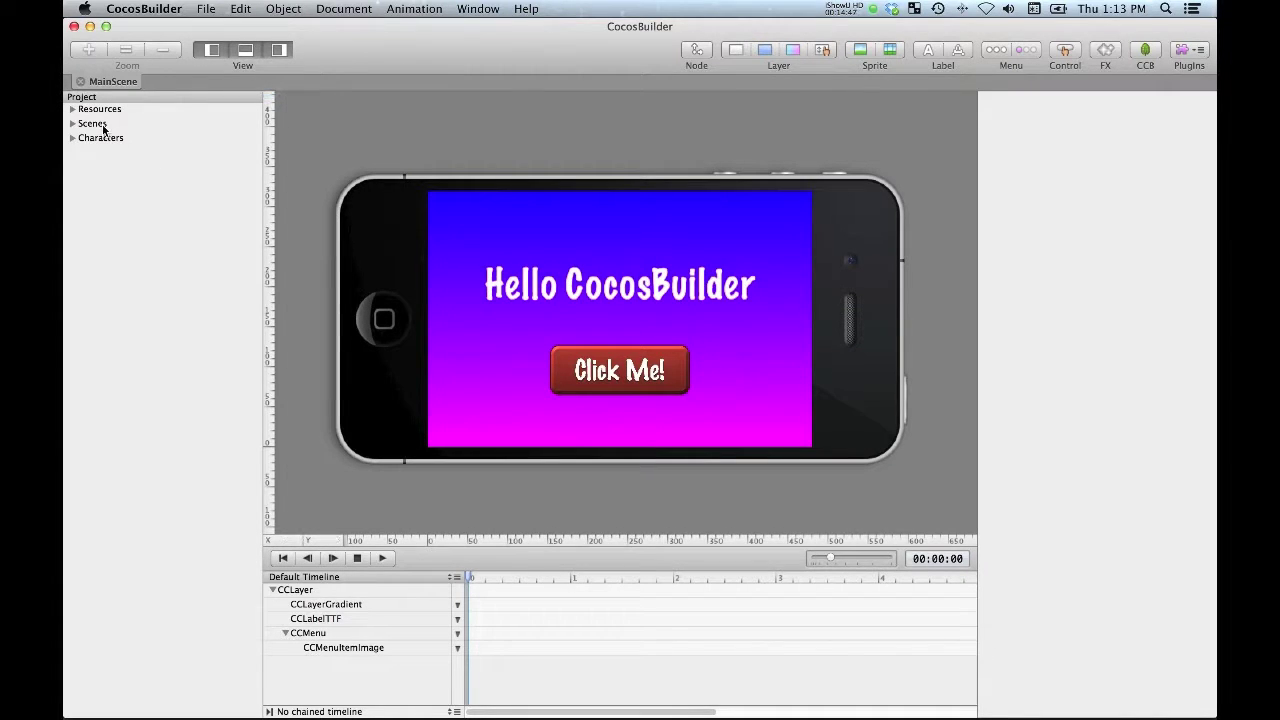
Expand the project's Resources group, and switch to Finder to open the ui-elements folder inside AG-Art
left_click(72, 109)
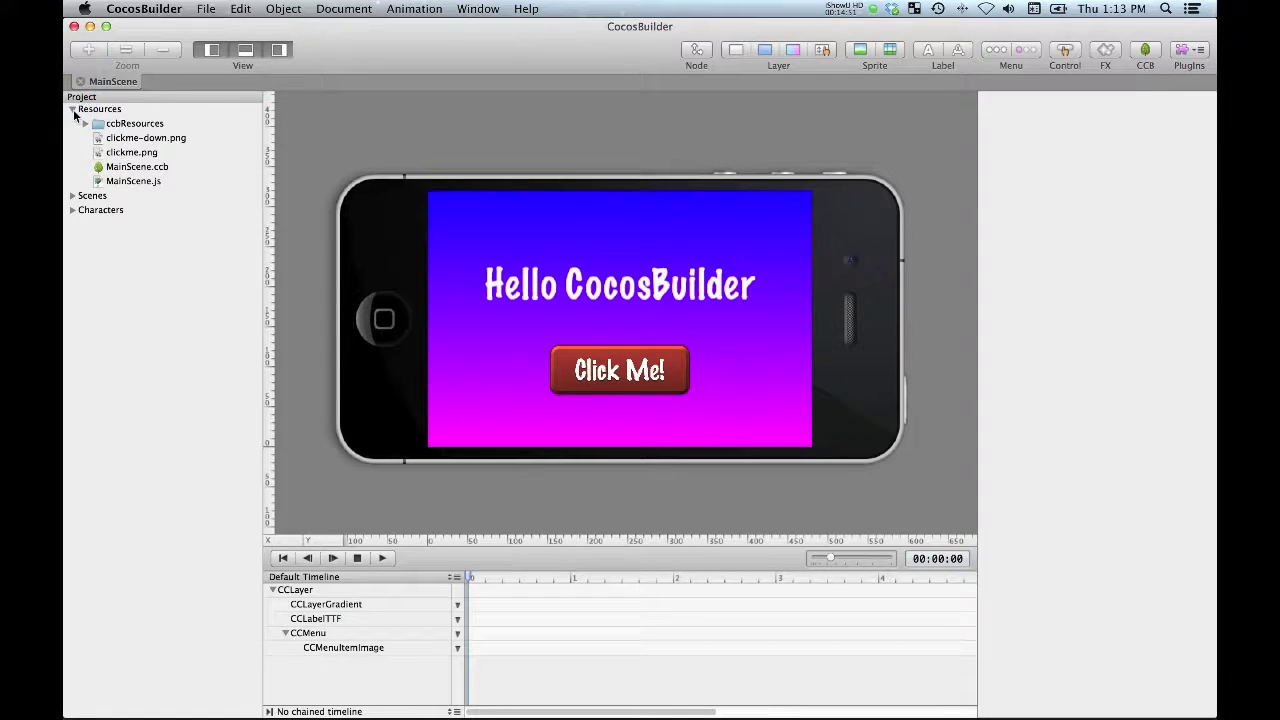
key("super+Tab")
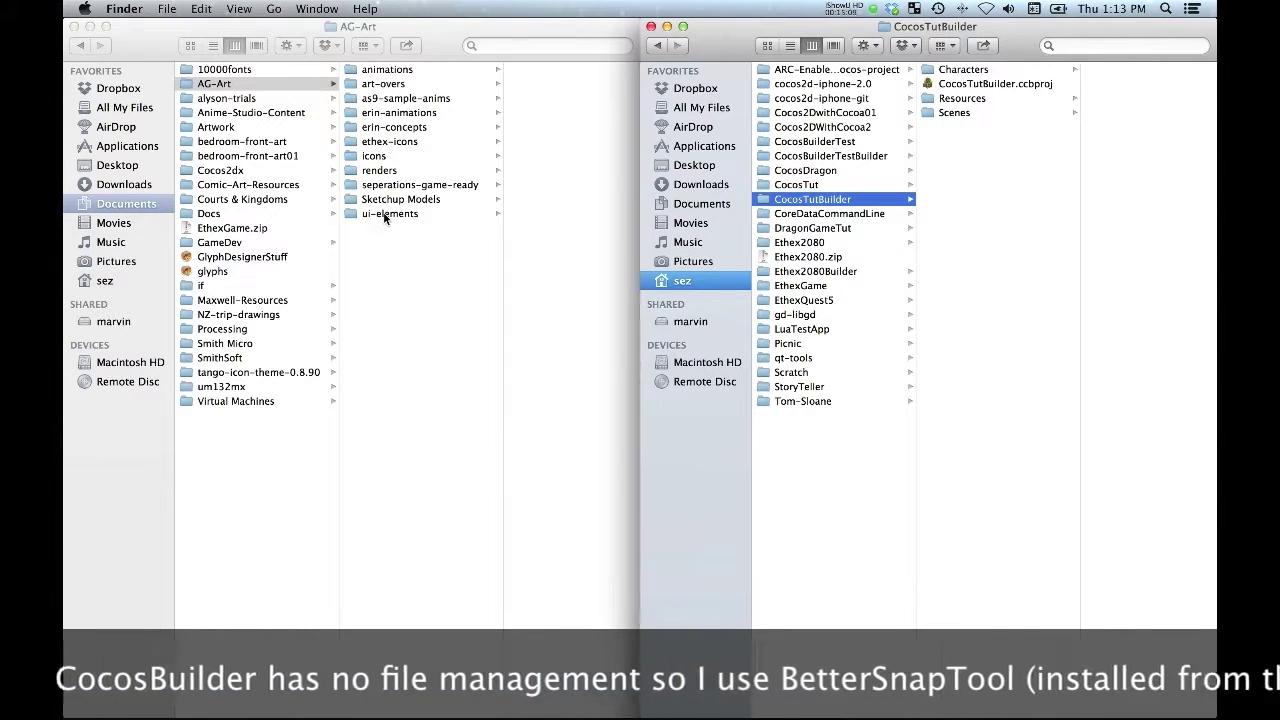
left_click(385, 218)
left_click(385, 218)
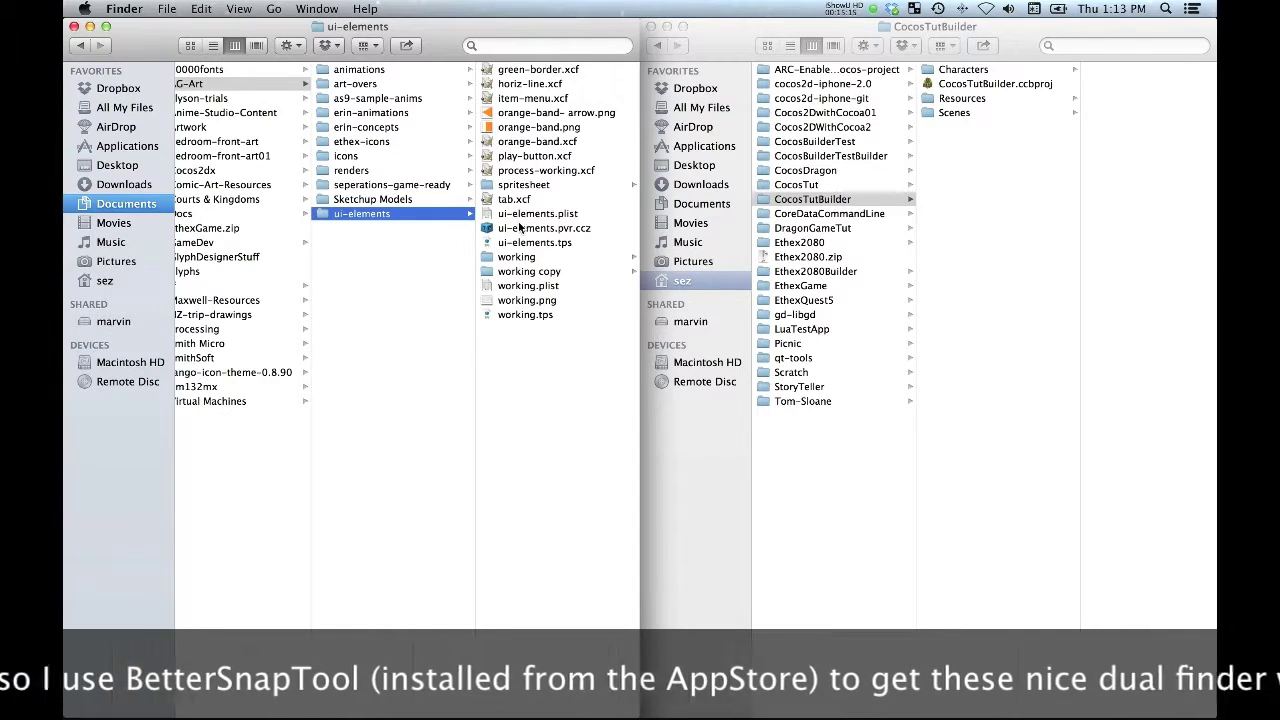
Copy ui-elements.plist and ui-elements.pvr.ccz from the ui-elements folder into the CocosTutBuilder project folder
left_click(518, 229)
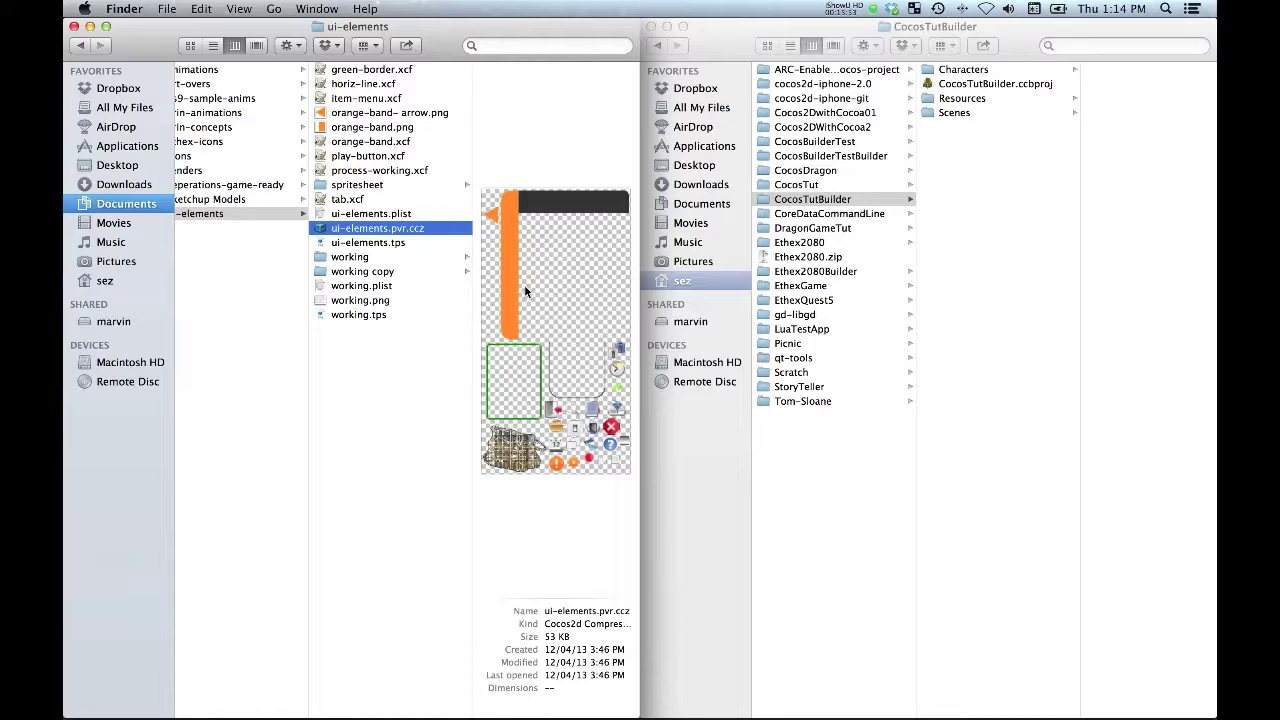
left_click(372, 214, "shift")
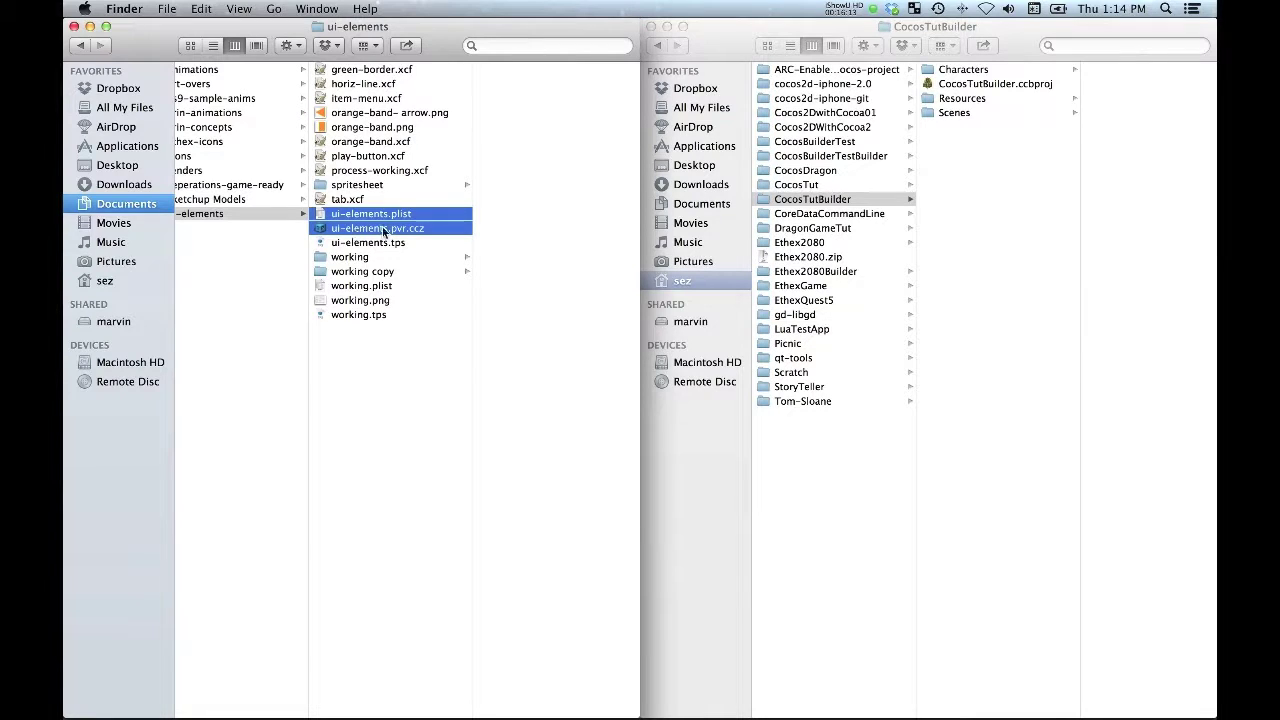
left_click(395, 230)
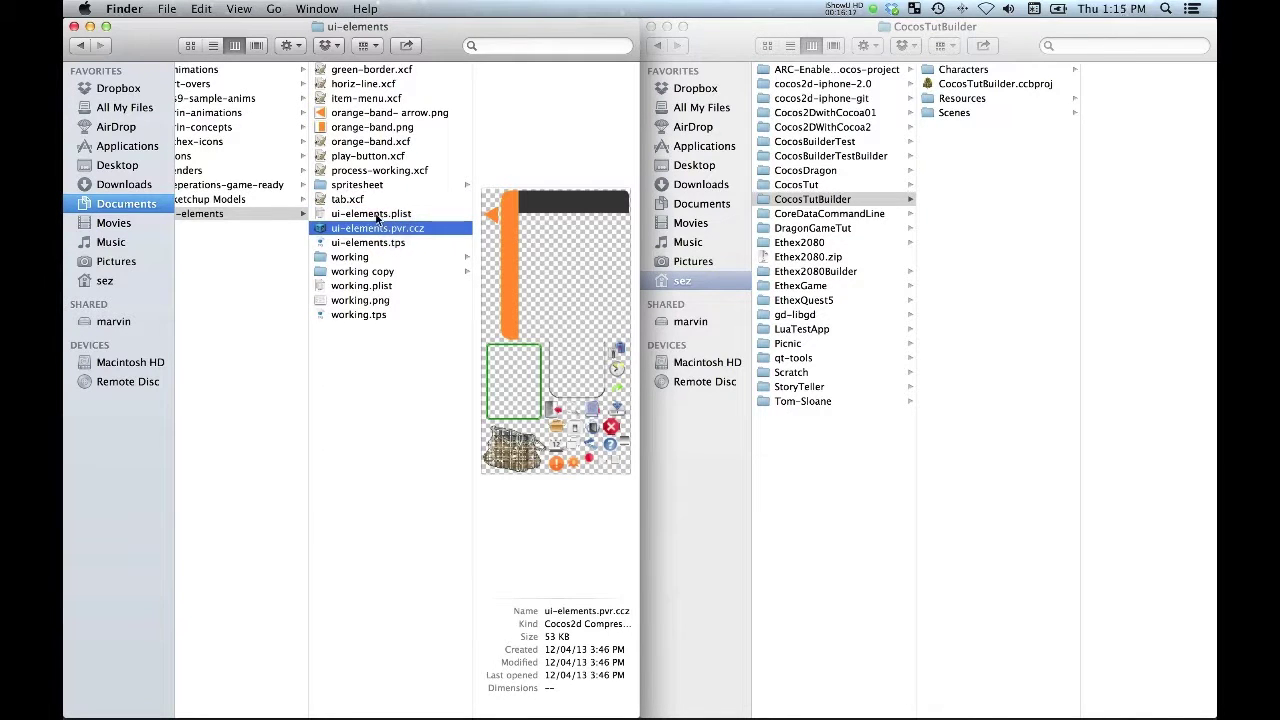
left_click(377, 215, "shift")
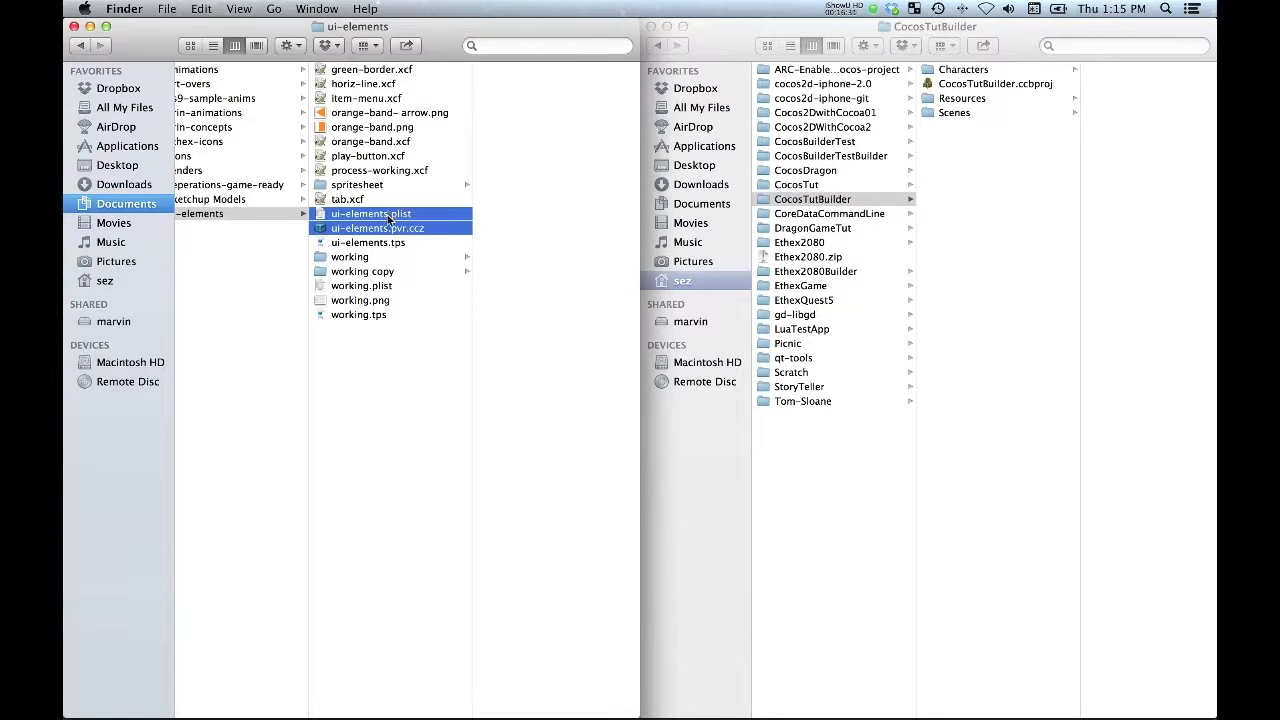
left_click_drag(386, 219, 607, 218)
mouse_move(413, 215)
left_mouse_down()
mouse_move(476, 229)
mouse_move(945, 195)
mouse_move(950, 118)
mouse_move(970, 98)
mouse_move(960, 102)
left_mouse_up()
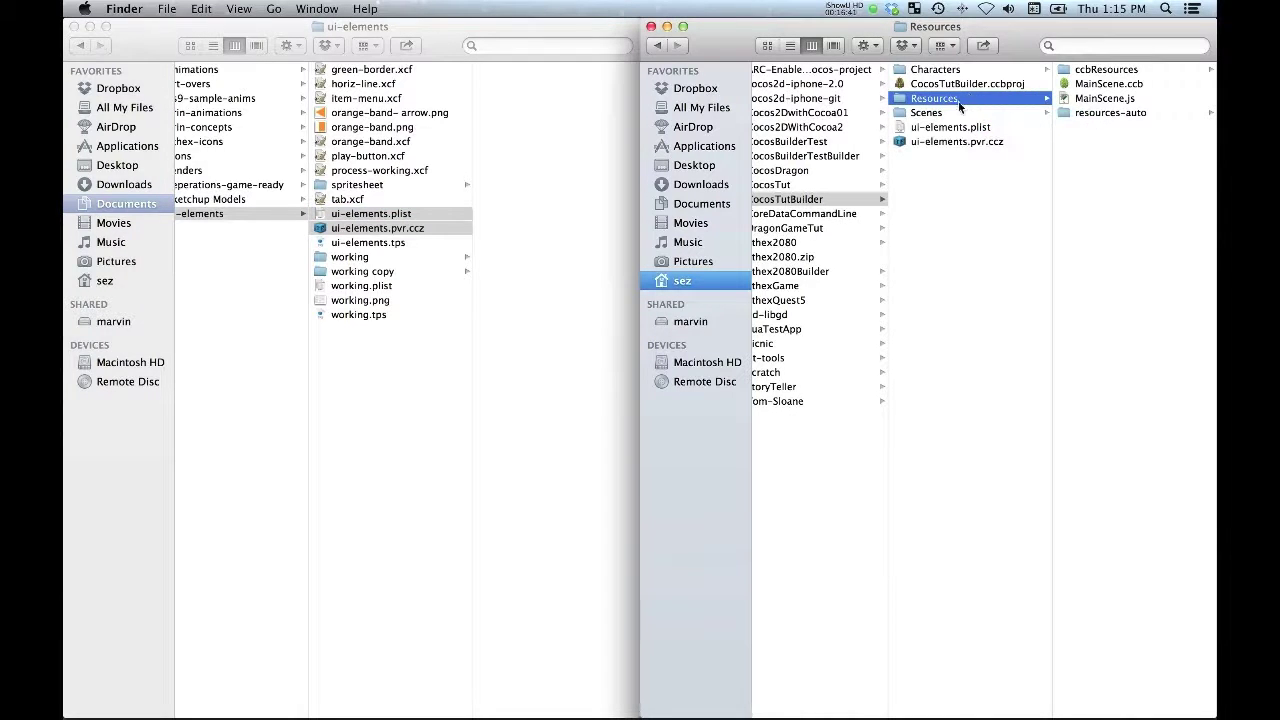
Move ui-elements.plist and ui-elements.pvr.ccz from the top level of CocosTutBuilder into its Resources folder
left_click(940, 127)
left_click(922, 141, "shift")
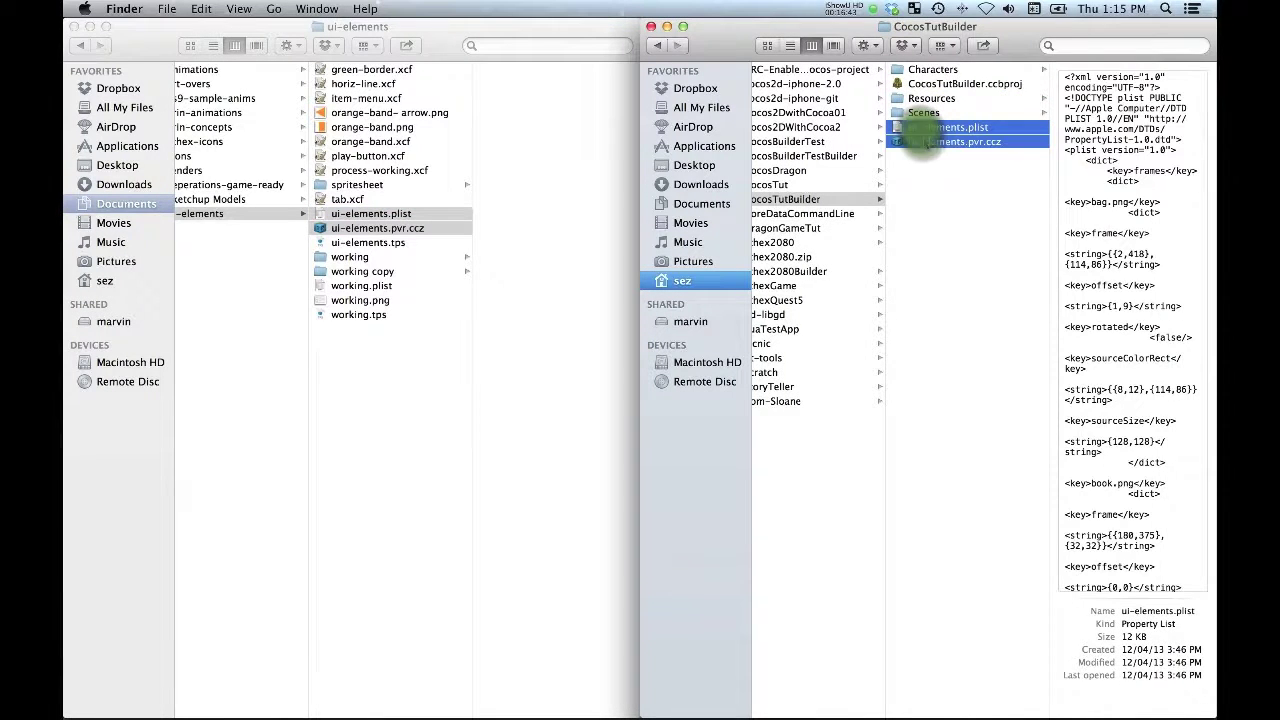
left_click_drag(929, 134, 931, 98)
Move erins-bedroom.png from the renders/scenes/erins-bedroom folder of AG-Art into the project's Scenes folder
left_click(190, 205)
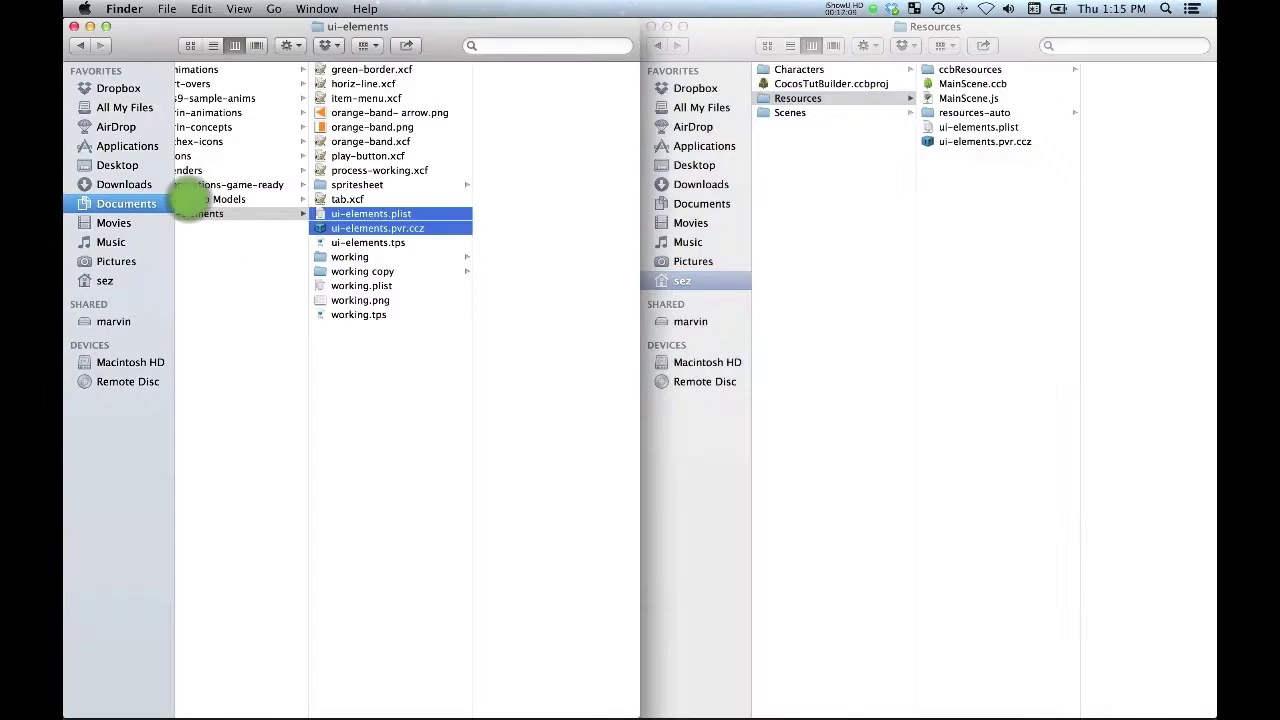
left_click(192, 199)
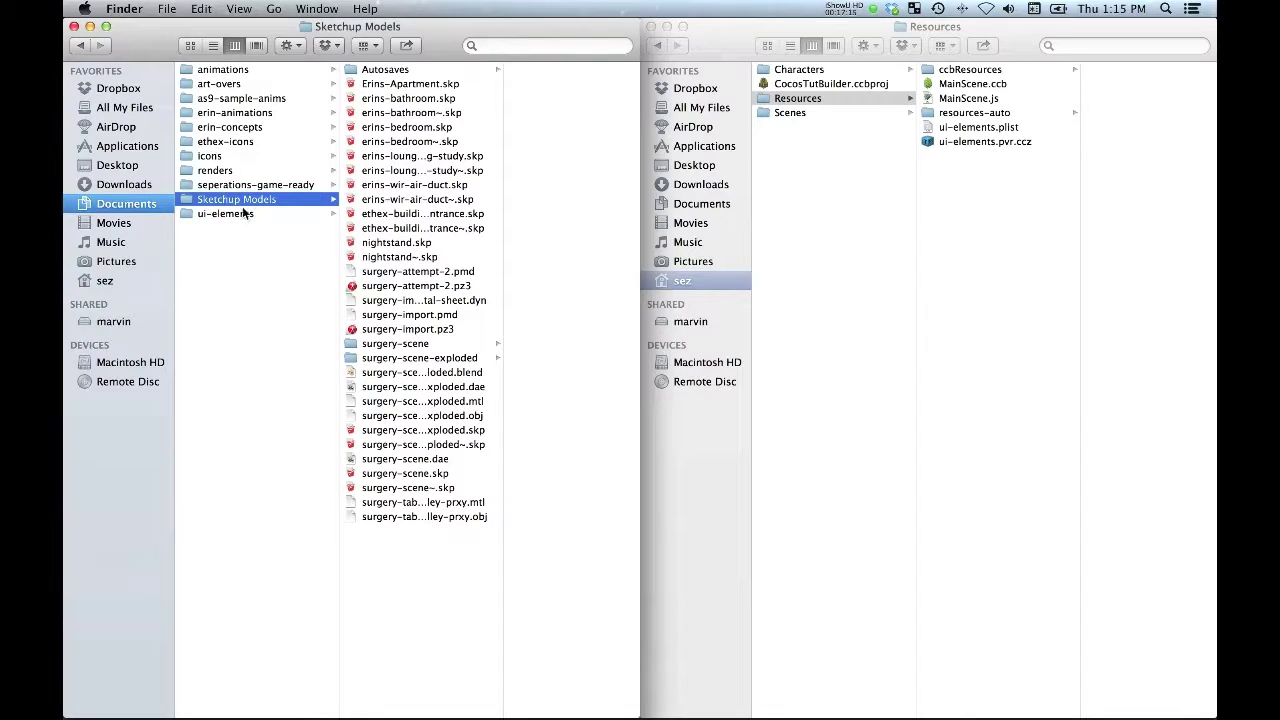
left_click(215, 170)
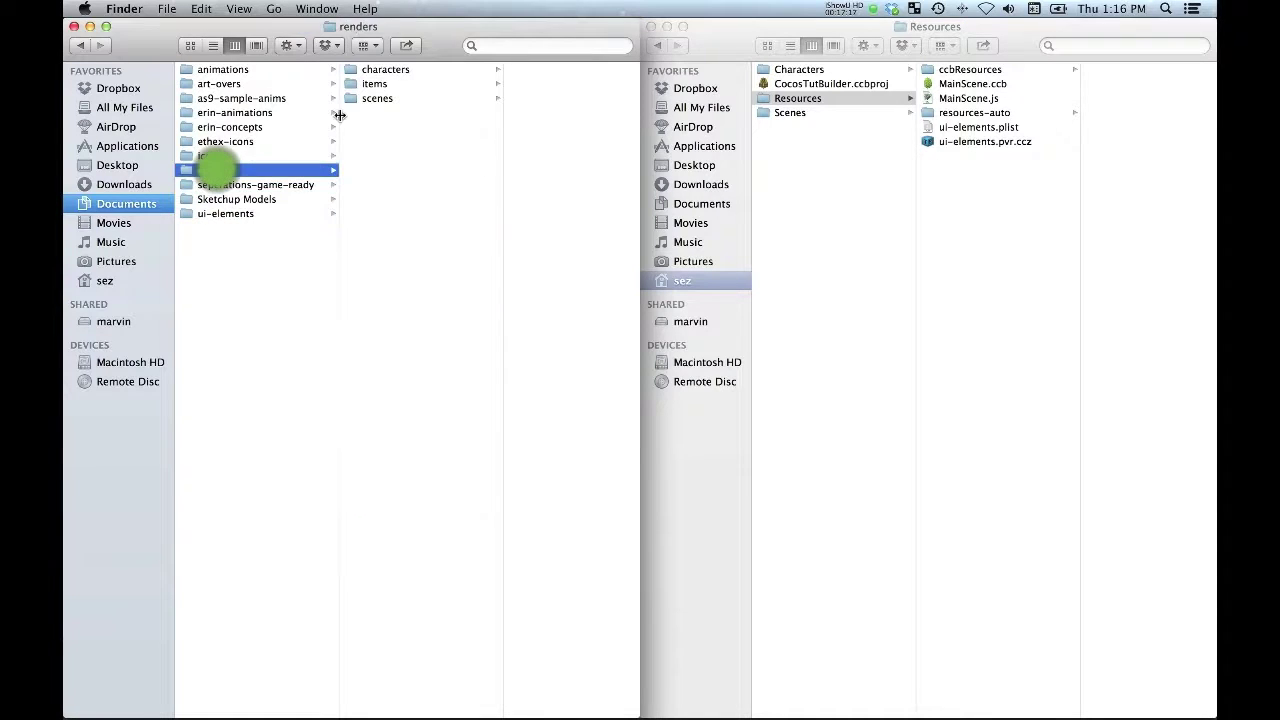
left_click(378, 98)
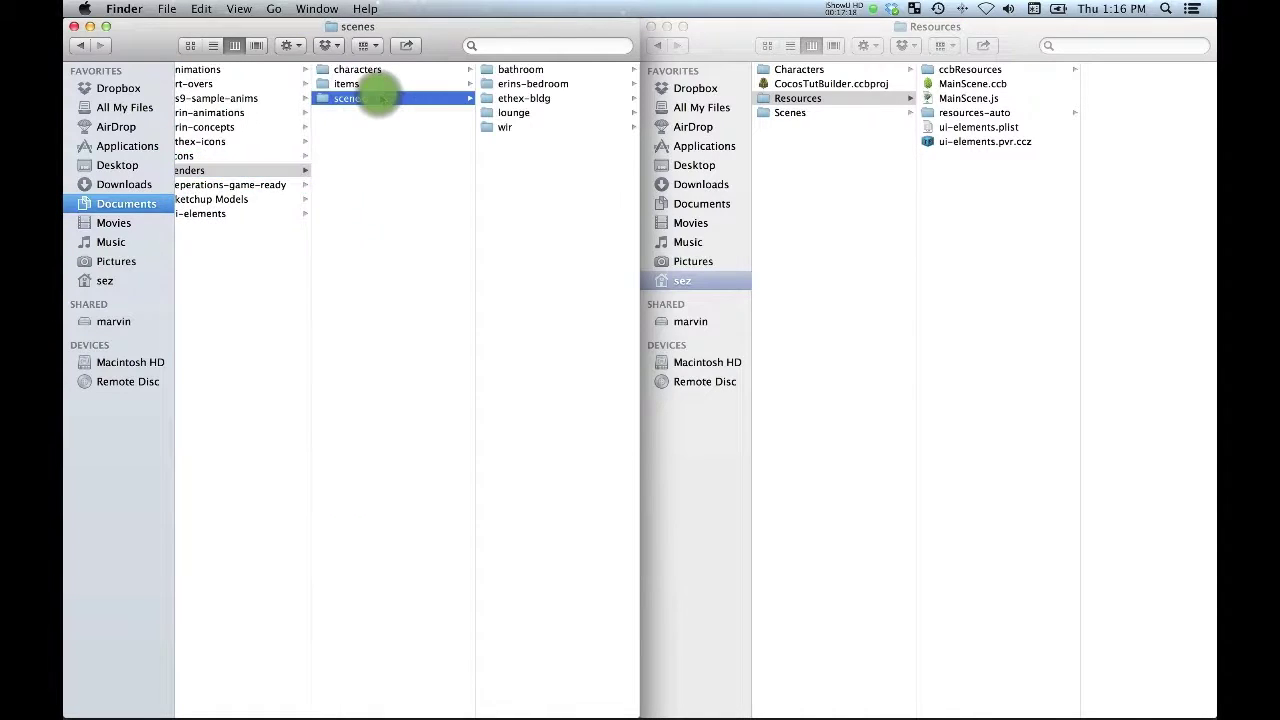
left_click(506, 84)
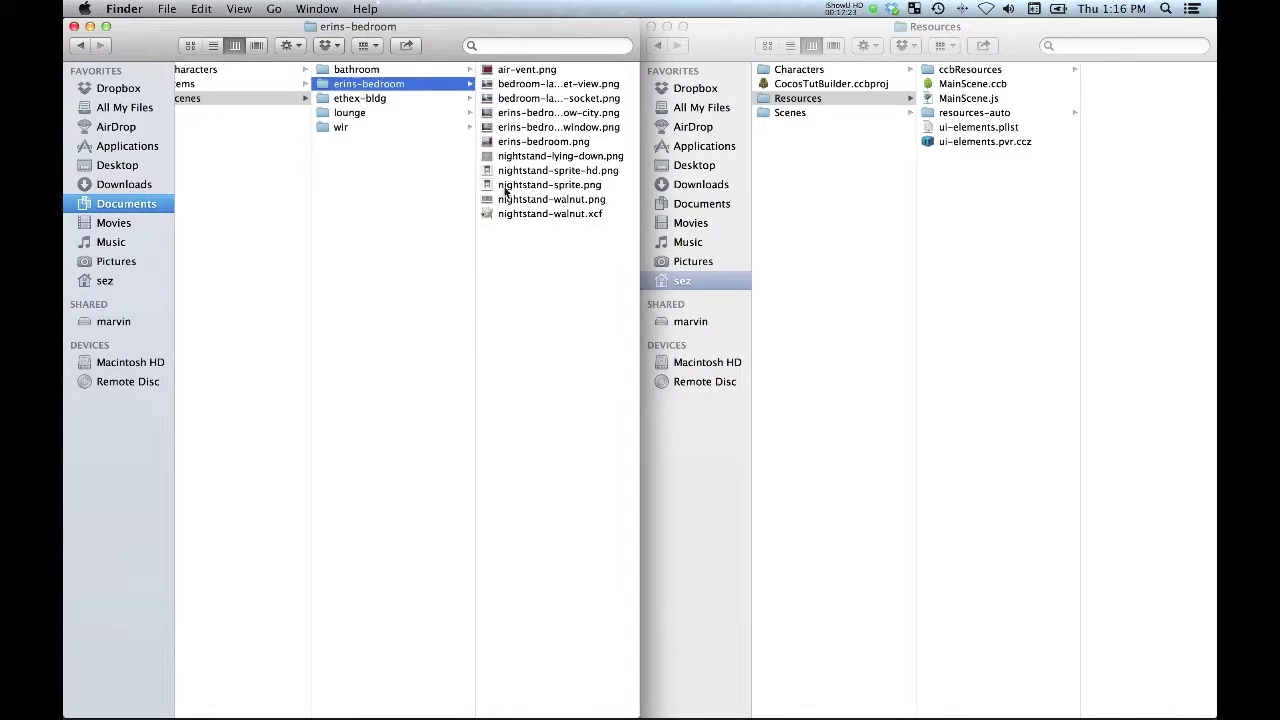
scroll(355, 120, "right", 2)
left_click(367, 145)
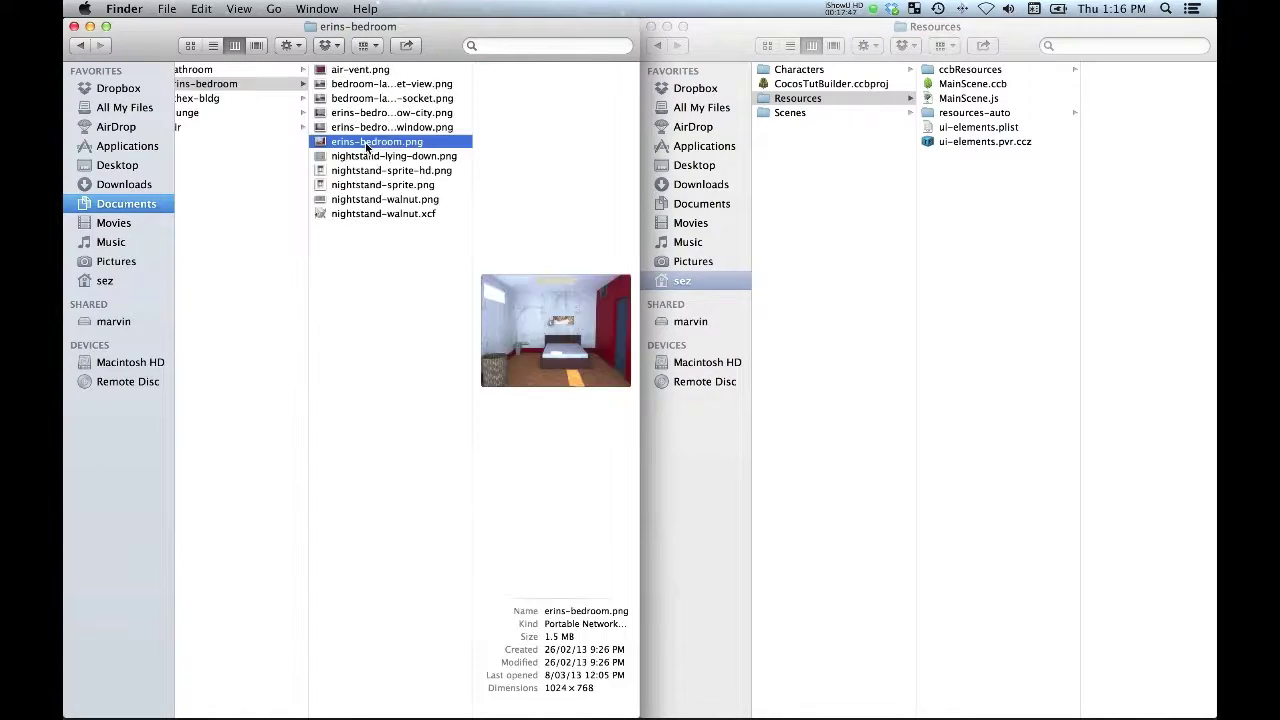
left_click_drag(367, 147, 792, 111)
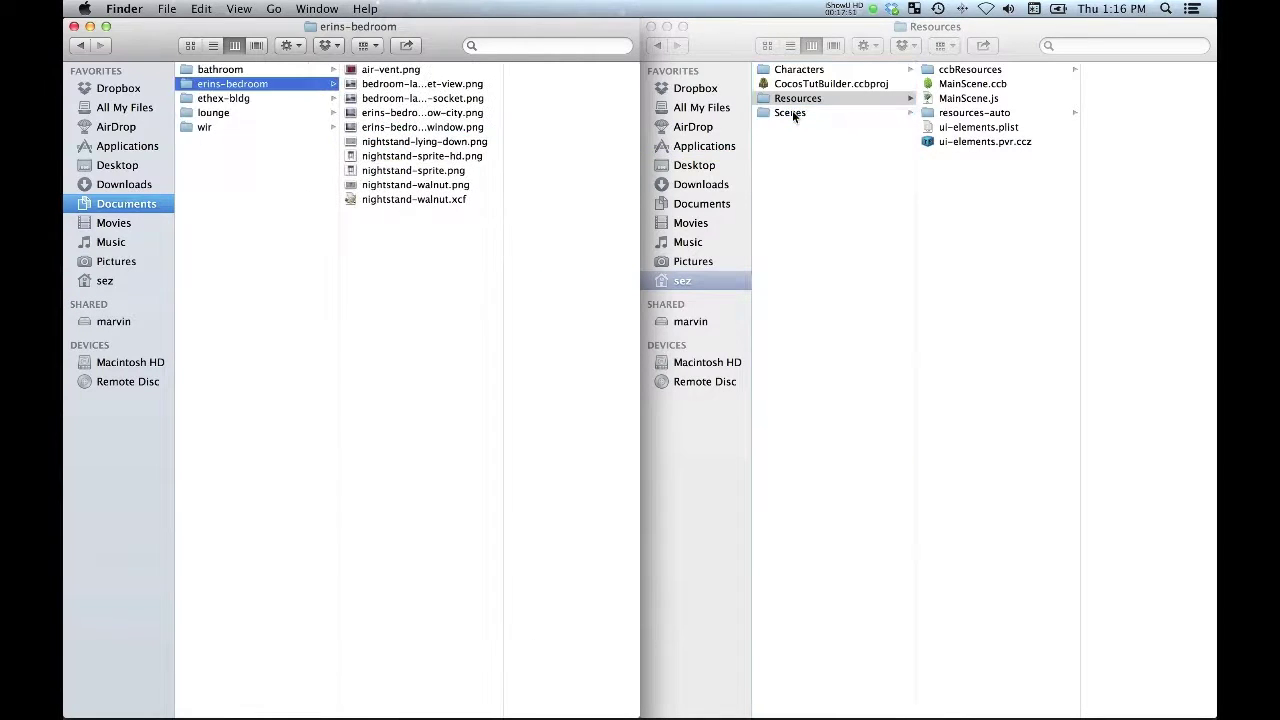
Switch to CocosBuilder and start a new document file
key("super+Tab")
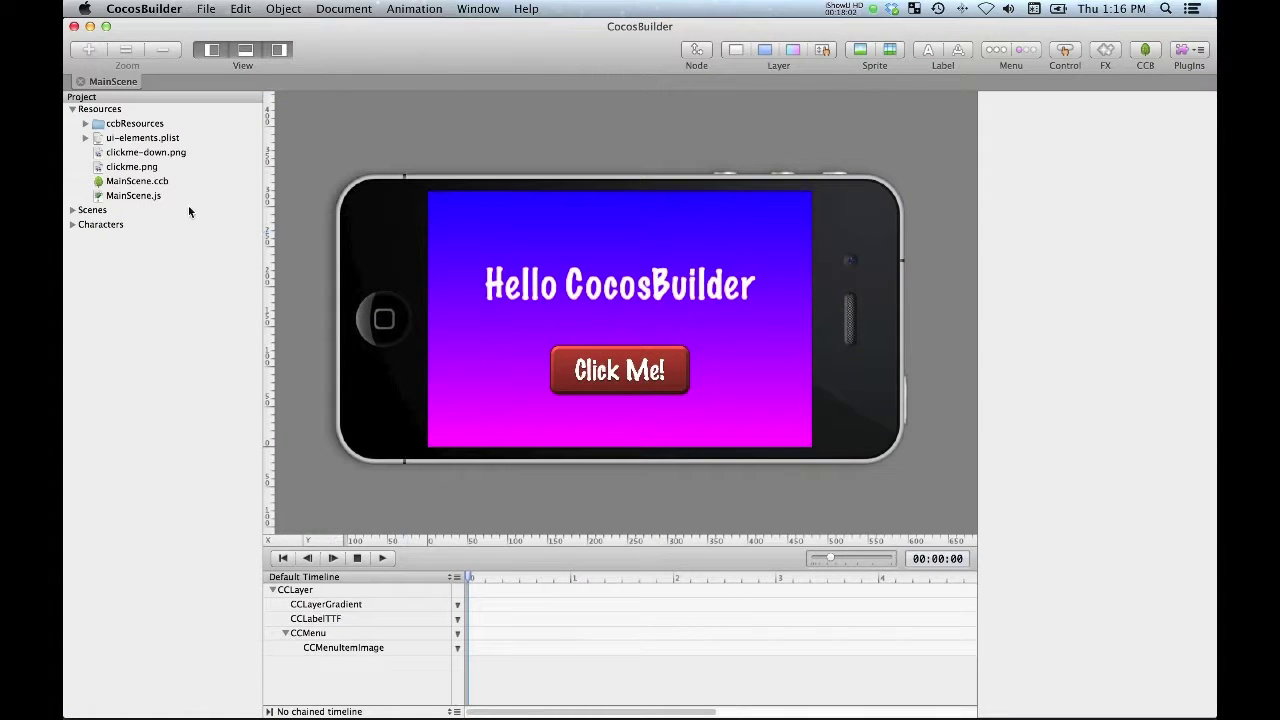
left_click(207, 11)
mouse_move(226, 29)
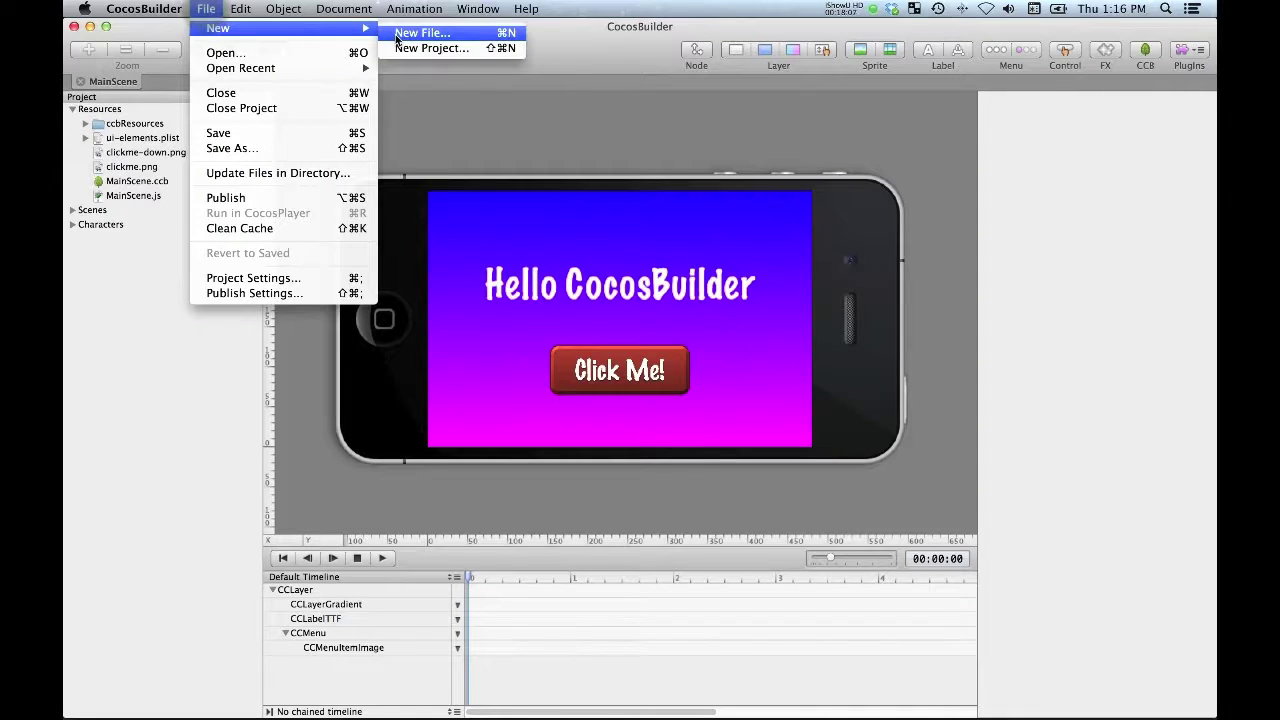
left_click(397, 36)
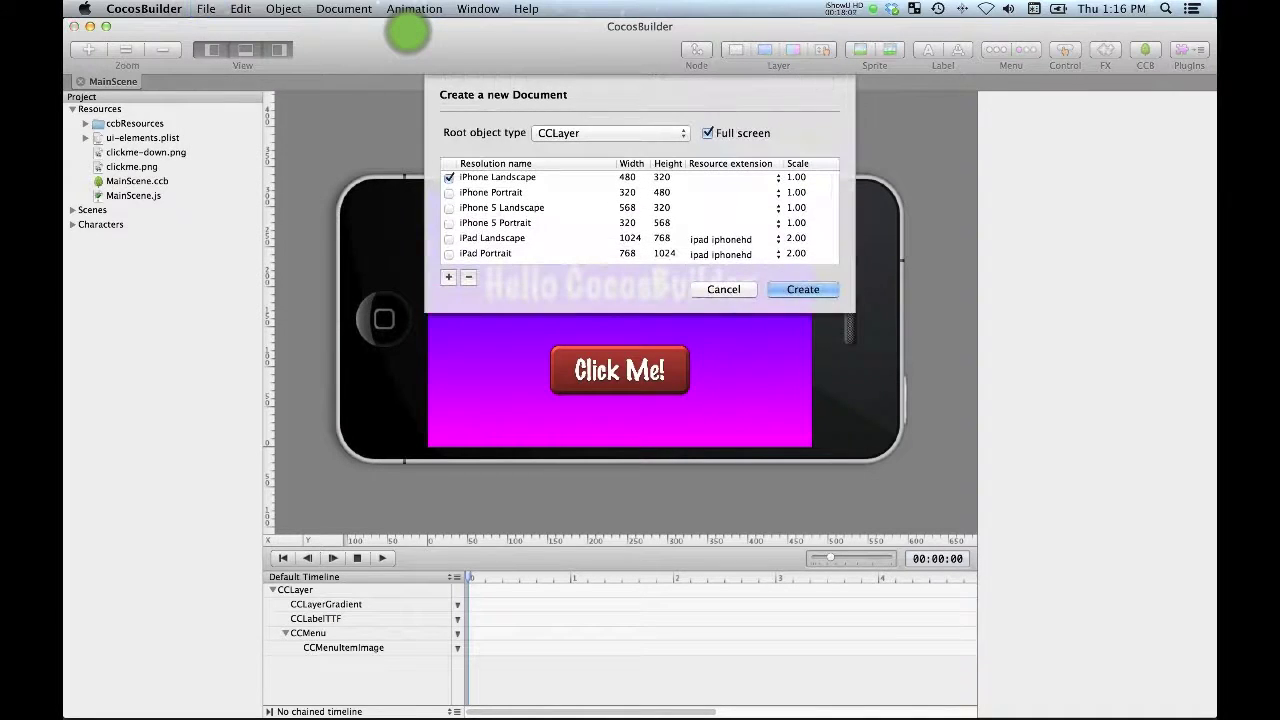
left_click(448, 242)
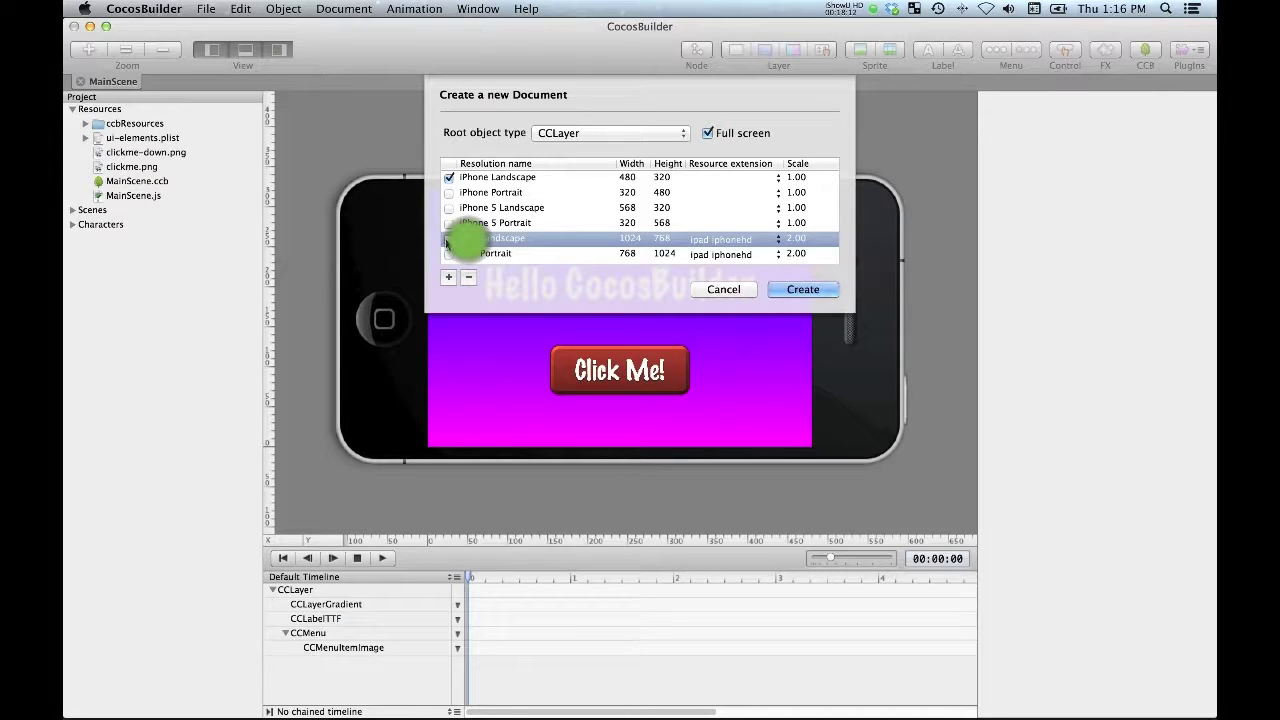
left_click(448, 242)
left_click(447, 177)
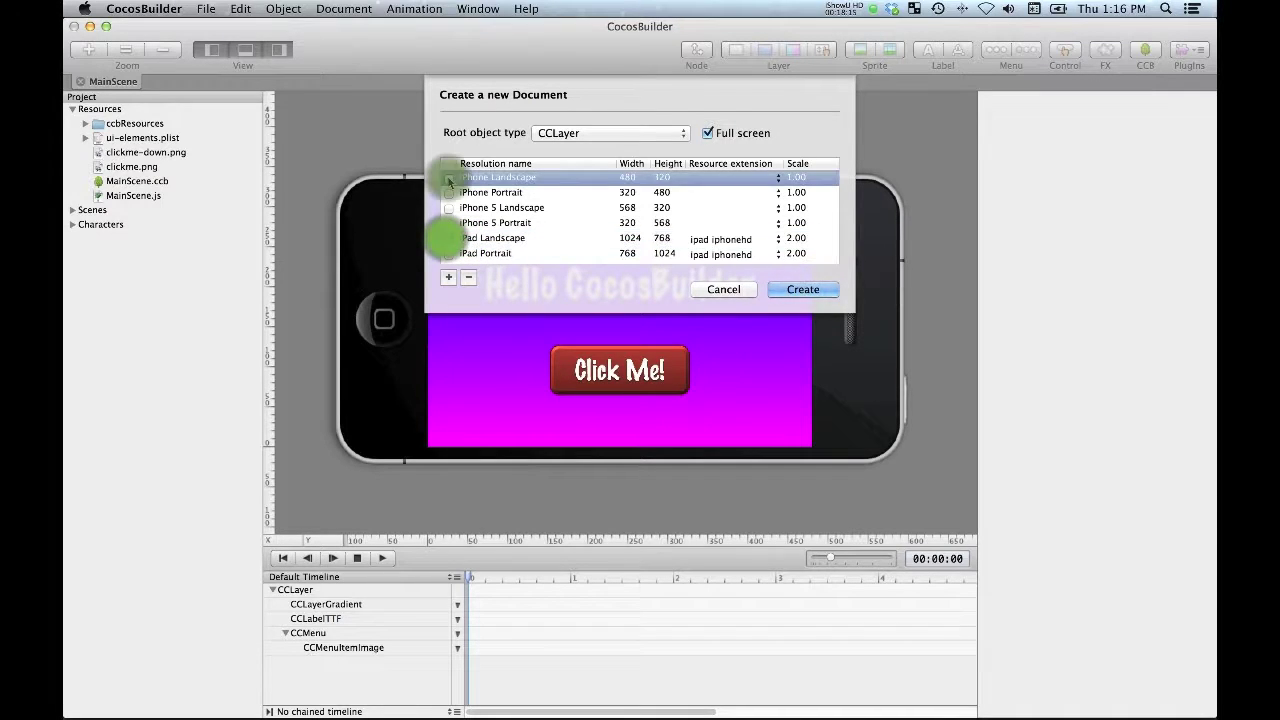
left_click(748, 133)
left_click(722, 128)
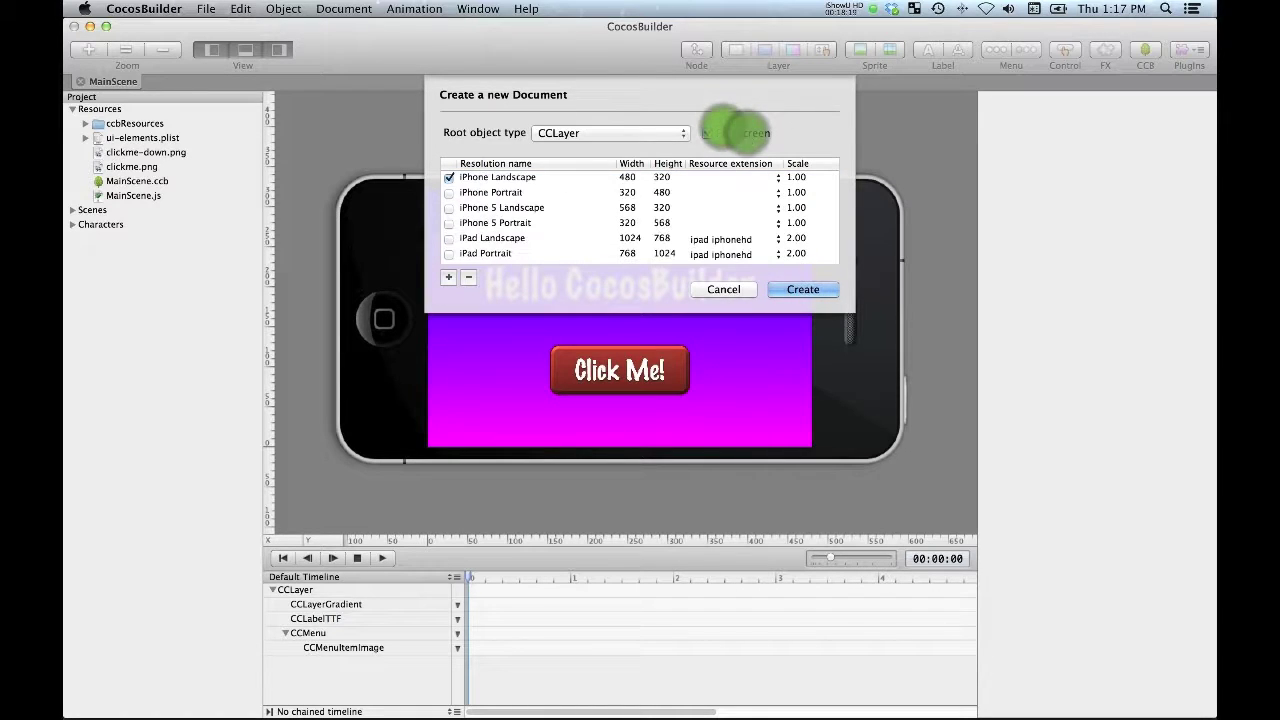
left_click(603, 130)
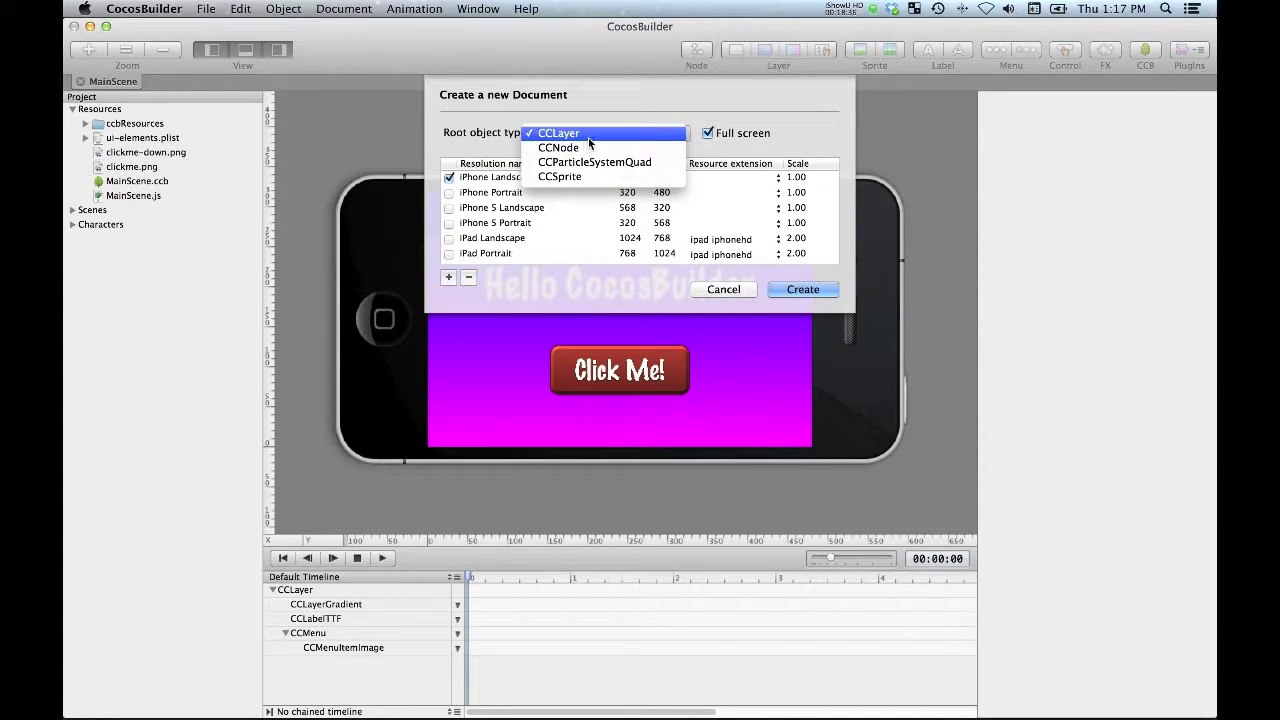
left_click(617, 106)
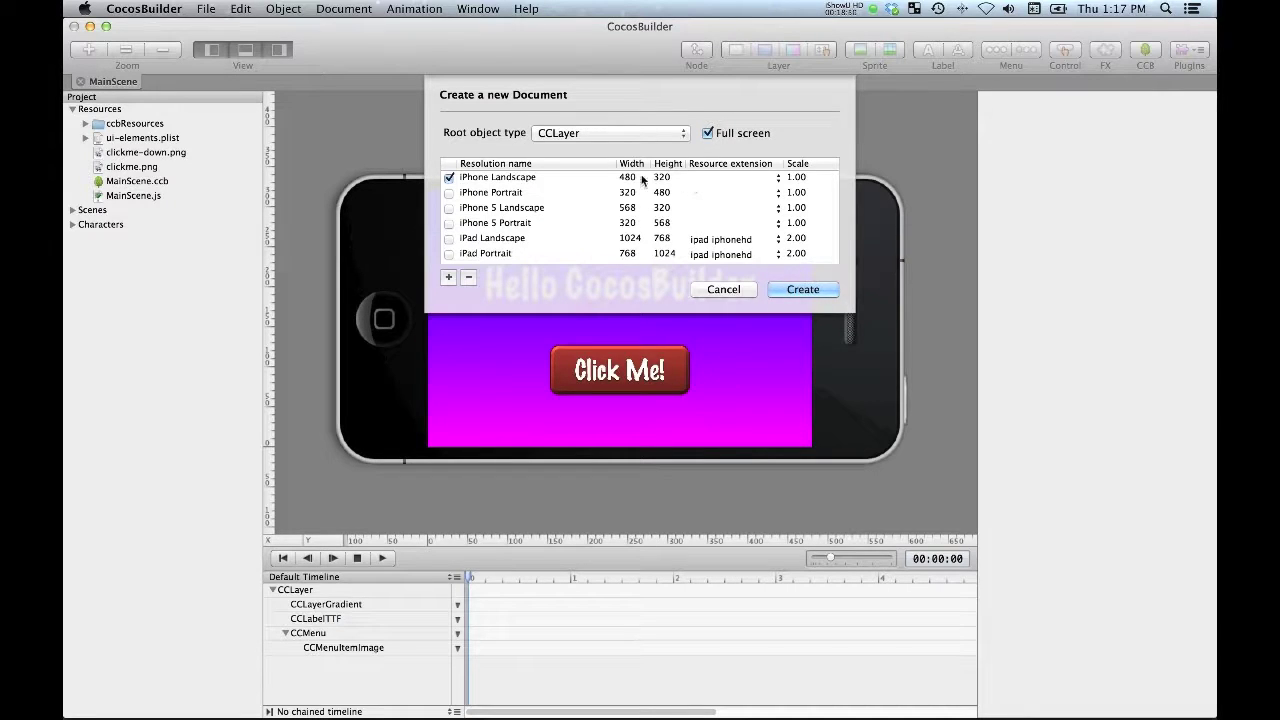
Create the full-screen CCLayer document with iPad Landscape enabled as its only resolution and iPhone Landscape disabled
left_click(449, 238)
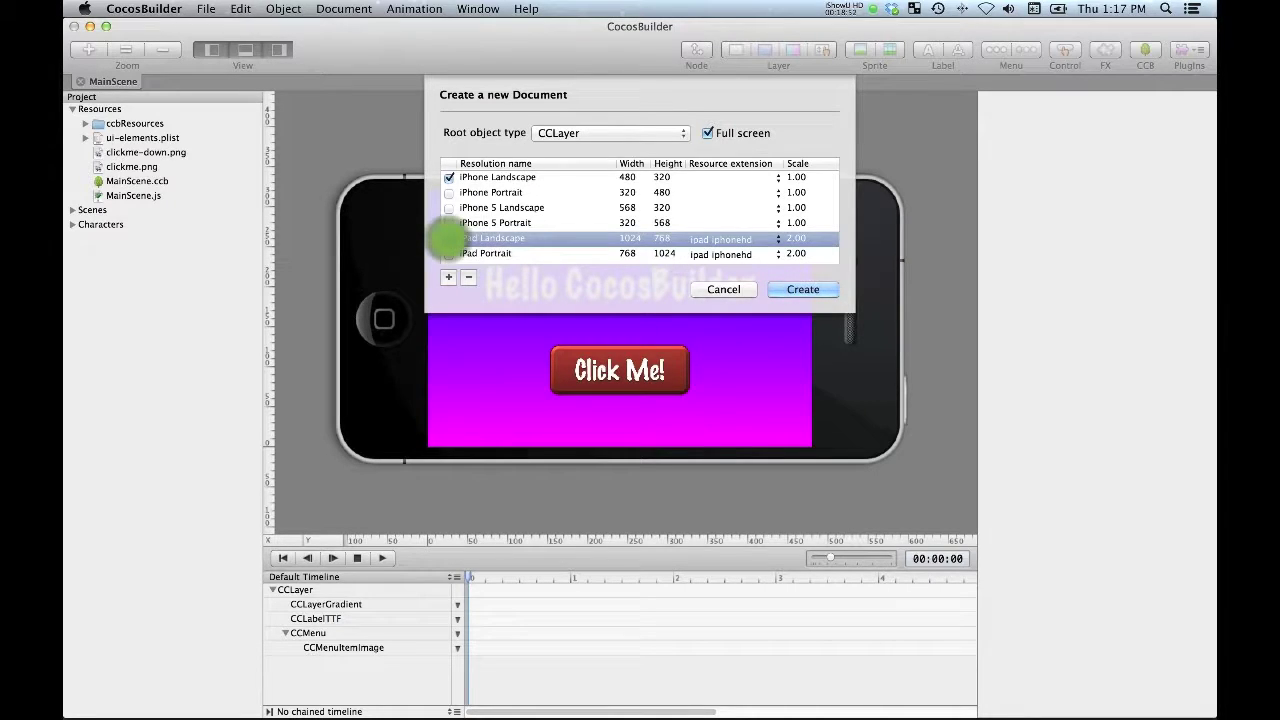
left_click(449, 177)
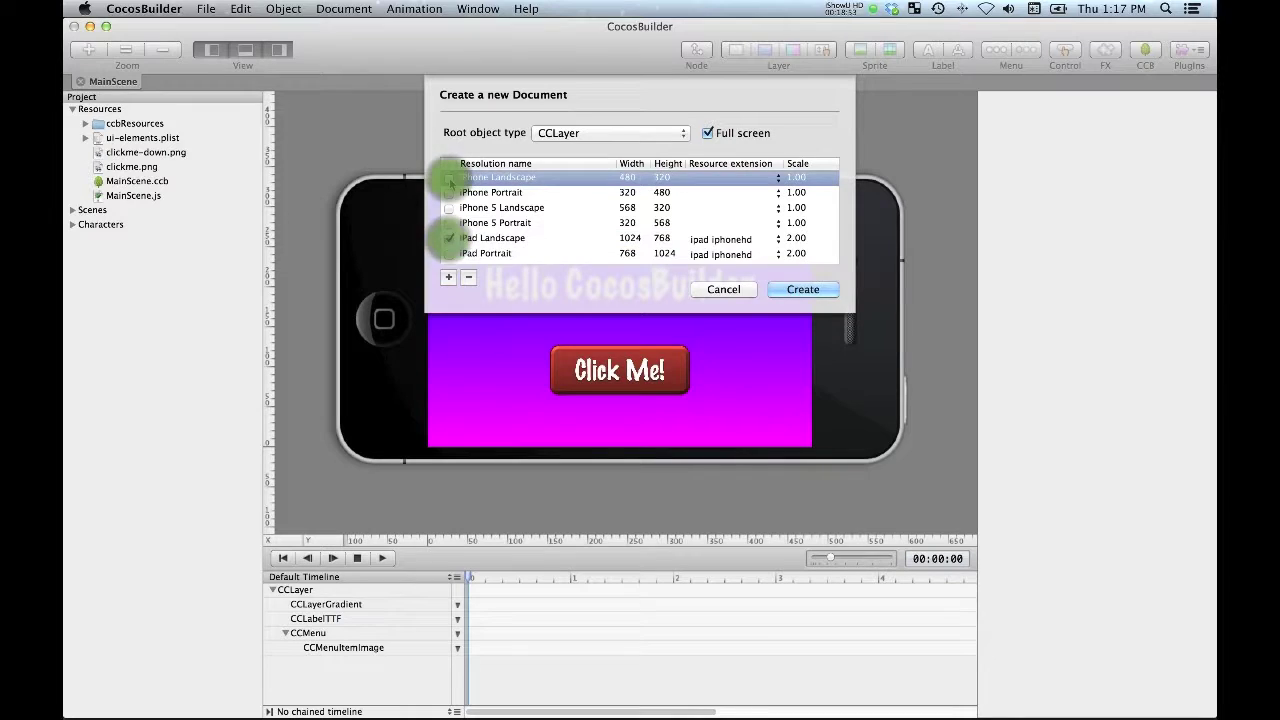
left_click(491, 240)
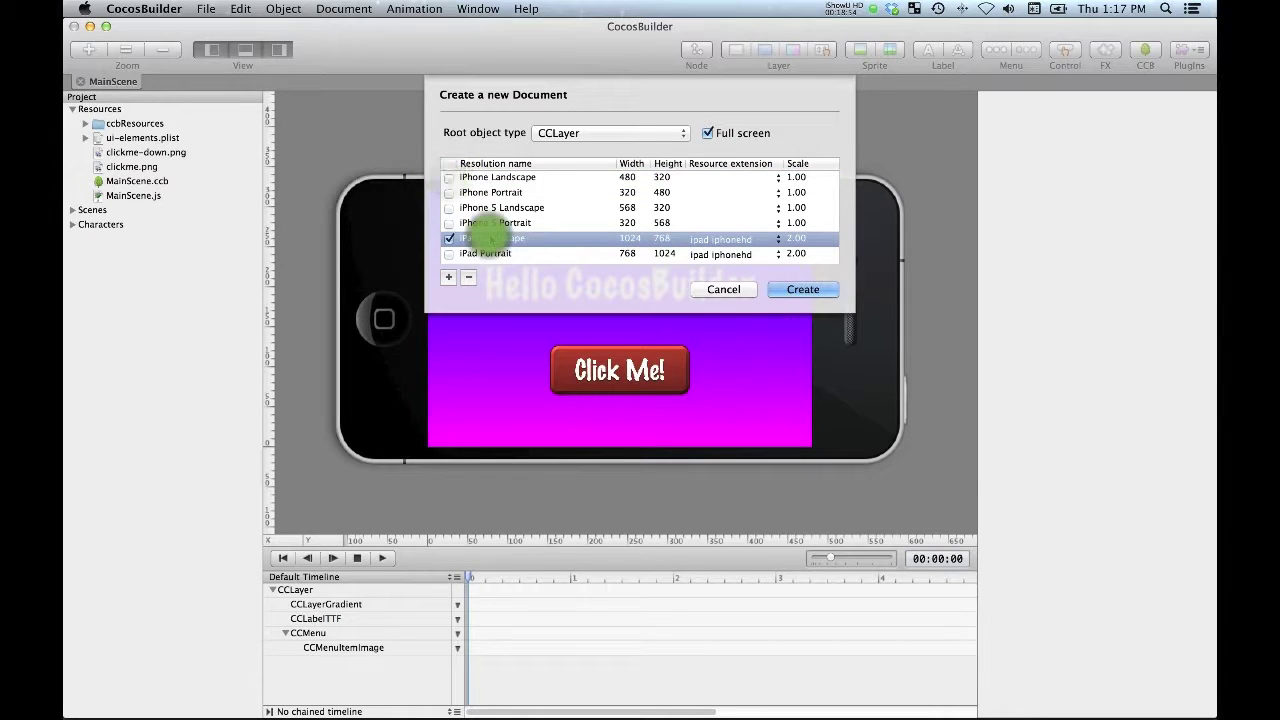
left_click(801, 290)
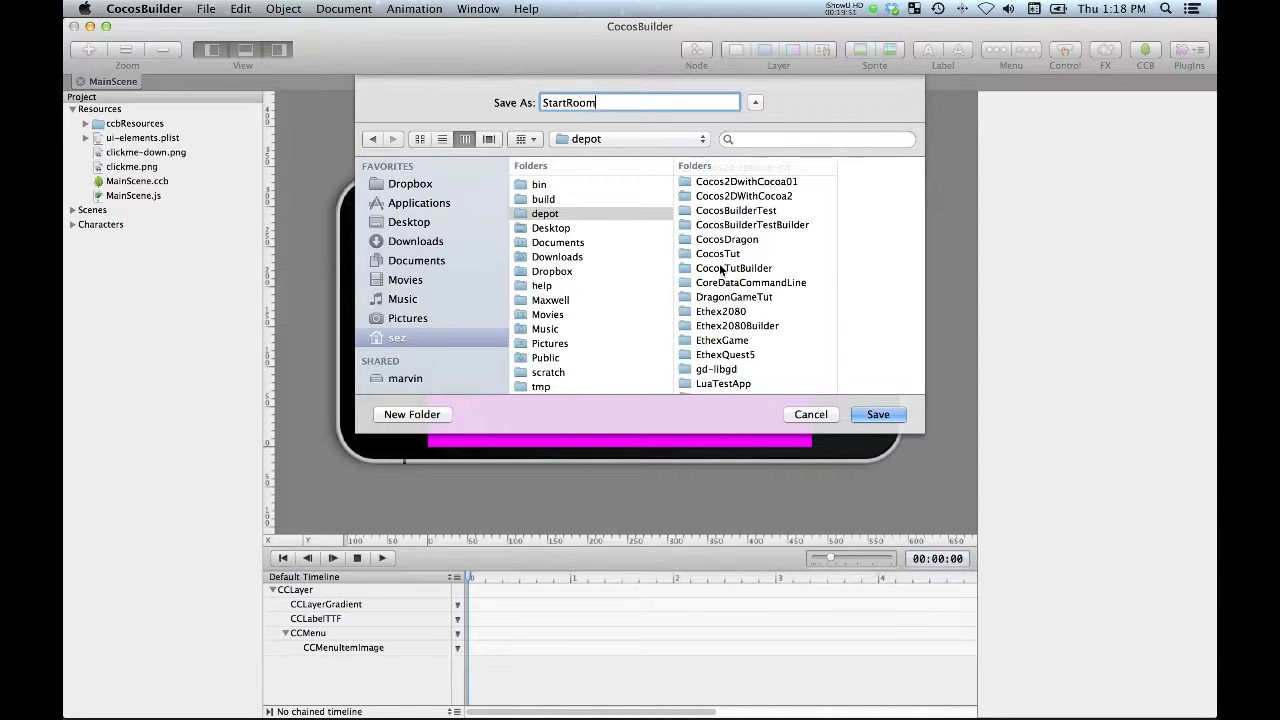
Save the new document as StartRoom in the Resources folder of CocosTutBuilder
left_click(719, 267)
left_click(793, 201)
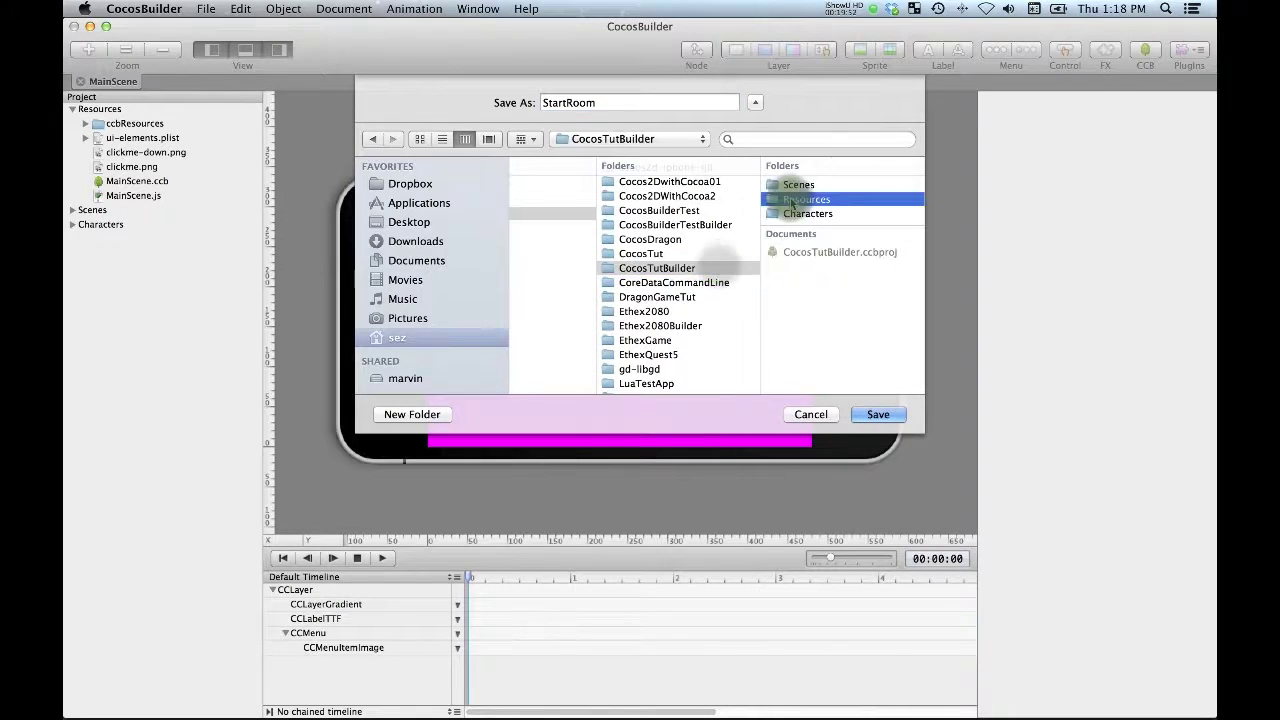
left_click(870, 414)
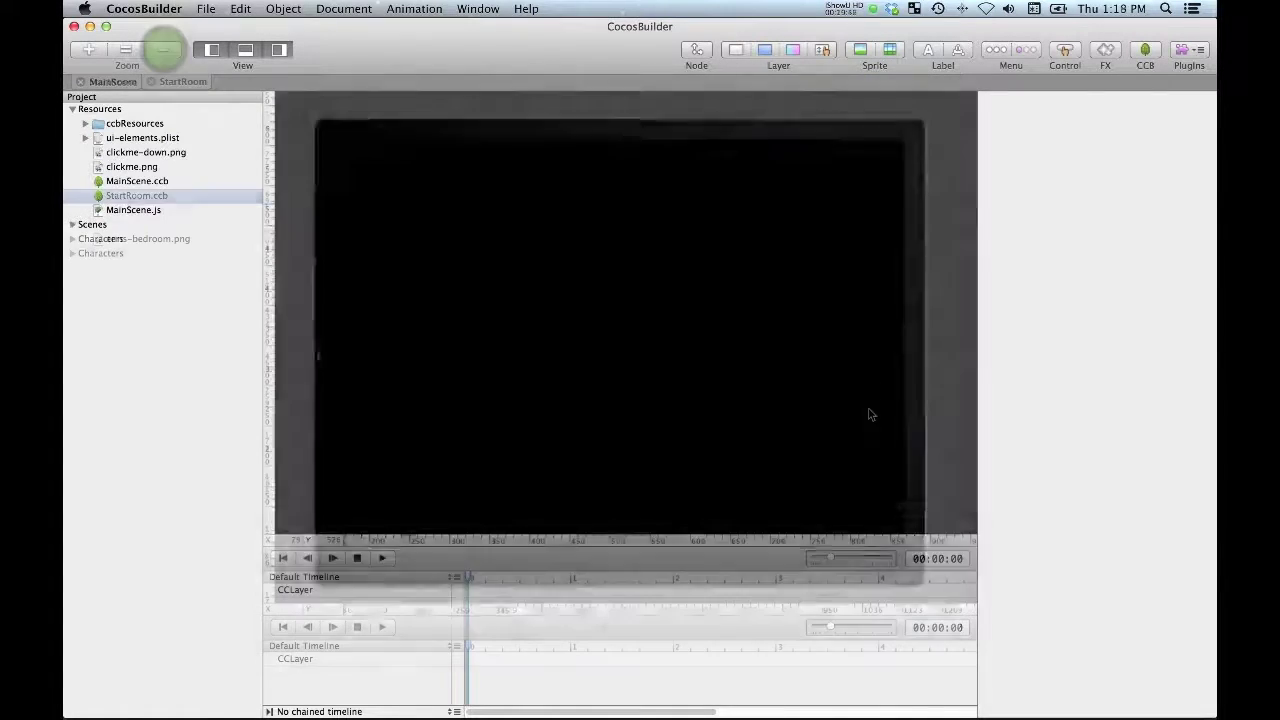
Place erins-bedroom.png from Scenes on the StartRoom canvas as a sprite at about X 545, Y 432
left_click(162, 49)
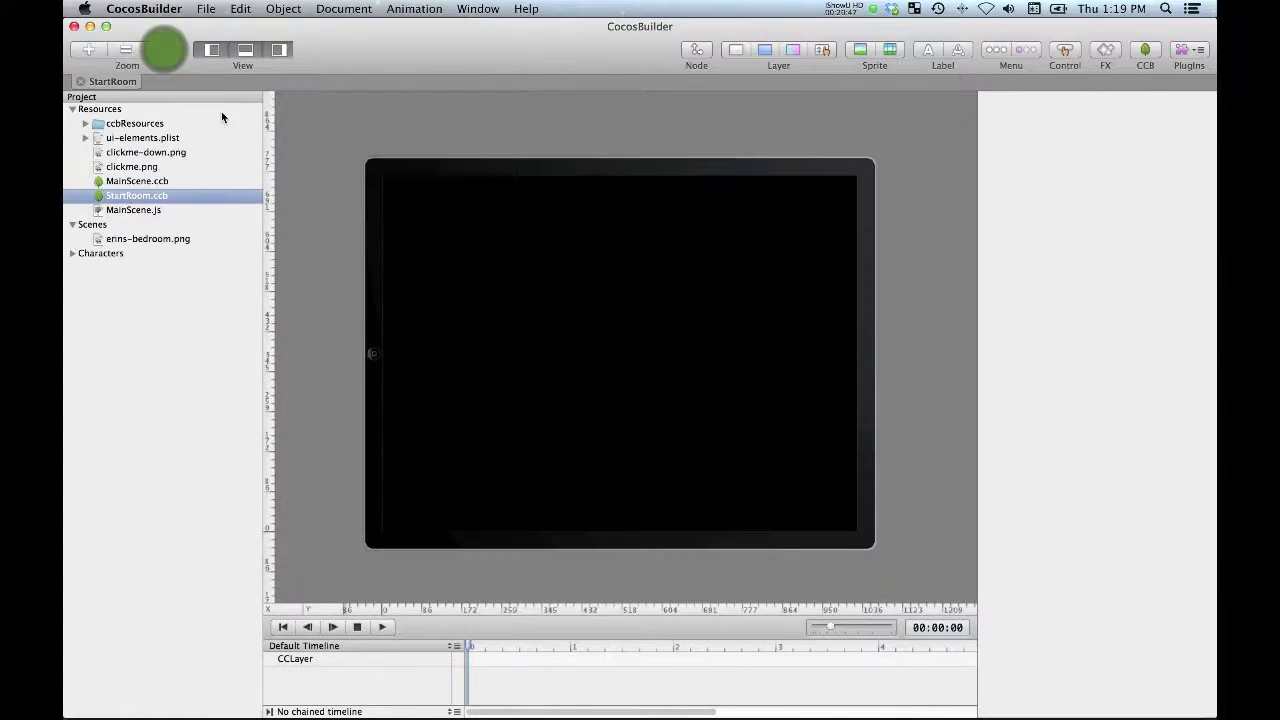
left_click(322, 199)
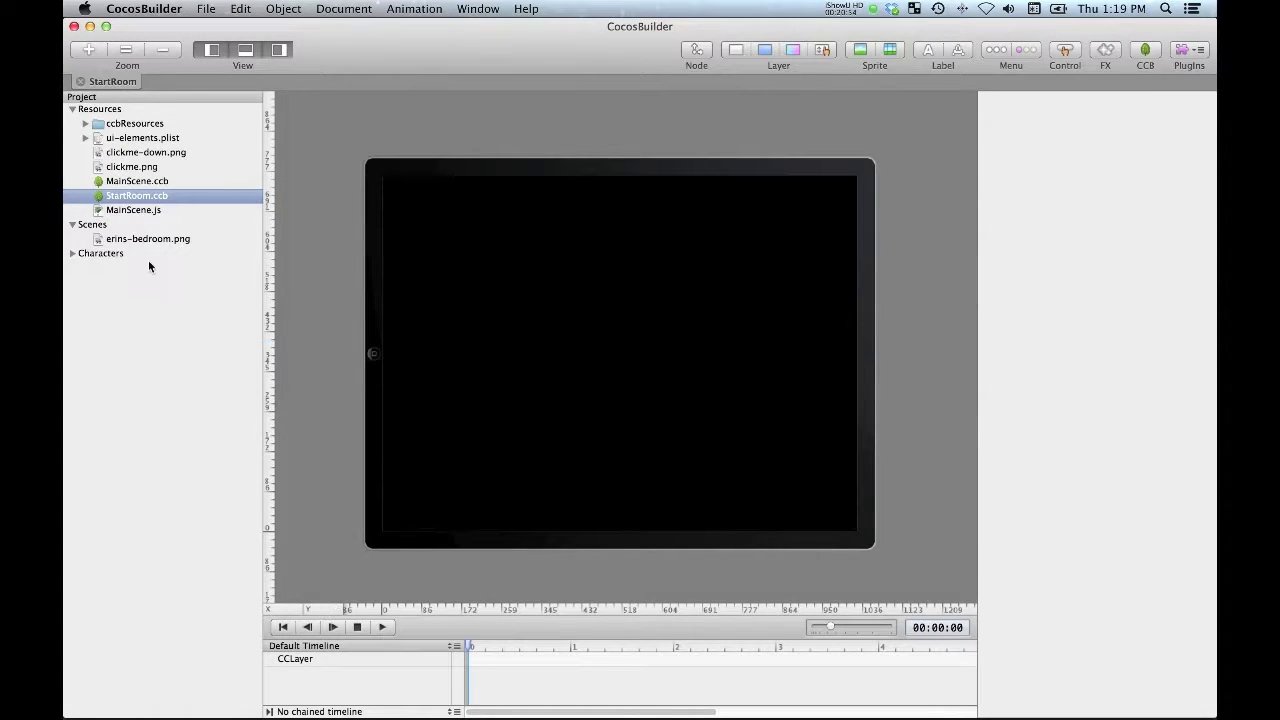
left_click_drag(143, 243, 634, 334)
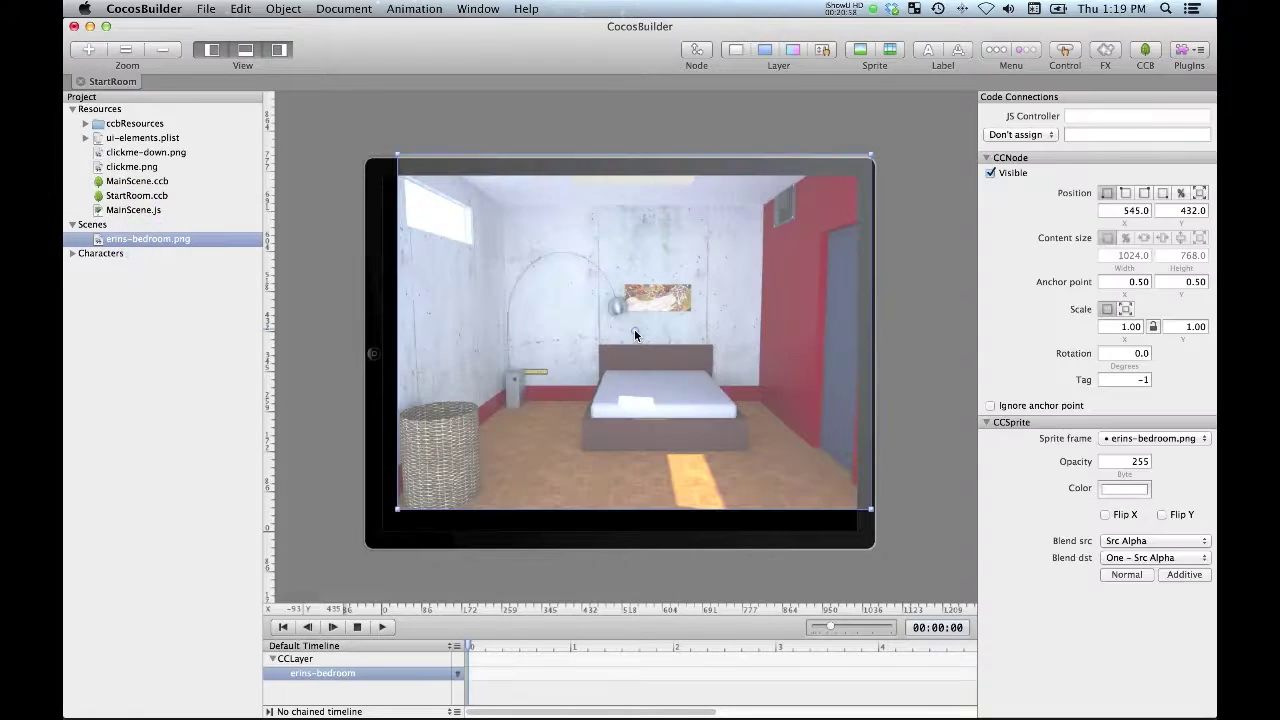
Position the erins-bedroom sprite by percentage at X 50, Y 50 and deselect it
left_click(1181, 193)
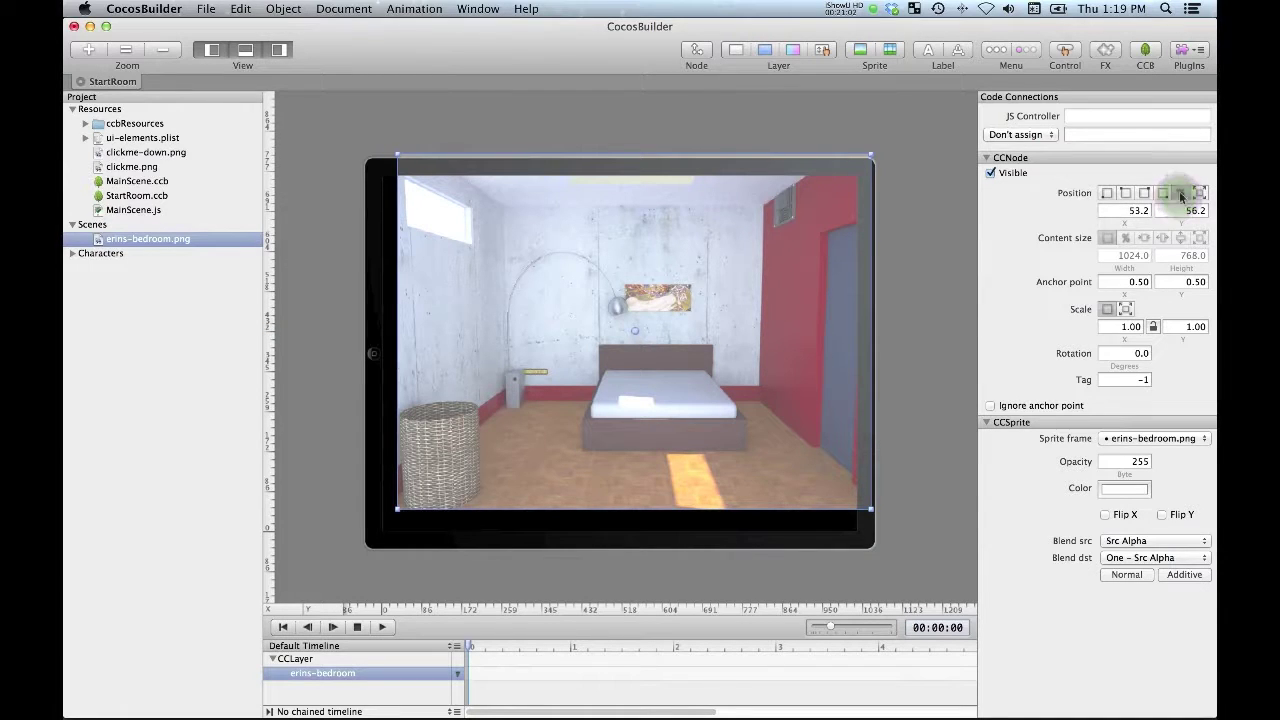
left_click(1126, 208)
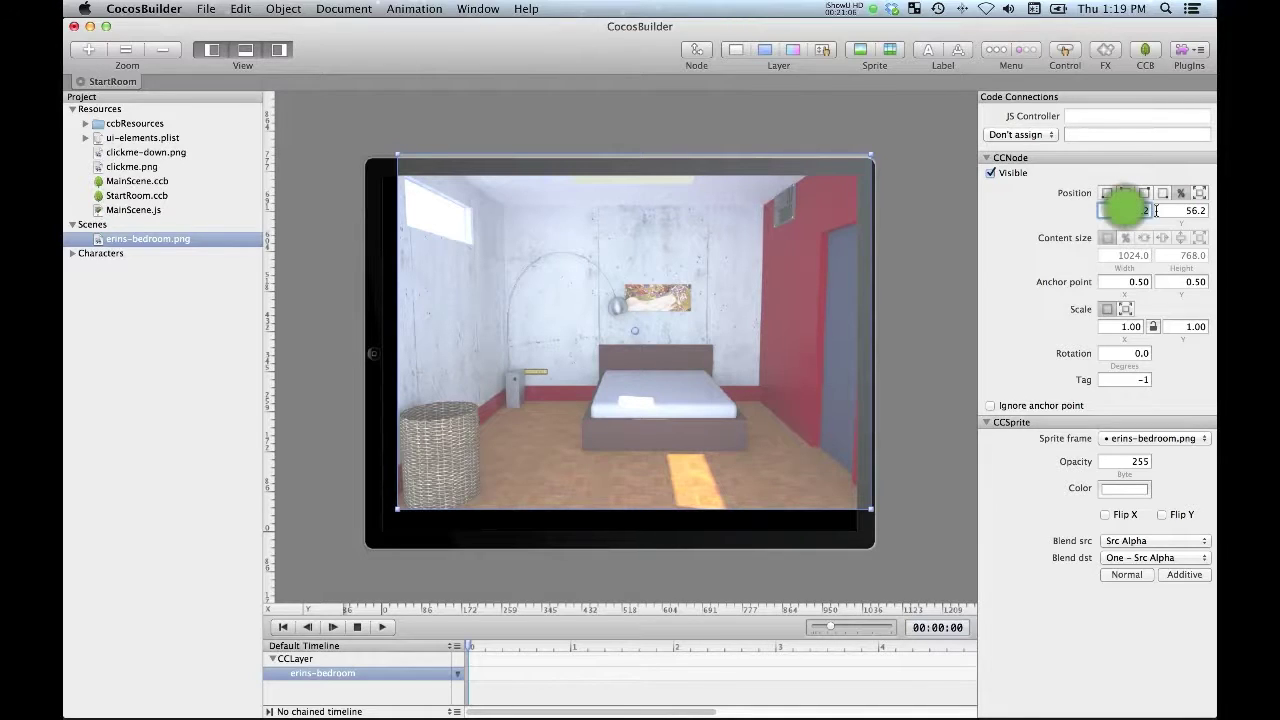
type("50")
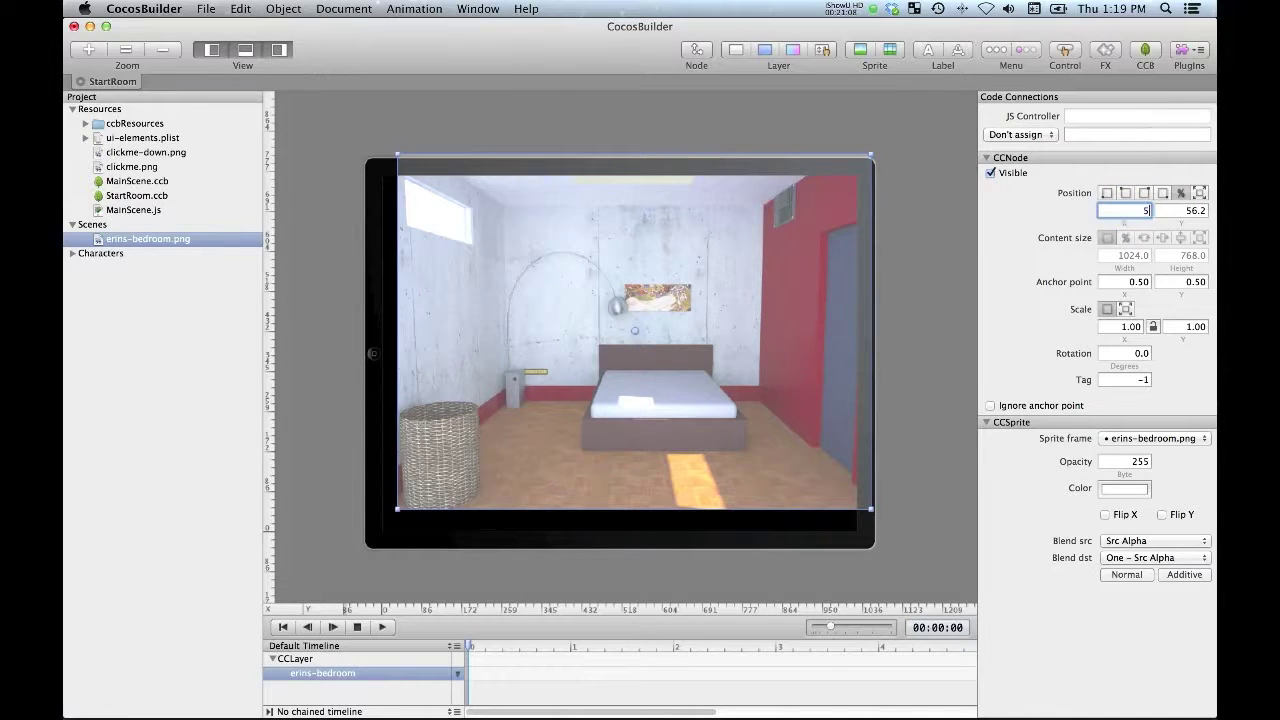
key("Tab")
type("50")
key("Return")
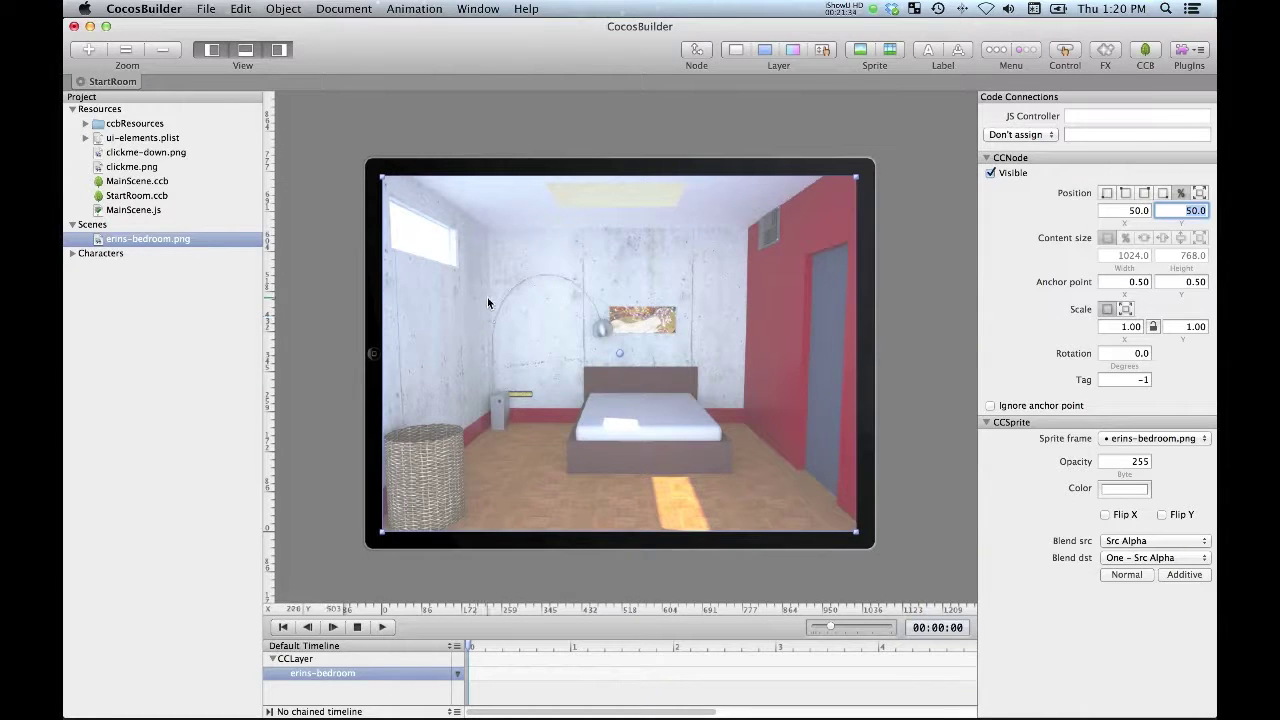
left_click(315, 289)
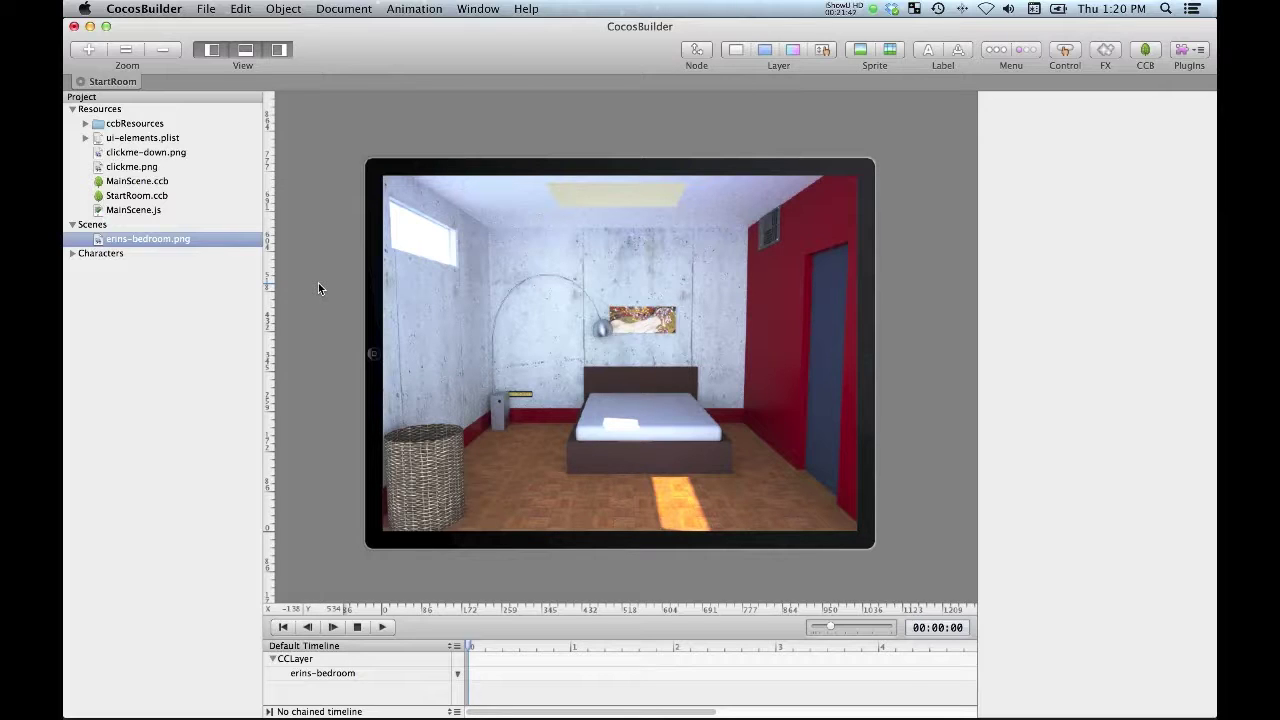
left_click(318, 283)
Turn off JavaScript control for the StartRoom document and save it
left_click(140, 193)
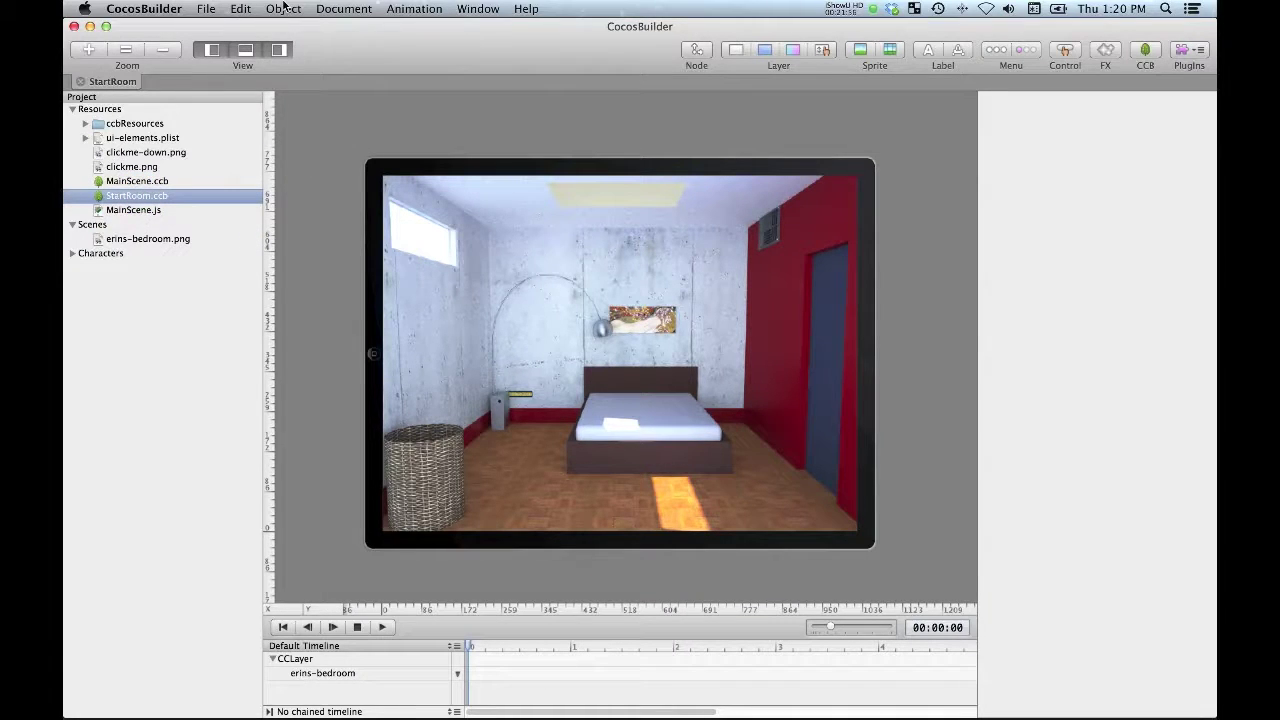
left_click(345, 9)
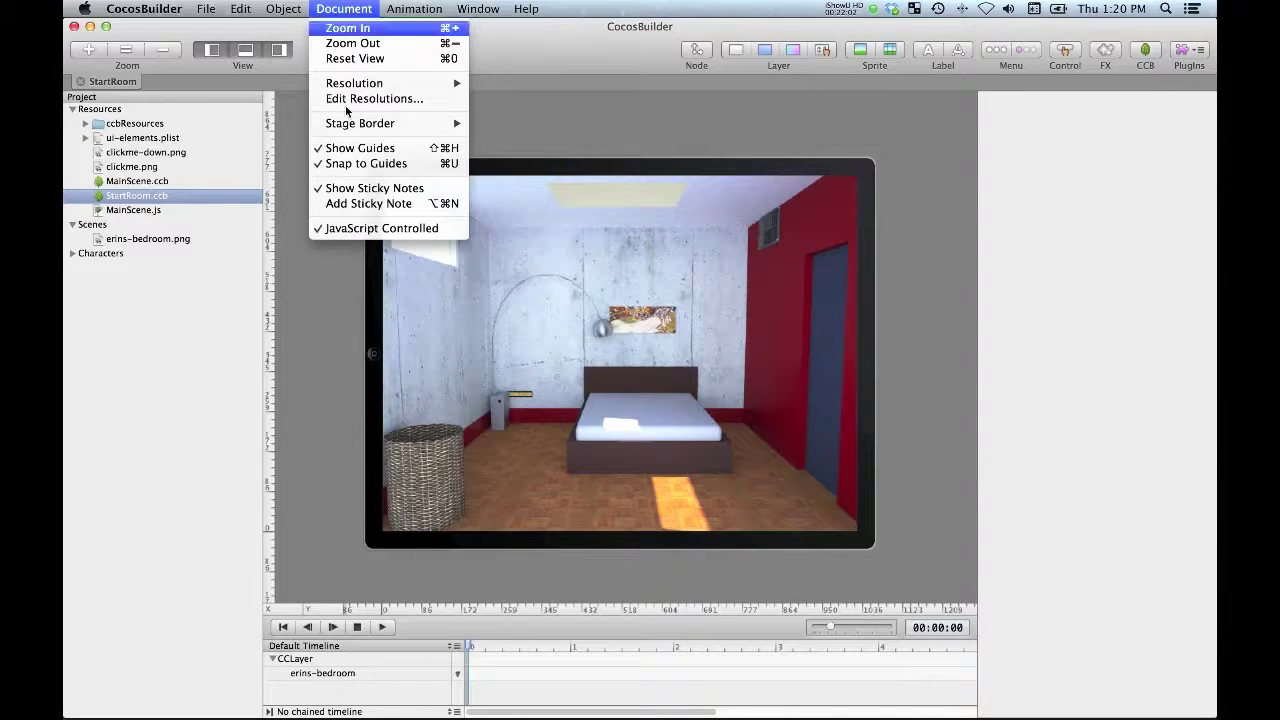
left_click(383, 229)
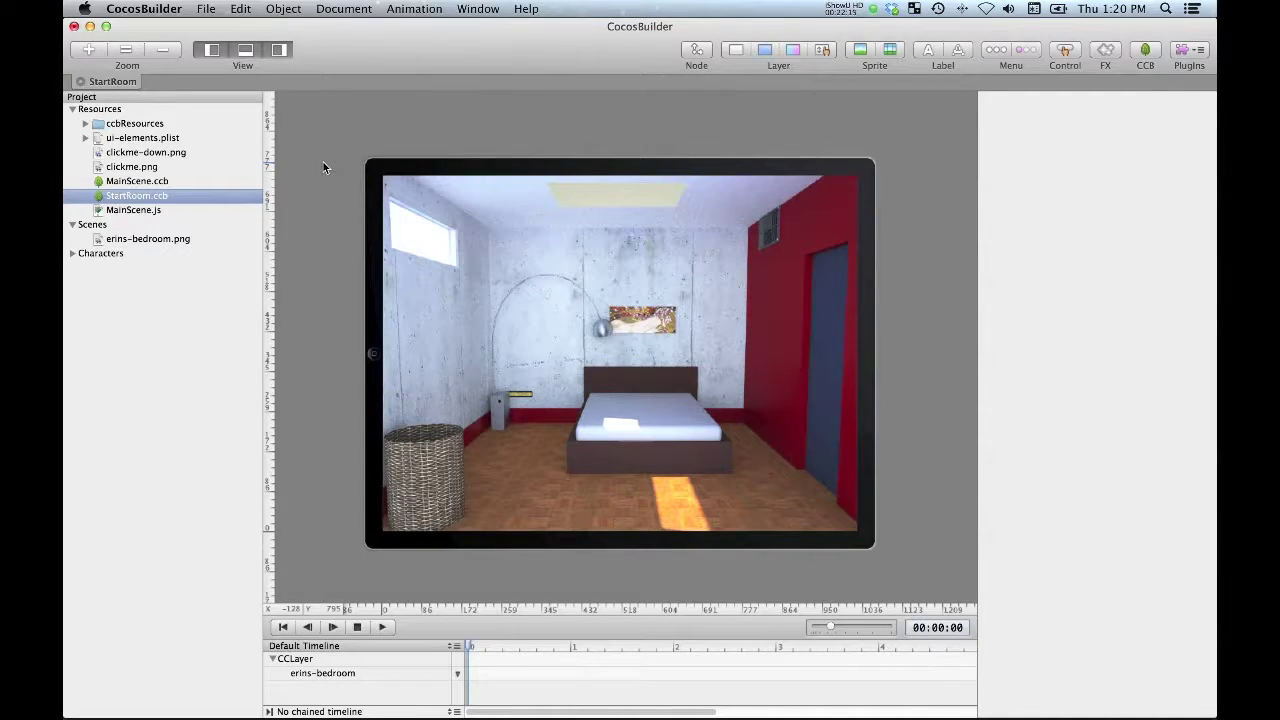
key("super+s")
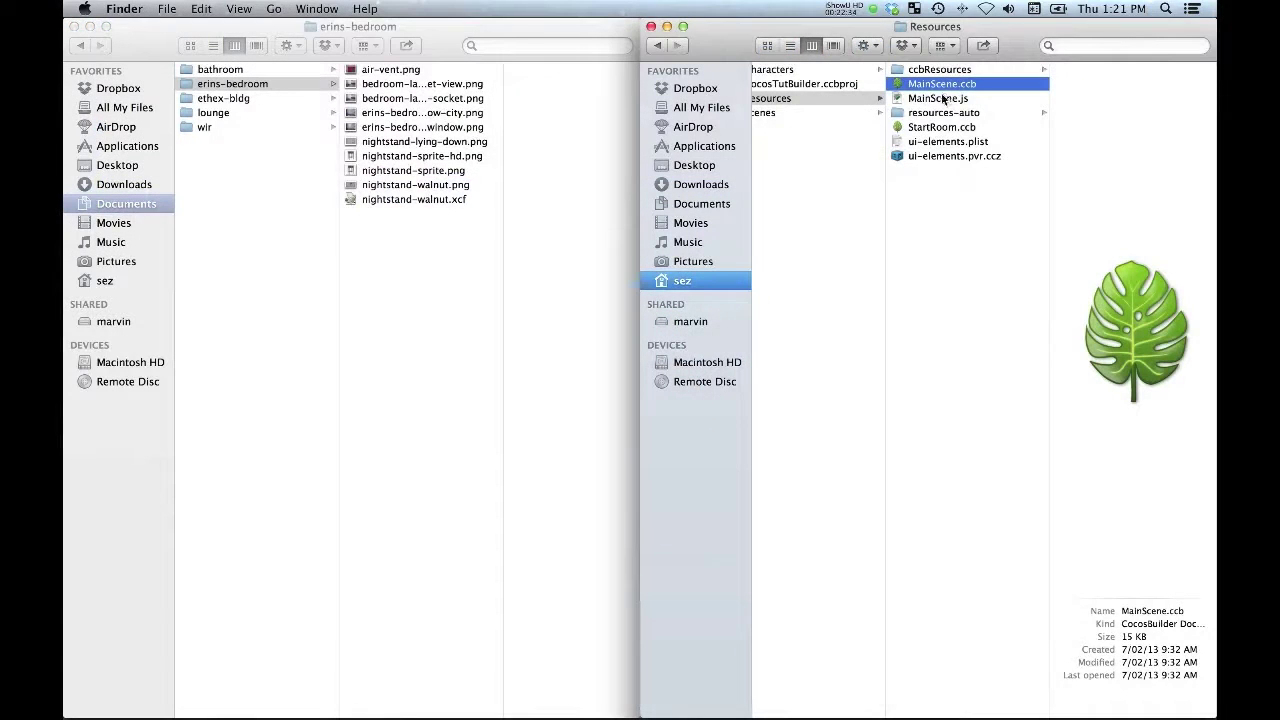
In Finder, move MainScene.ccb and MainScene.js from the project's Resources folder to the Trash
left_click(945, 98, "shift")
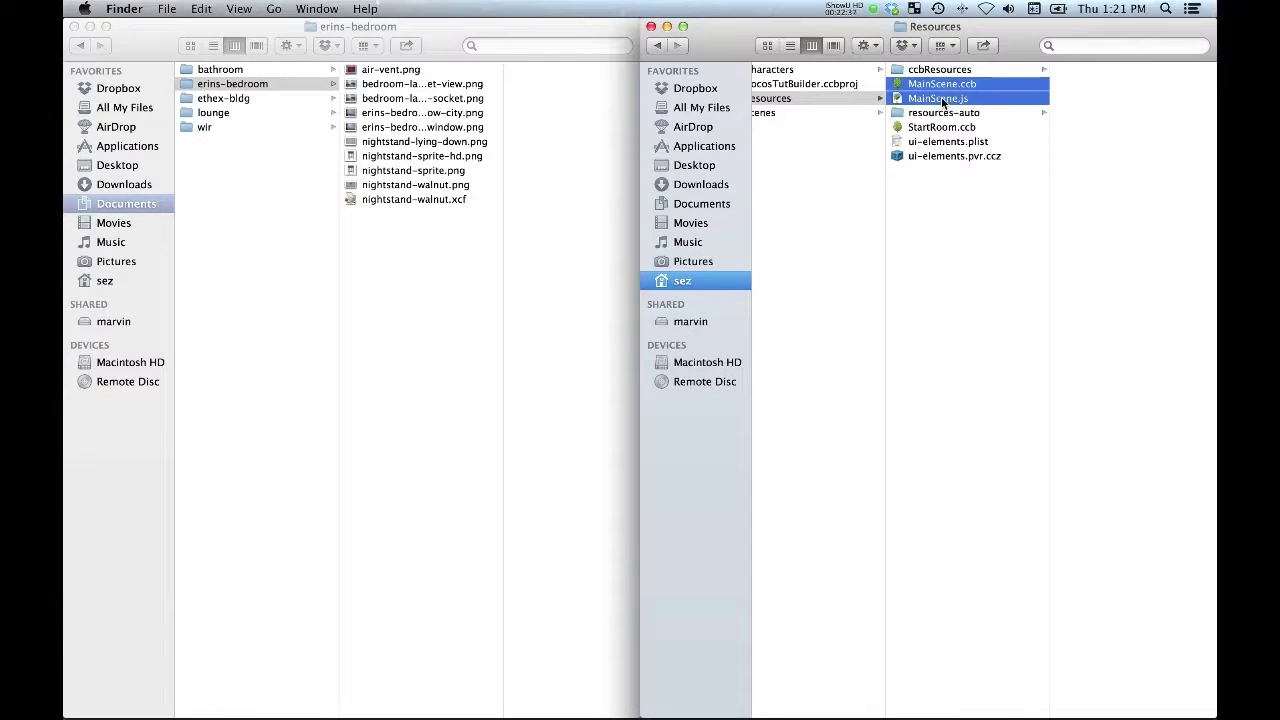
right_click(942, 83)
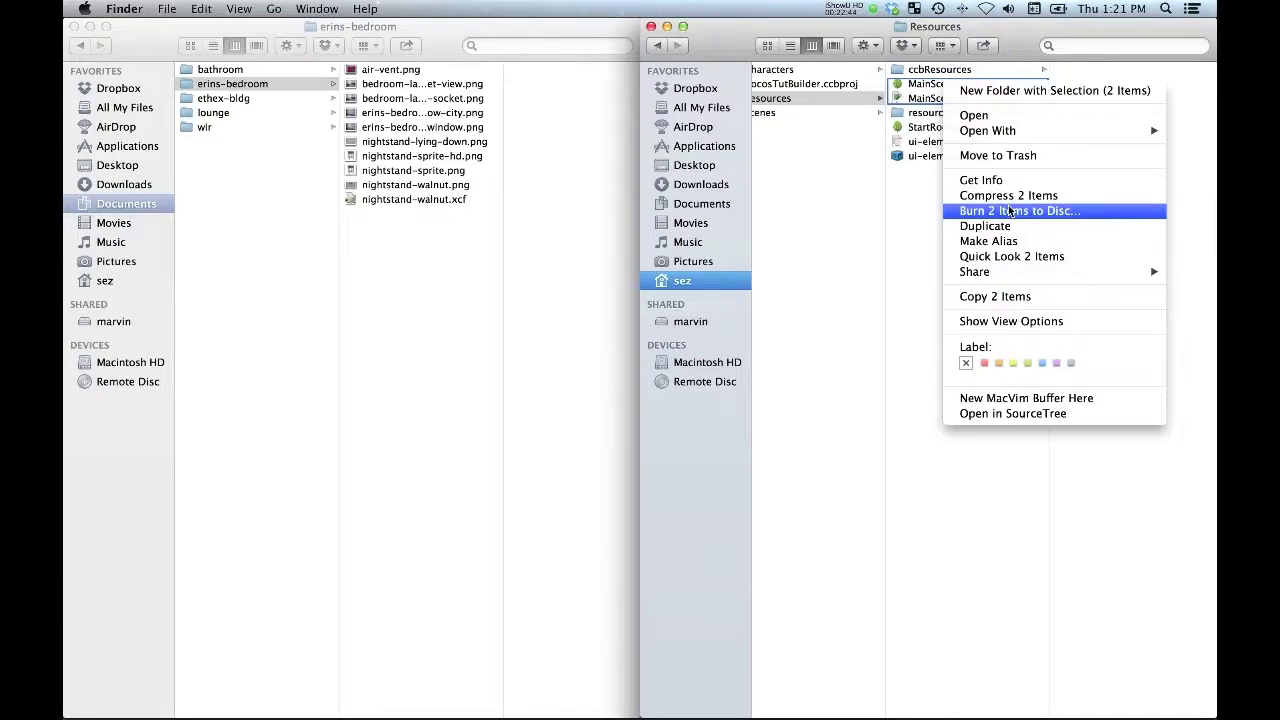
left_click(1018, 155)
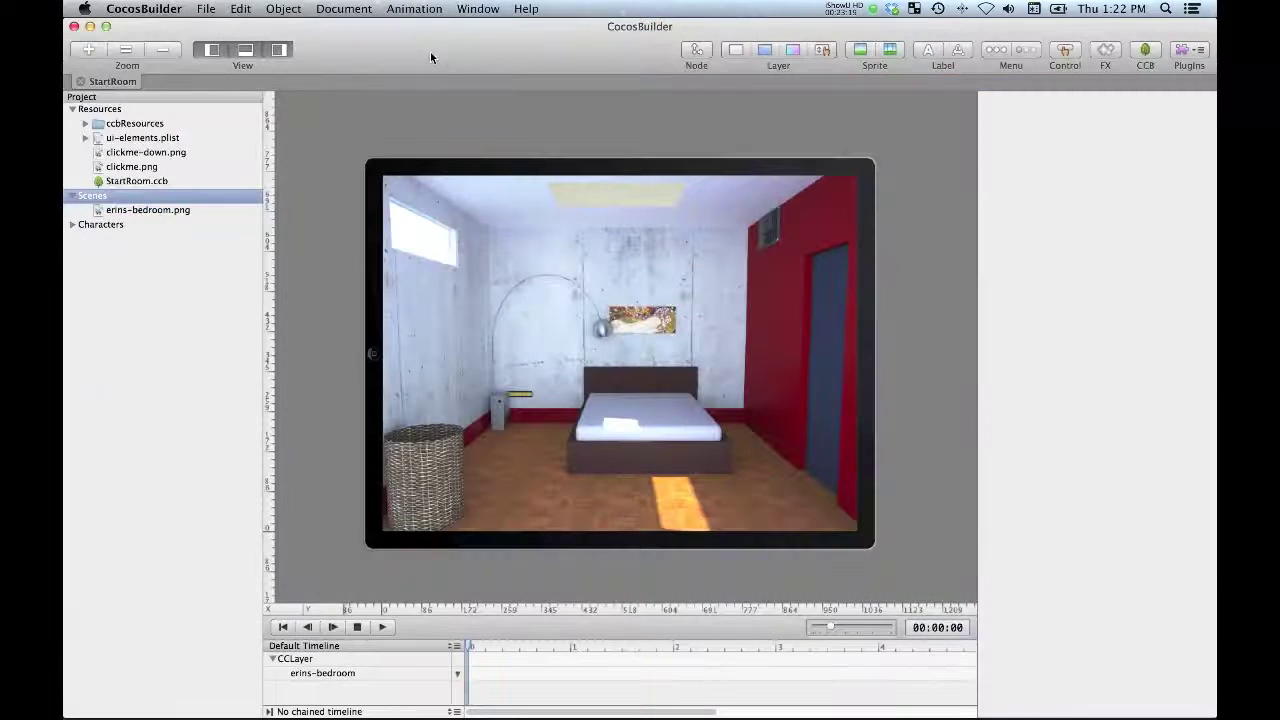
Switch to CocosBuilder, check the project's iOS publish settings and publish the project
left_click(430, 52)
left_click(205, 9)
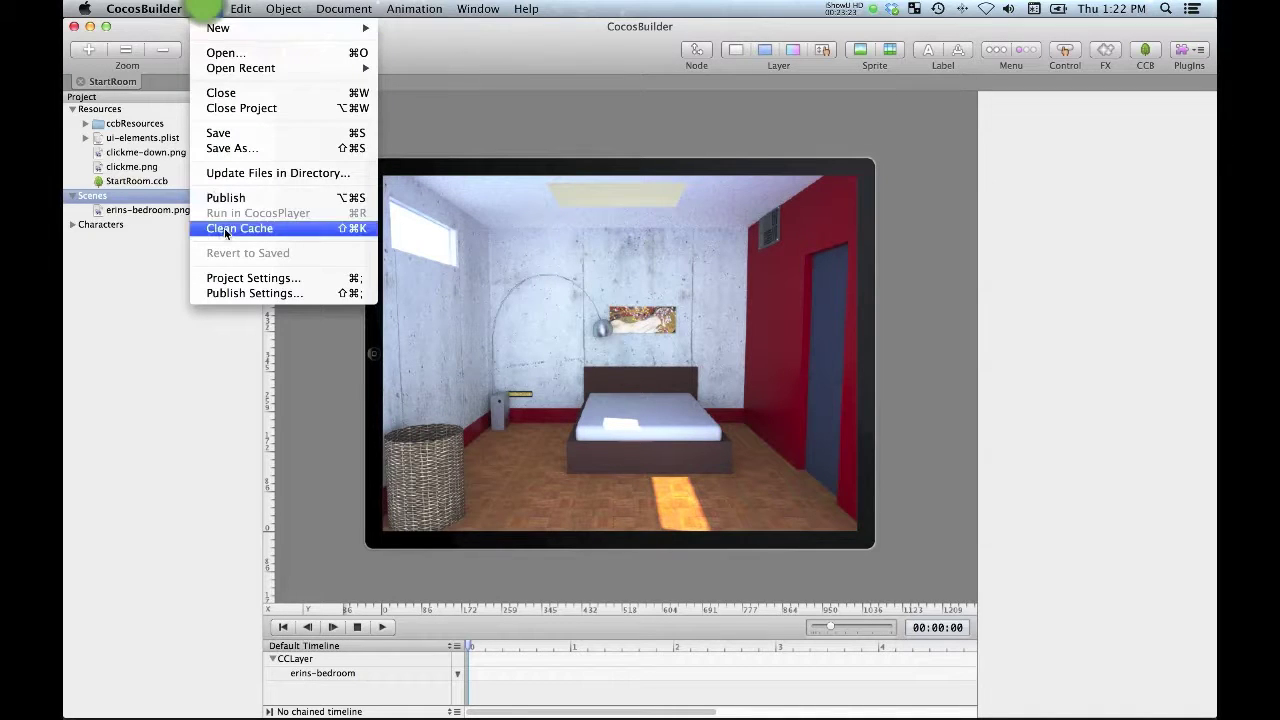
left_click(248, 293)
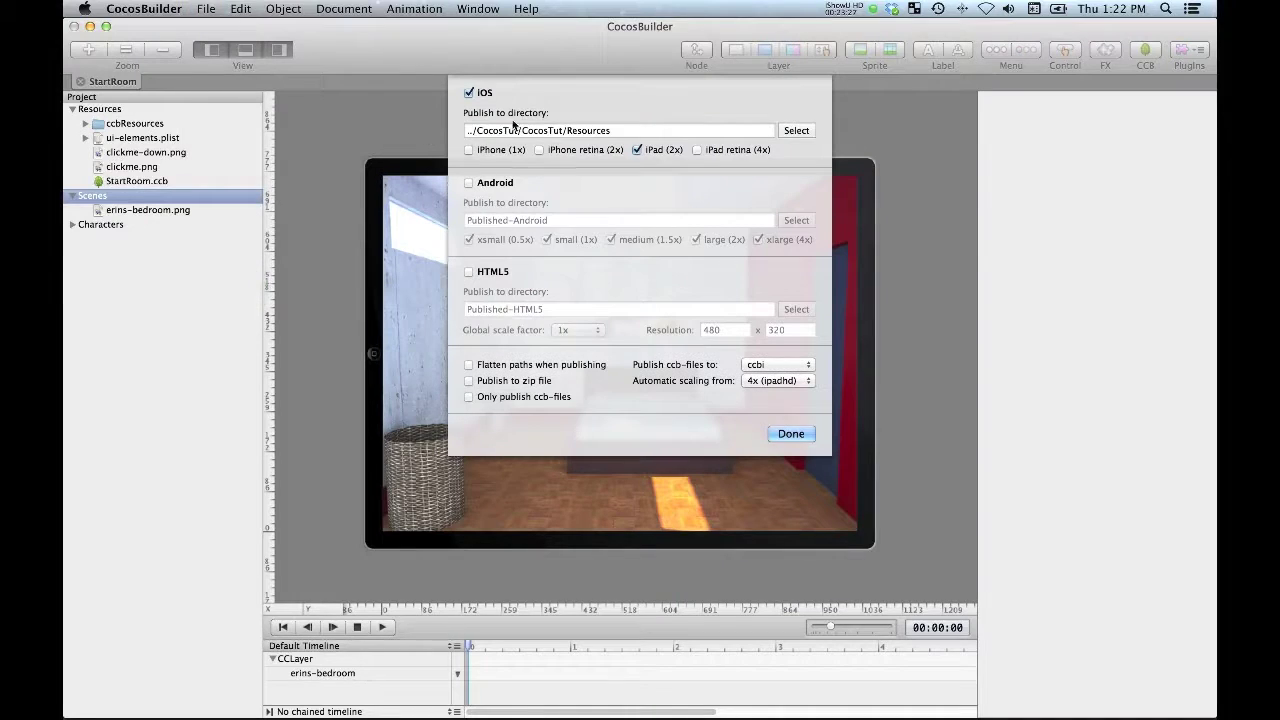
left_click(783, 432)
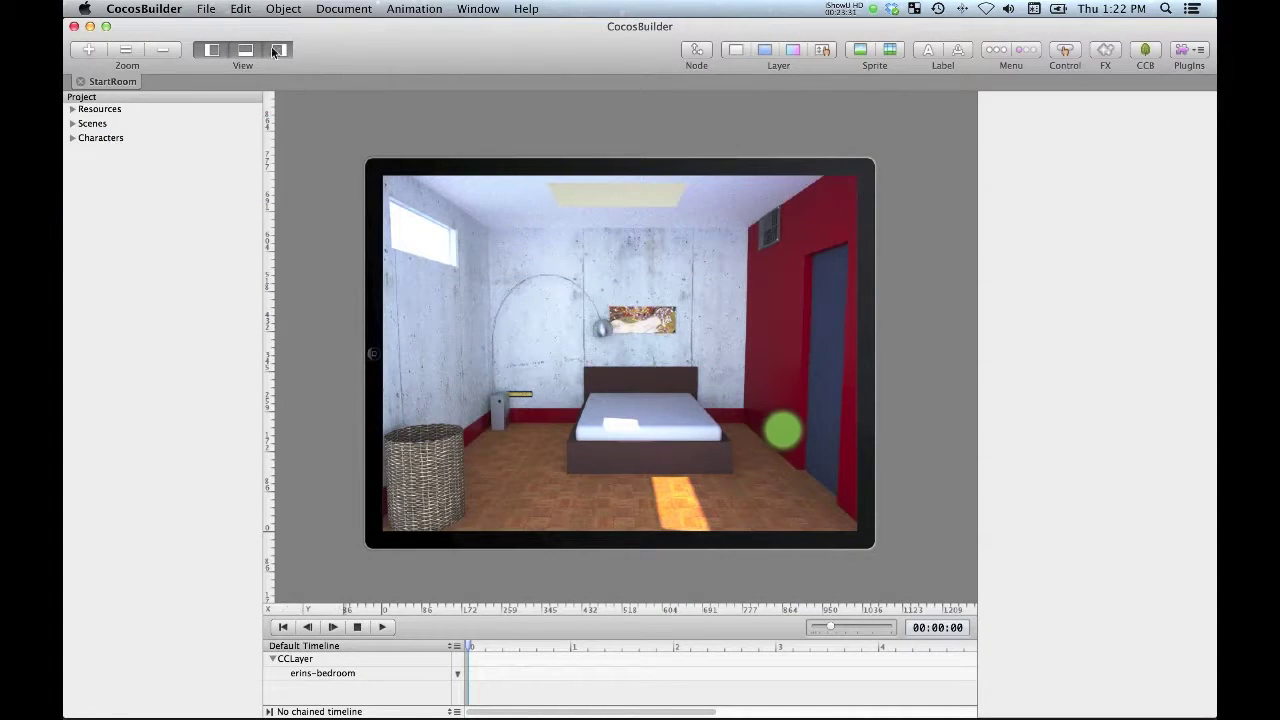
left_click(207, 9)
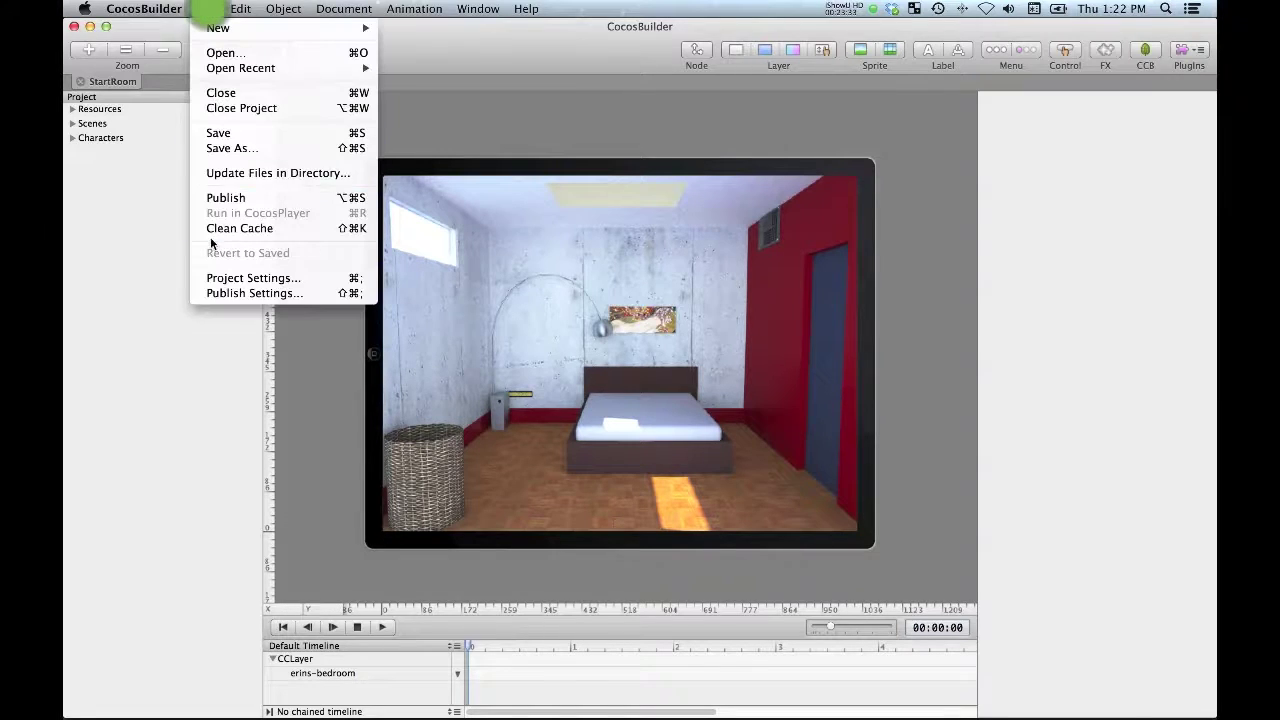
left_click(214, 197)
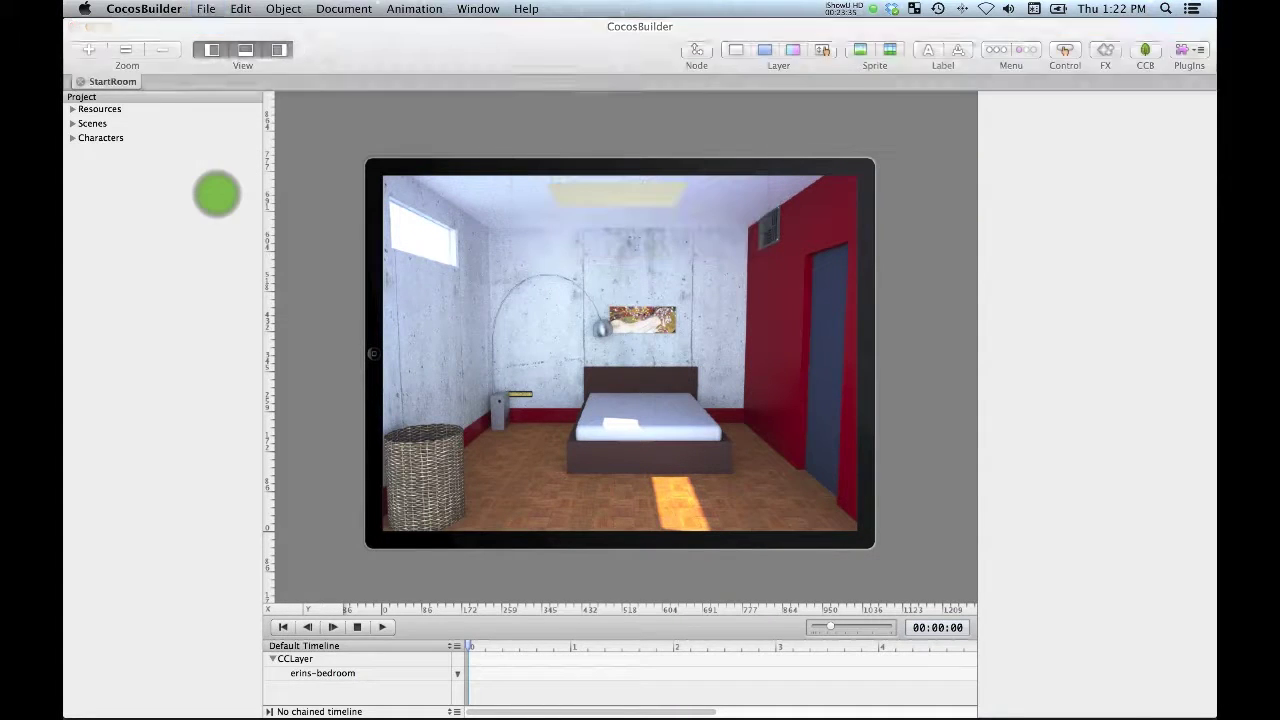
Switch to Xcode and start adding files to CocosTut's Resources group, browsing into the Resources folder
key("super+Tab")
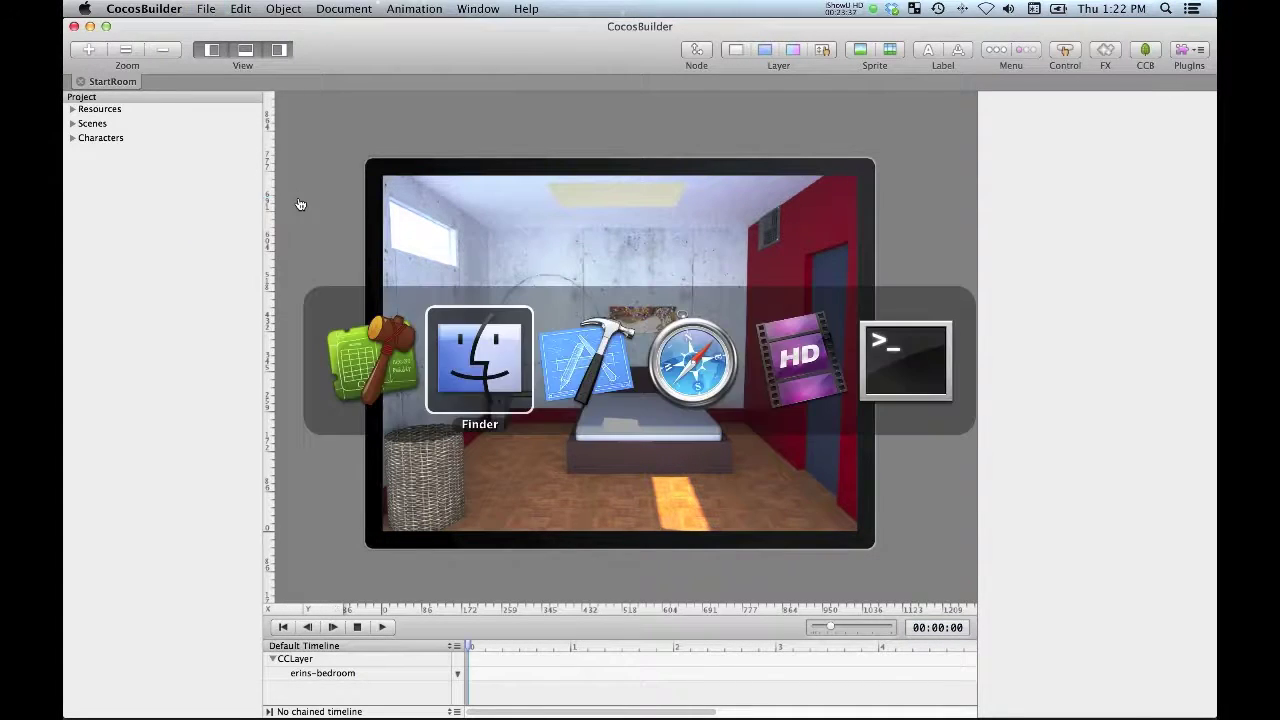
key("super+Tab")
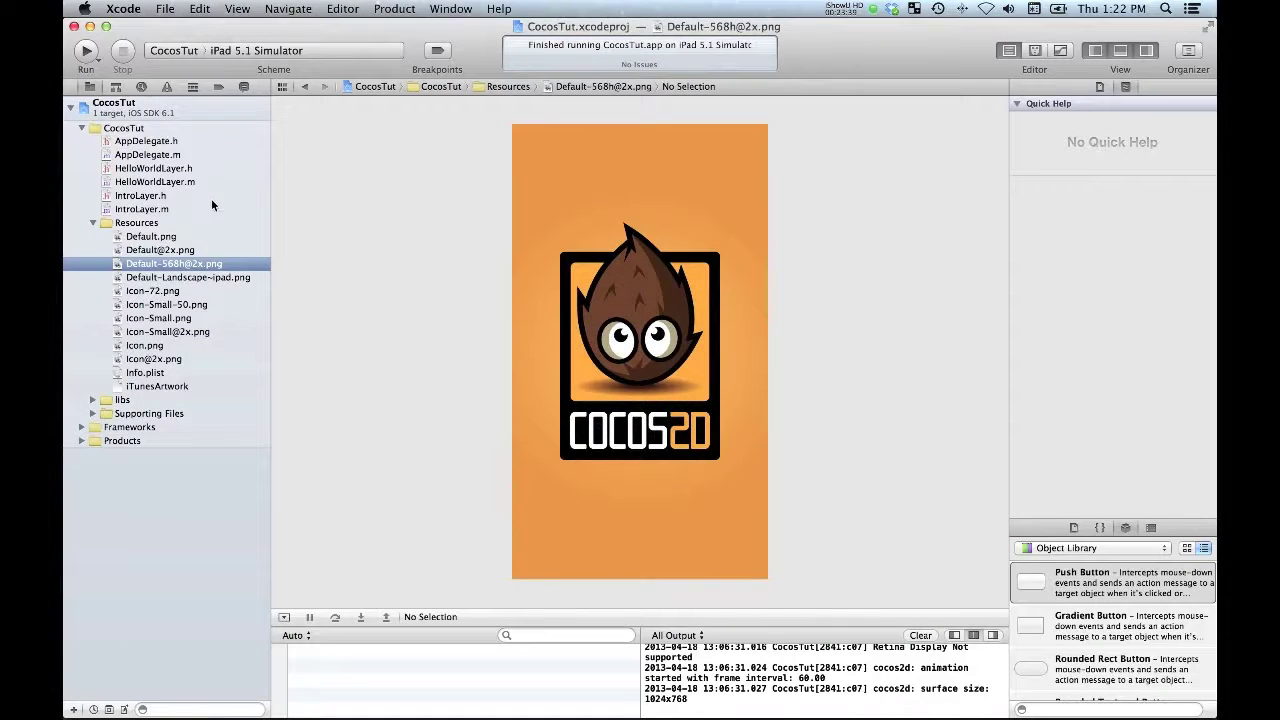
left_click(125, 222)
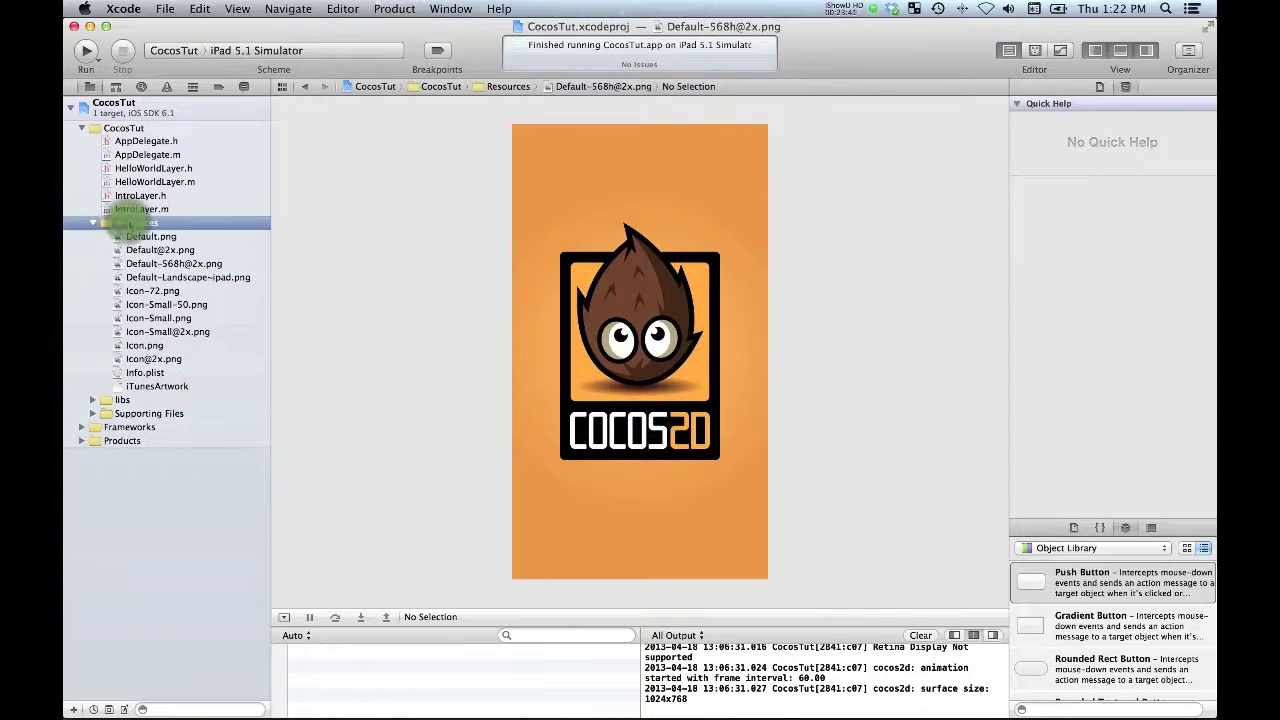
right_click(128, 224)
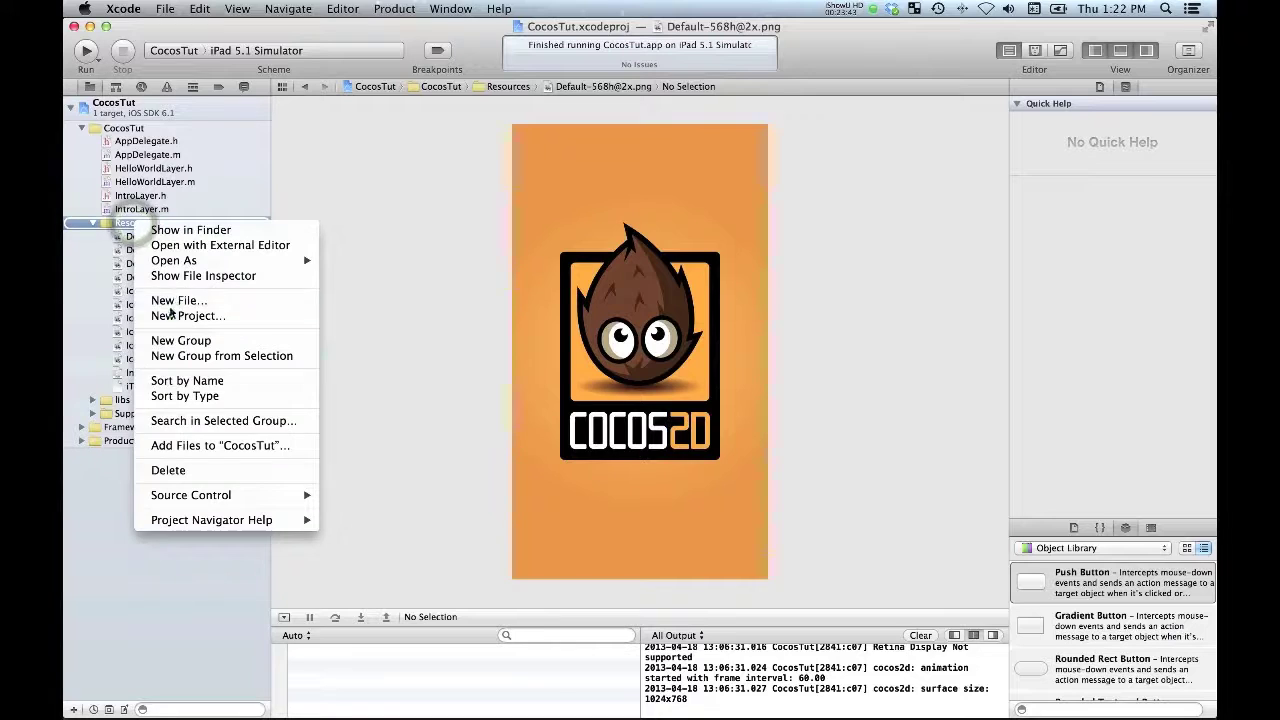
left_click(191, 446)
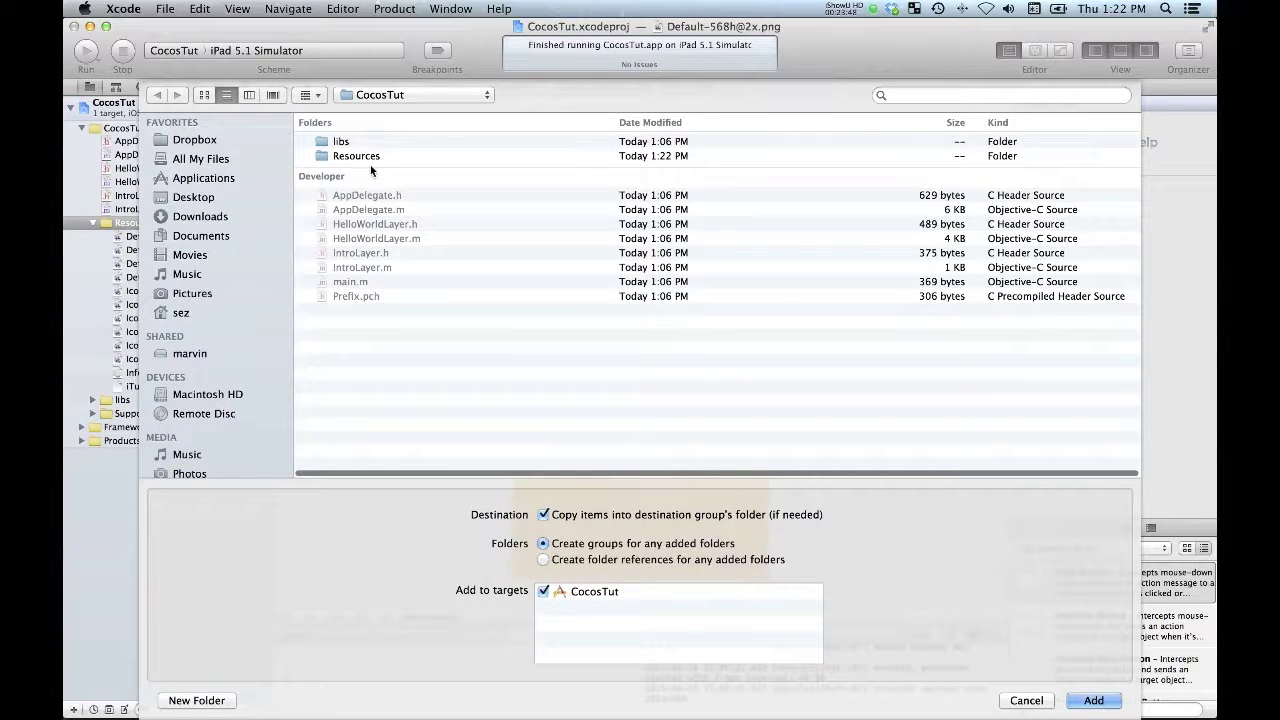
left_click(366, 156)
double_click(368, 155)
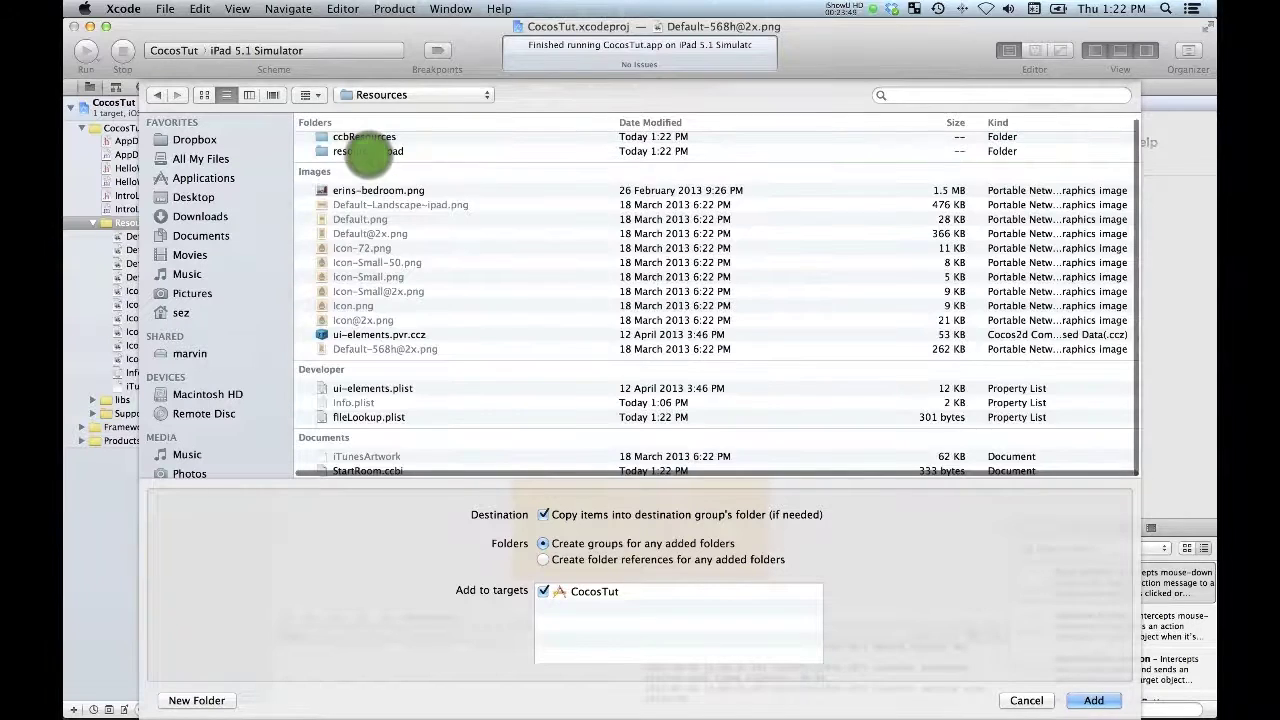
Add erins-bedroom.png, ui-elements.pvr.ccz, ui-elements.plist, fileLookup.plist and StartRoom.ccbi to the CocosTut project's Resources group
left_click(351, 190)
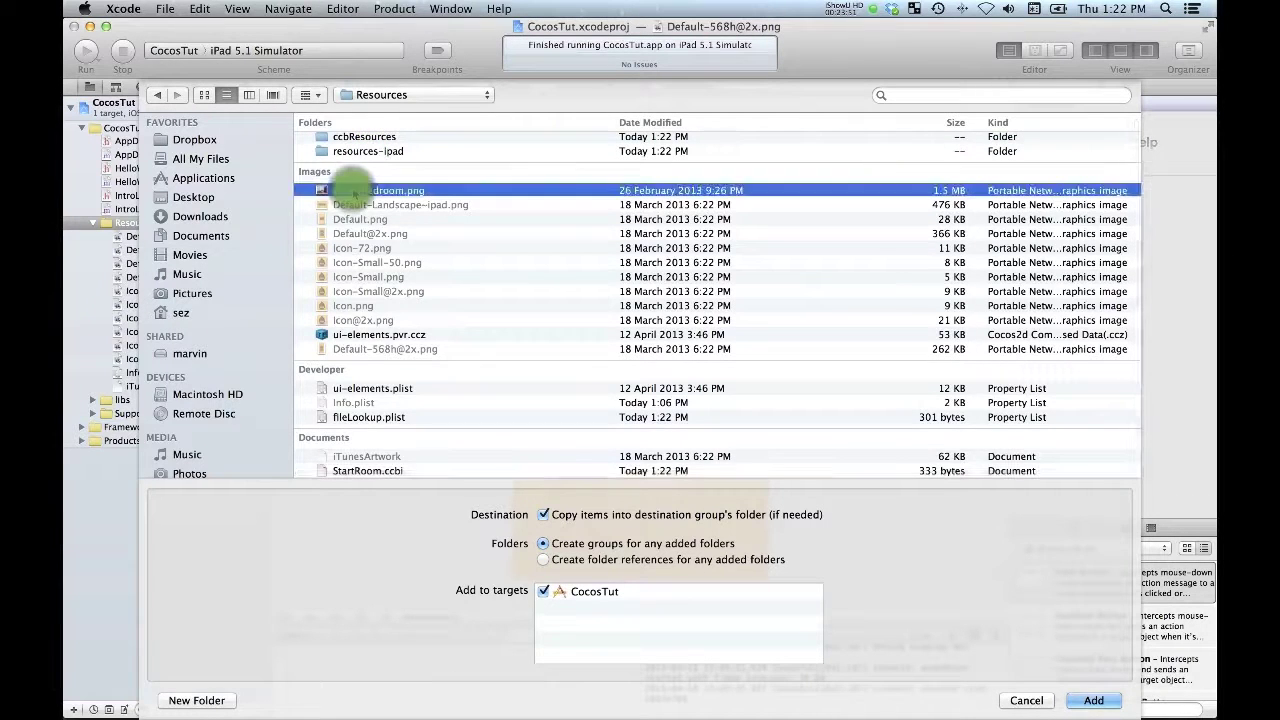
left_click(370, 334, "super")
left_click(366, 389, "super")
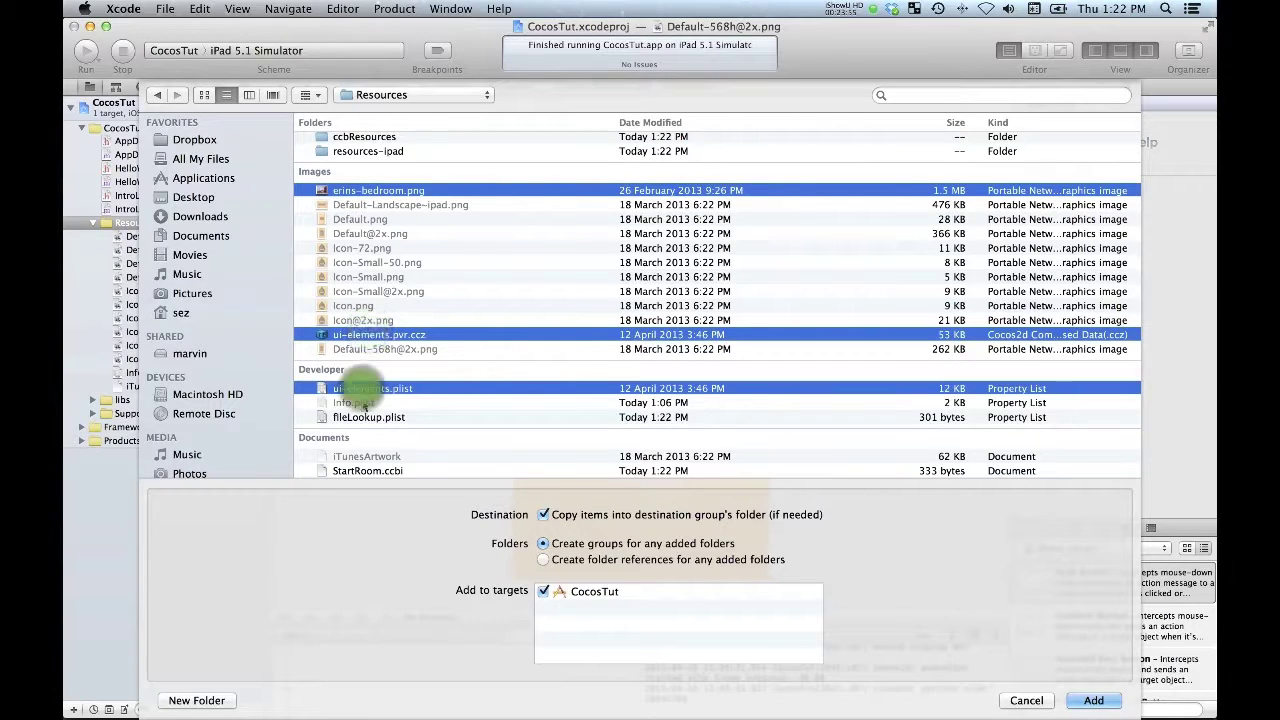
left_click(366, 417, "super")
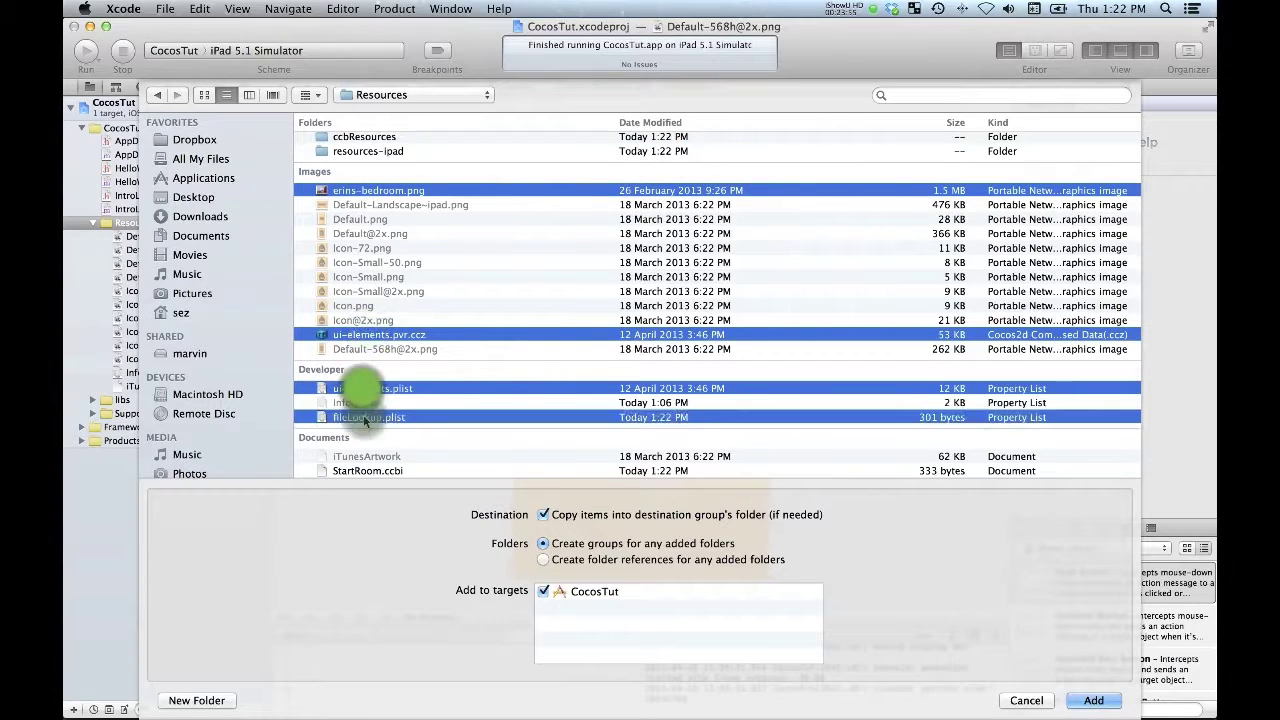
left_click(390, 471, "super")
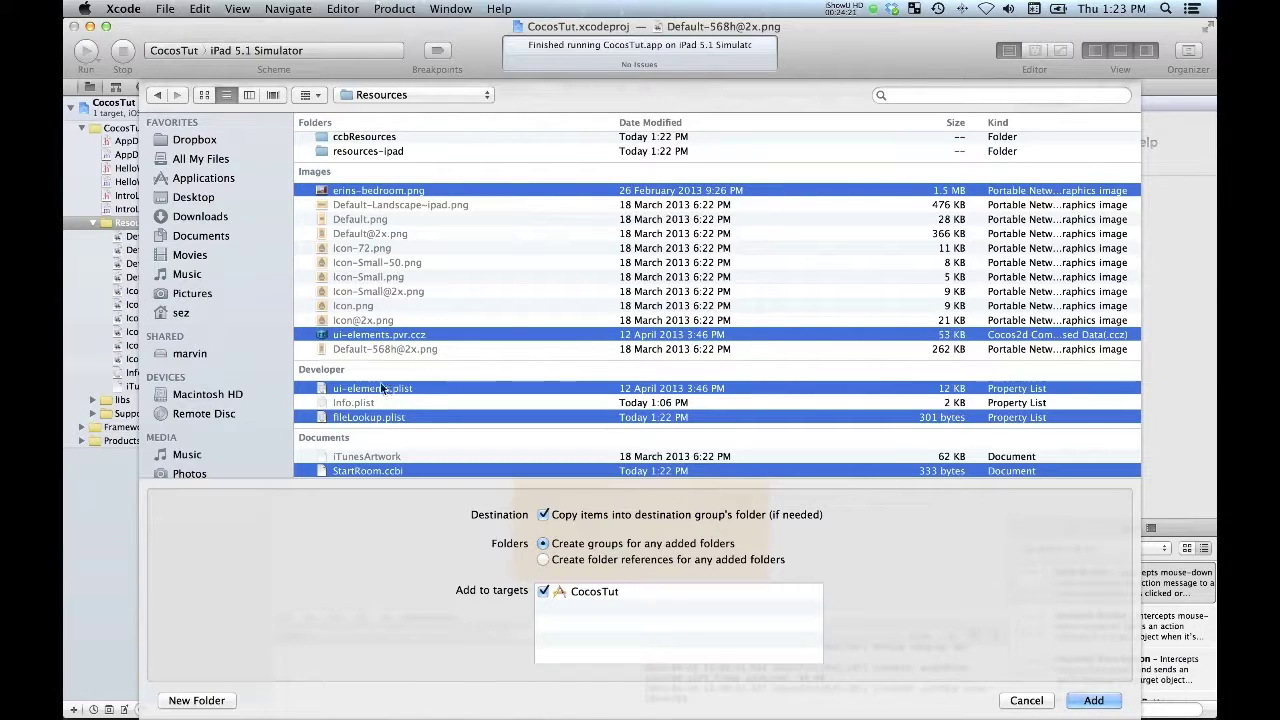
scroll(415, 226, "up", 1)
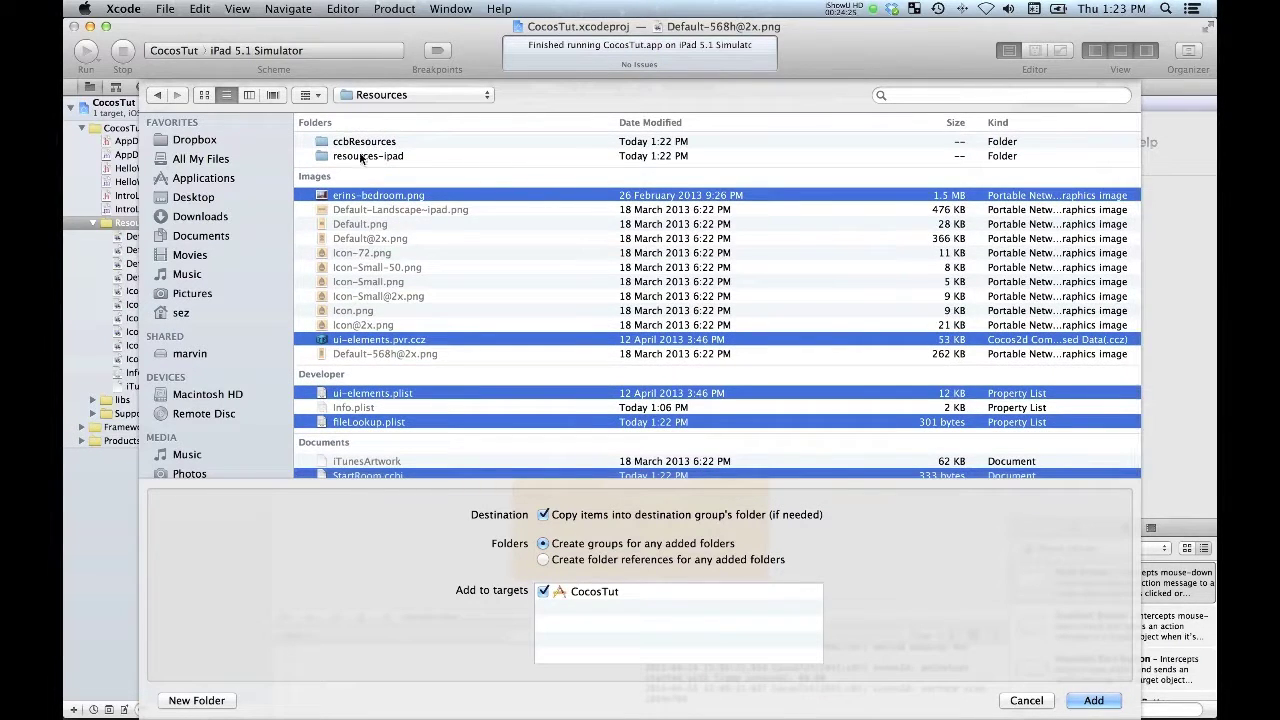
left_click(1094, 702)
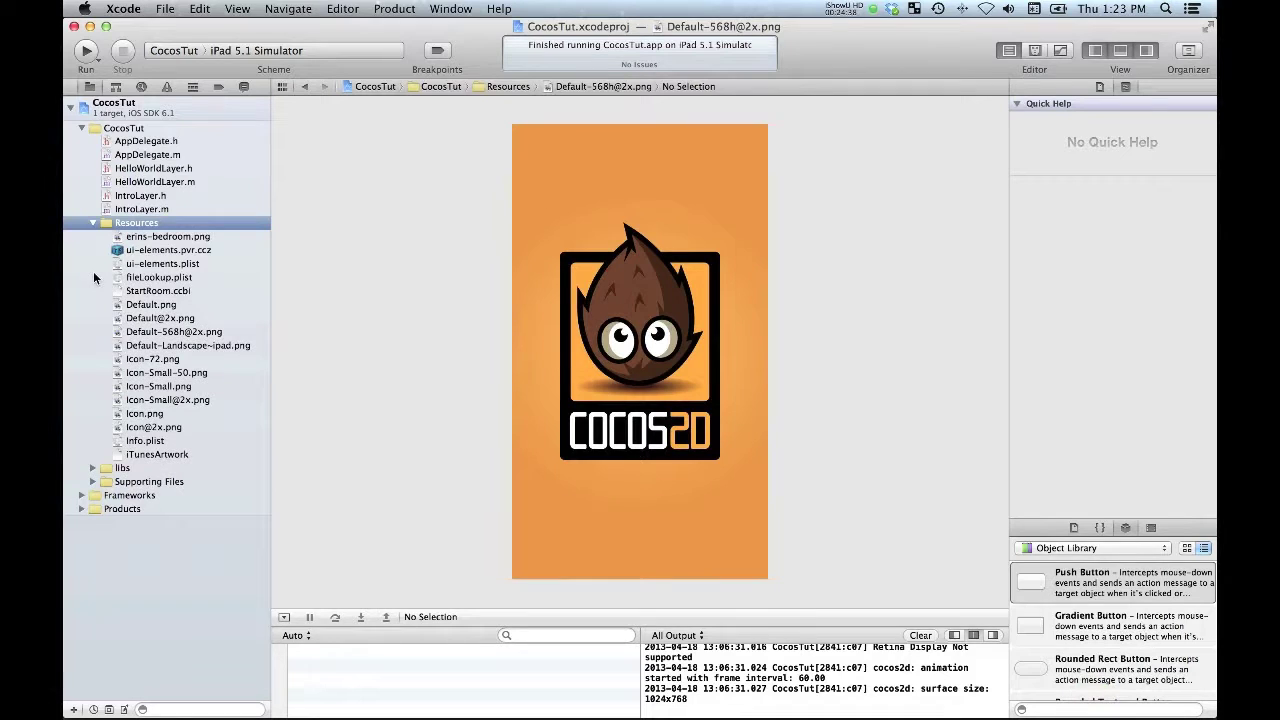
left_click(133, 292)
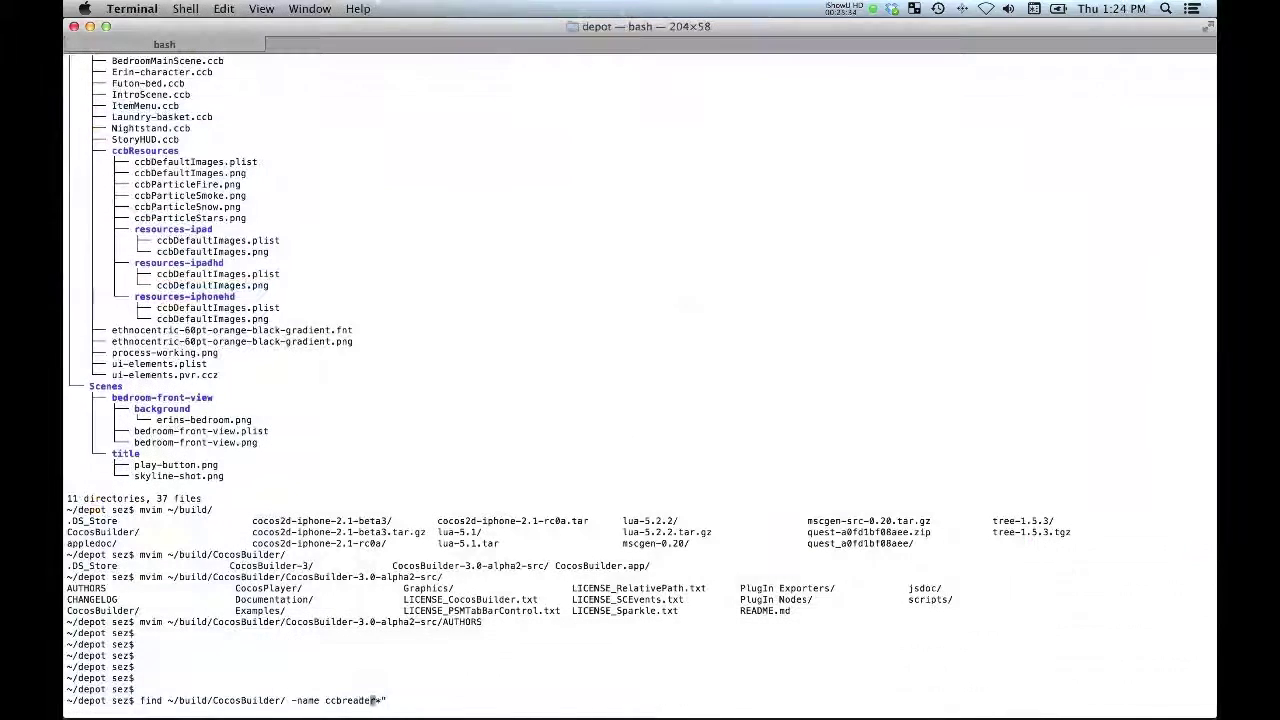
In Terminal, search ~/build/CocosBuilder/ for "ccbreader*" using find with -name, and repeat the search case-insensitively with -iname
type("\"")
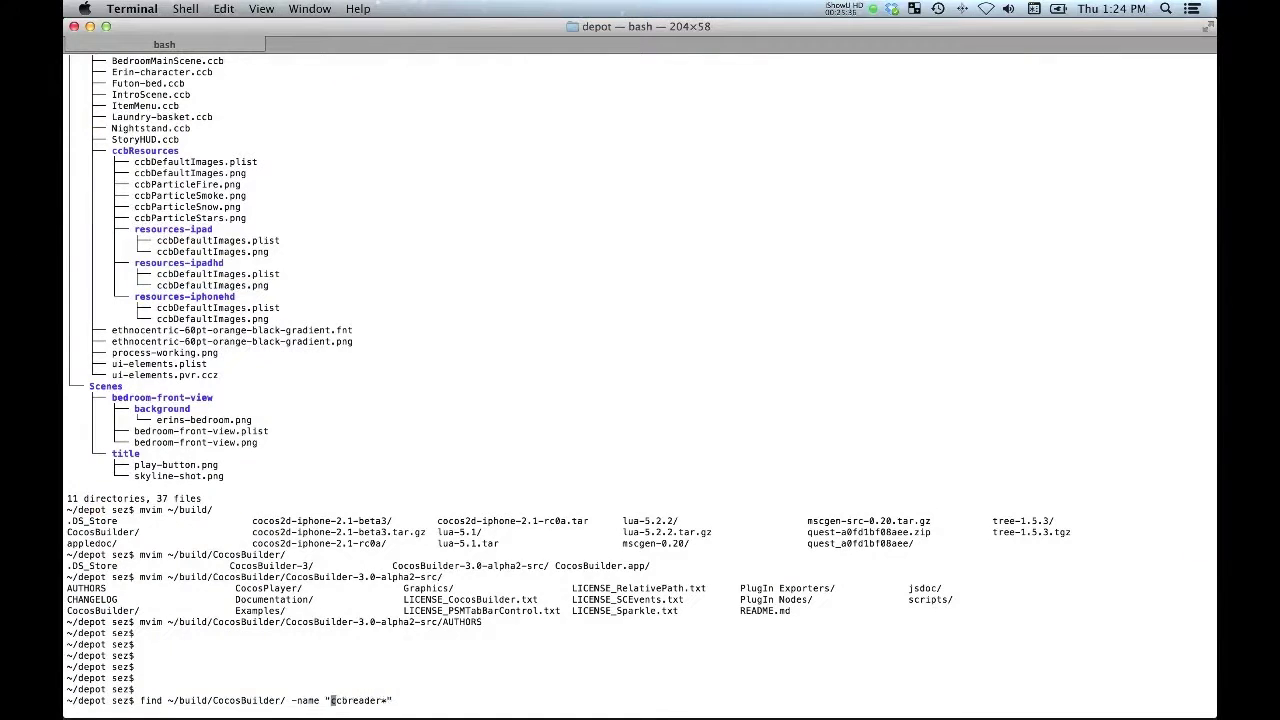
key("Return")
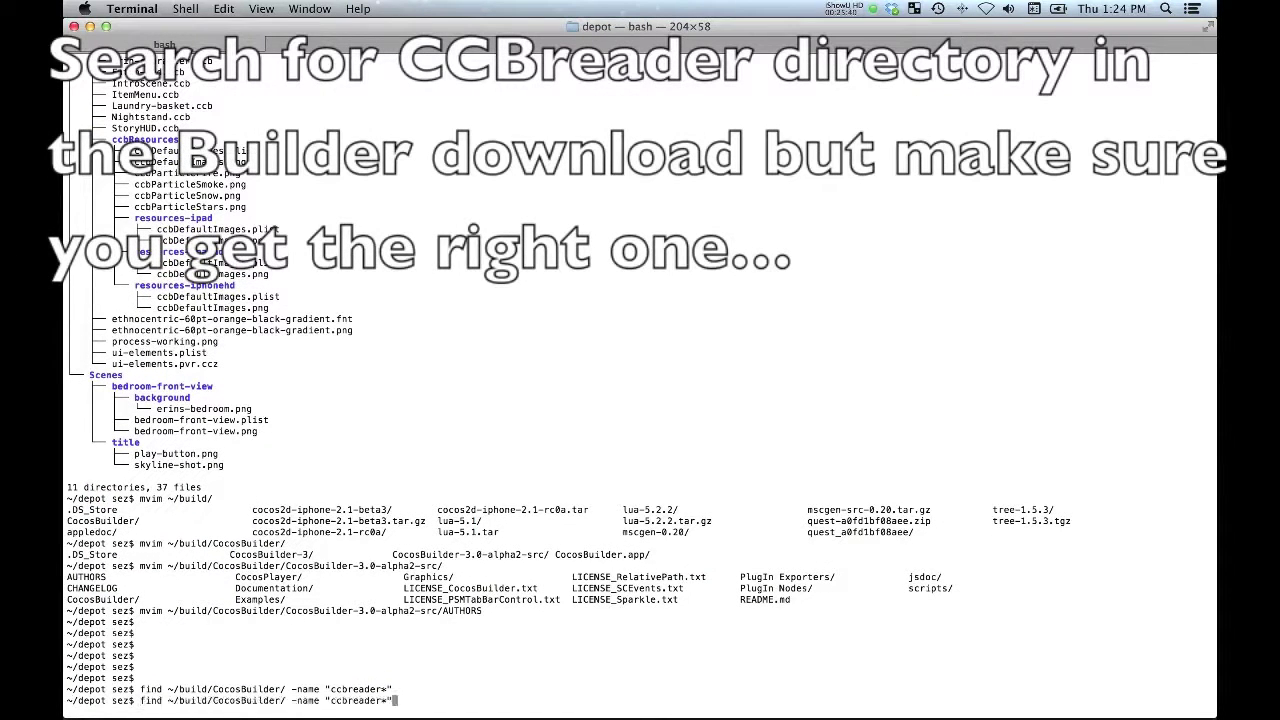
key("Right")
key("Right")
key("Right")
key("Right")
key("Right")
key("Right")
key("Right")
key("Right")
key("Right")
key("Right")
key("Right")
key("Right")
key("Right")
key("Right")
type("i")
key("Return")
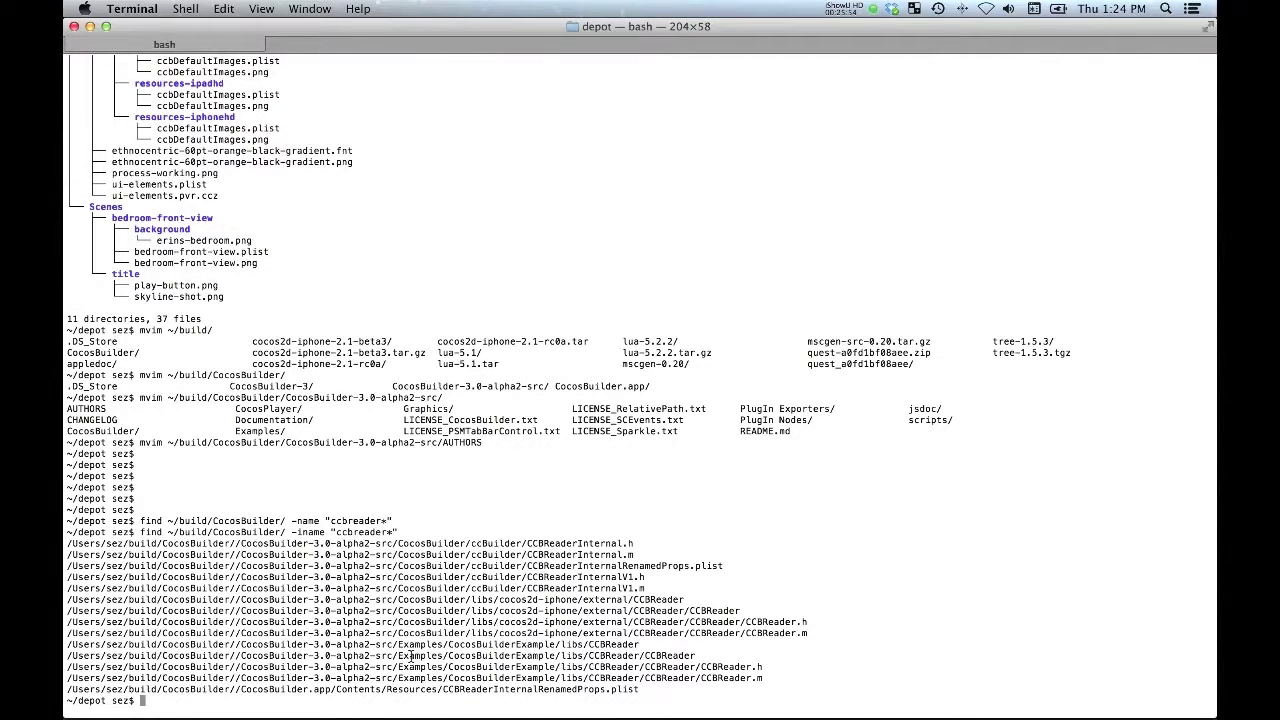
Highlight the Examples/CocosBuilderExample part of the CCBReader paths in the search results
left_click_drag(369, 655, 556, 657)
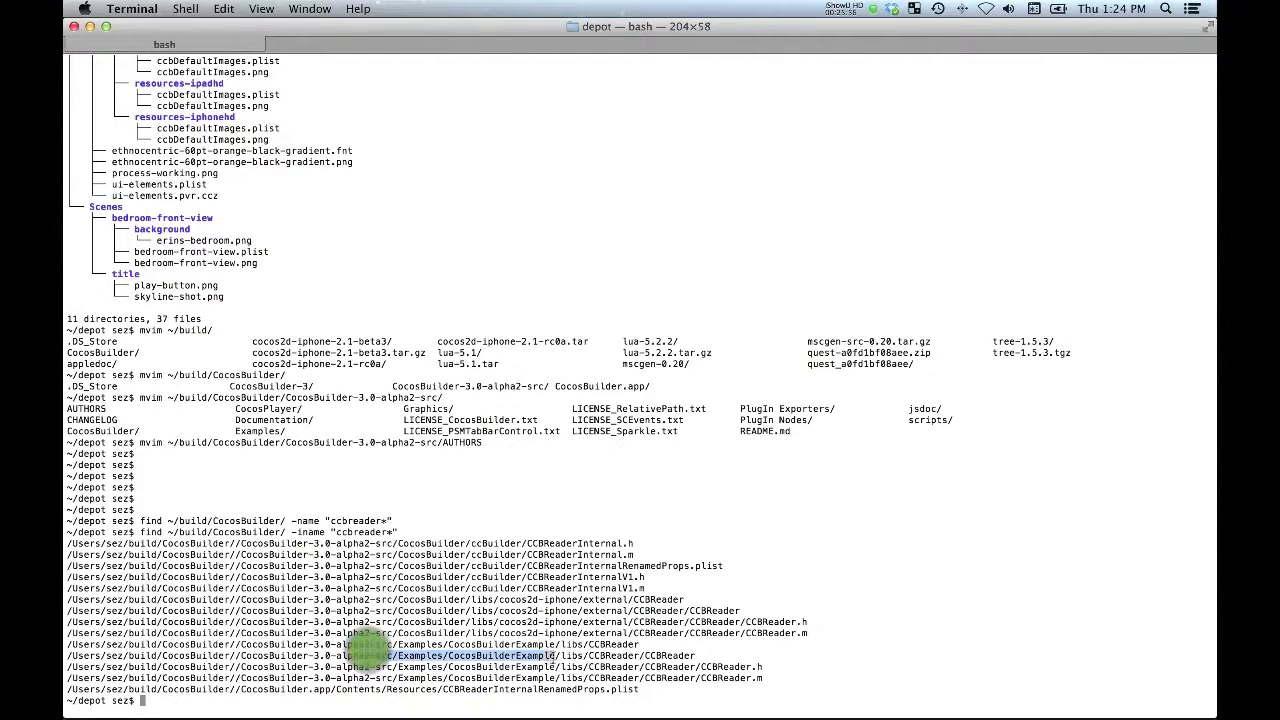
double_click(443, 667)
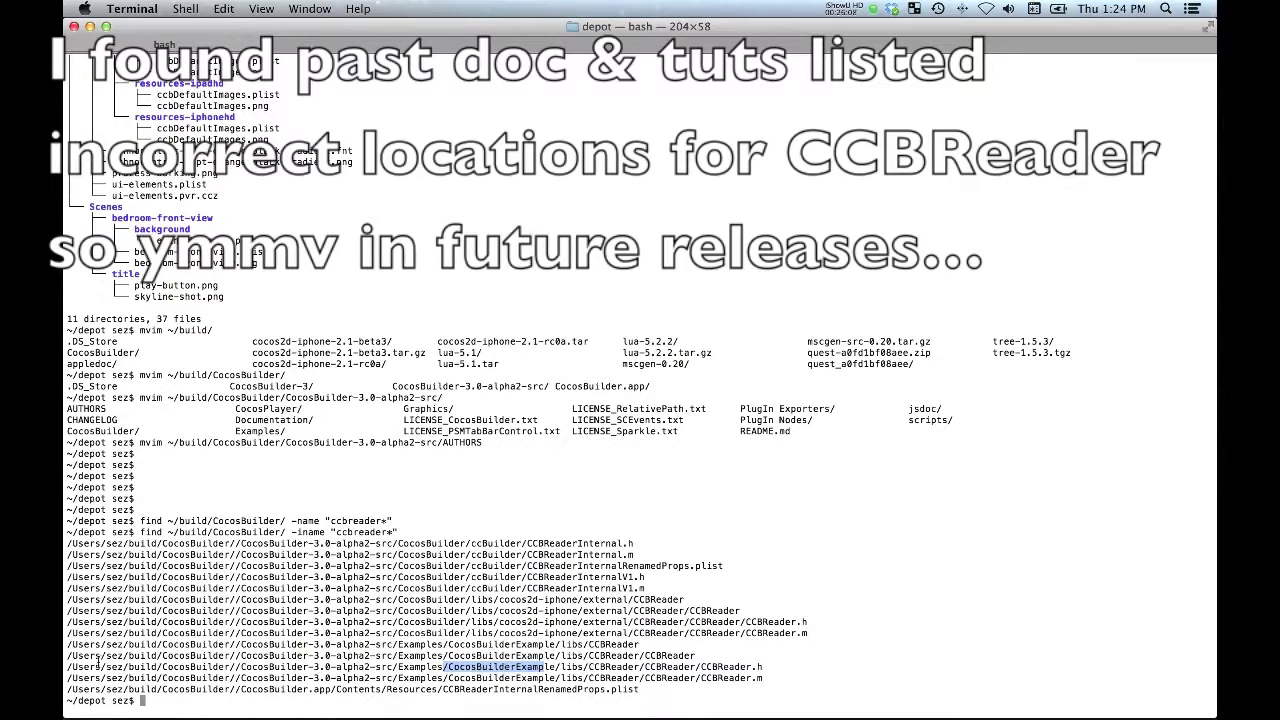
Switch to Finder and browse from the home folder's build/CocosBuilder to CocosBuilder-3.0-alpha2-src/Examples/CocosBuilderExample/libs/CCBReader
double_click(614, 666)
key("super+Tab")
key("super+Tab")
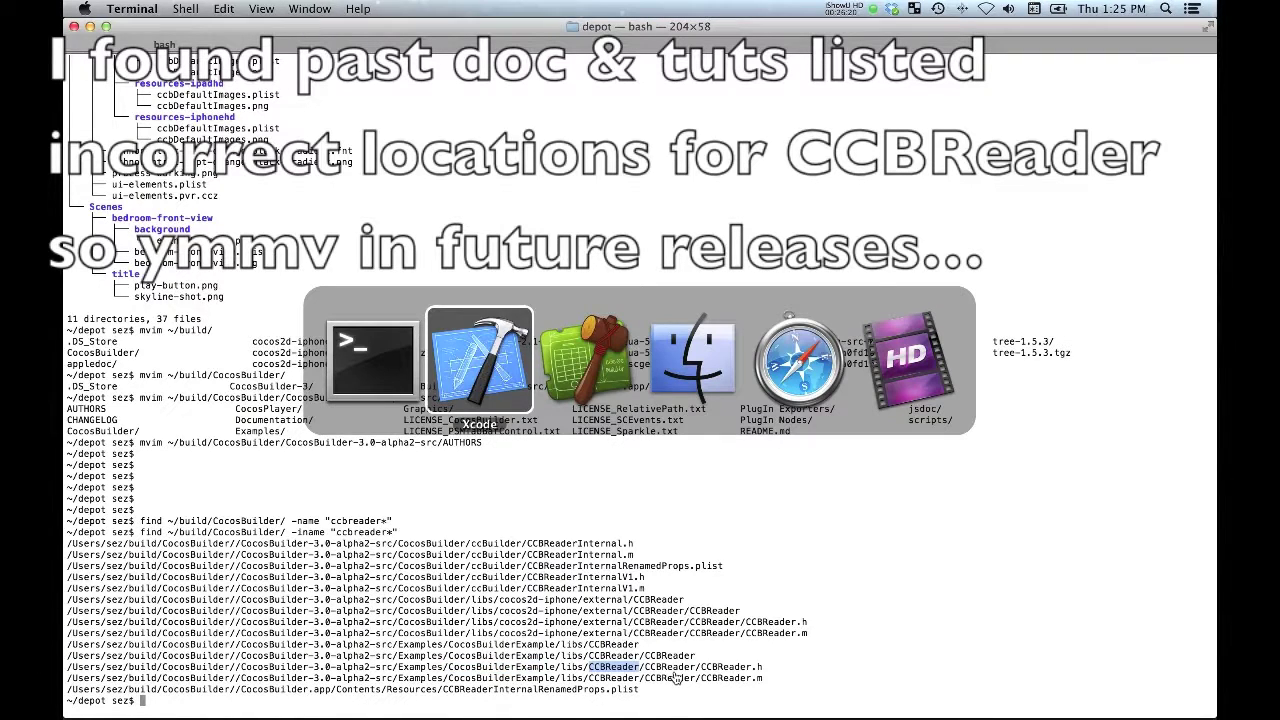
key("super+Tab")
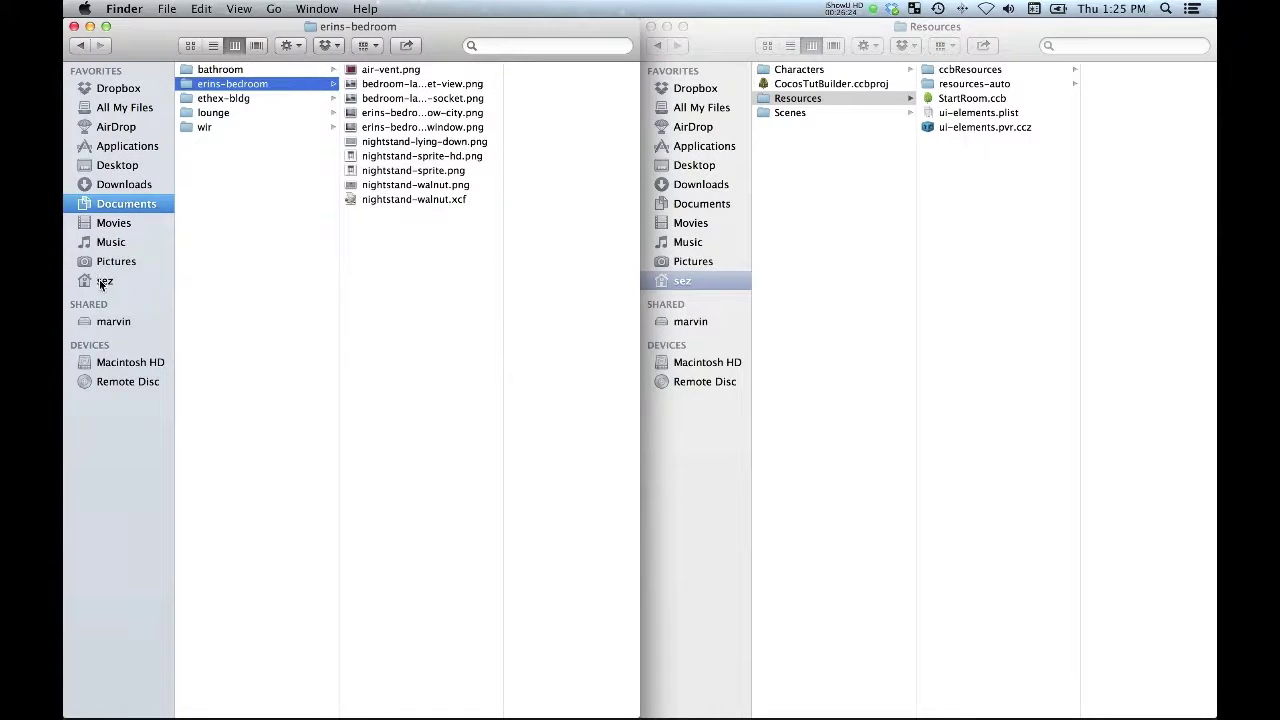
left_click(102, 282)
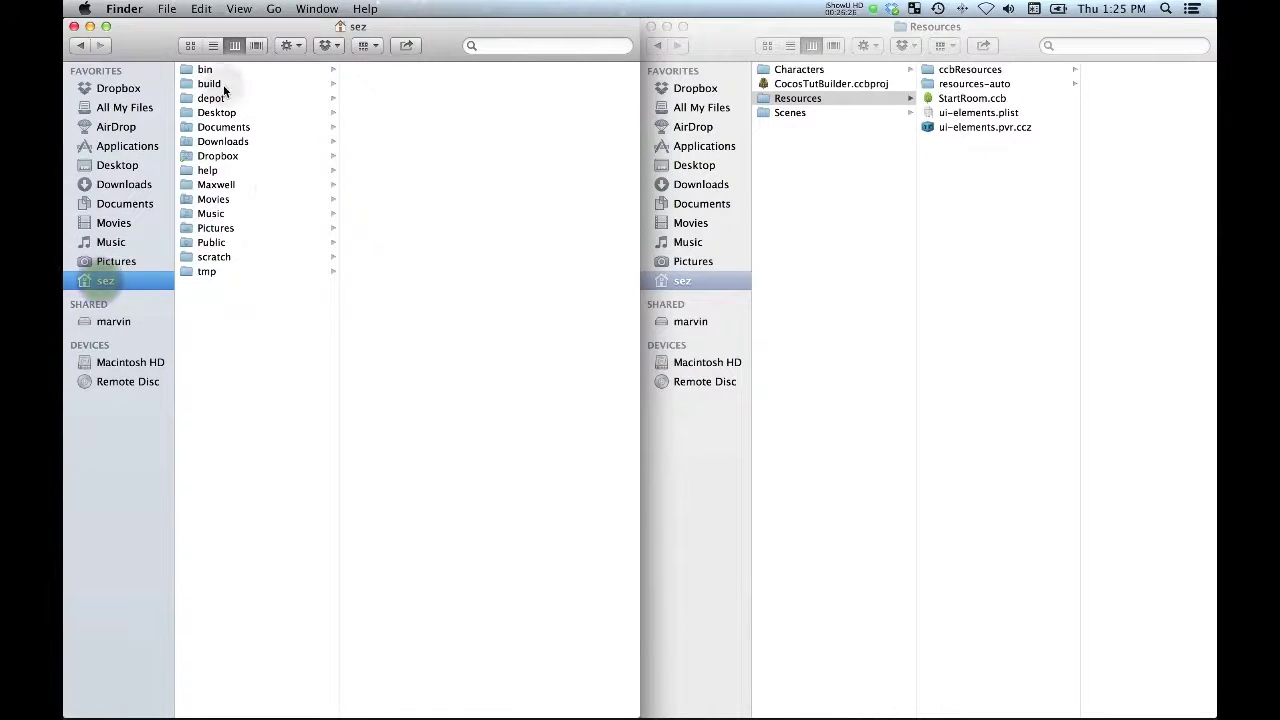
left_click(215, 84)
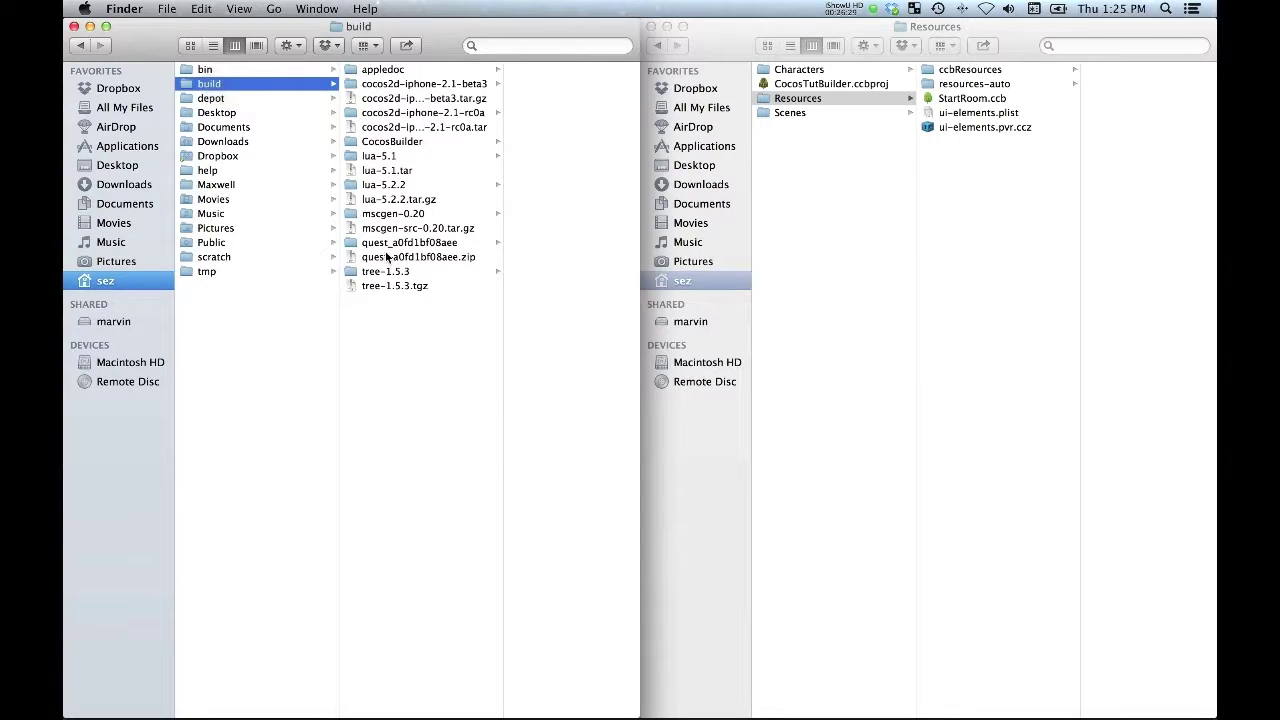
left_click(395, 142)
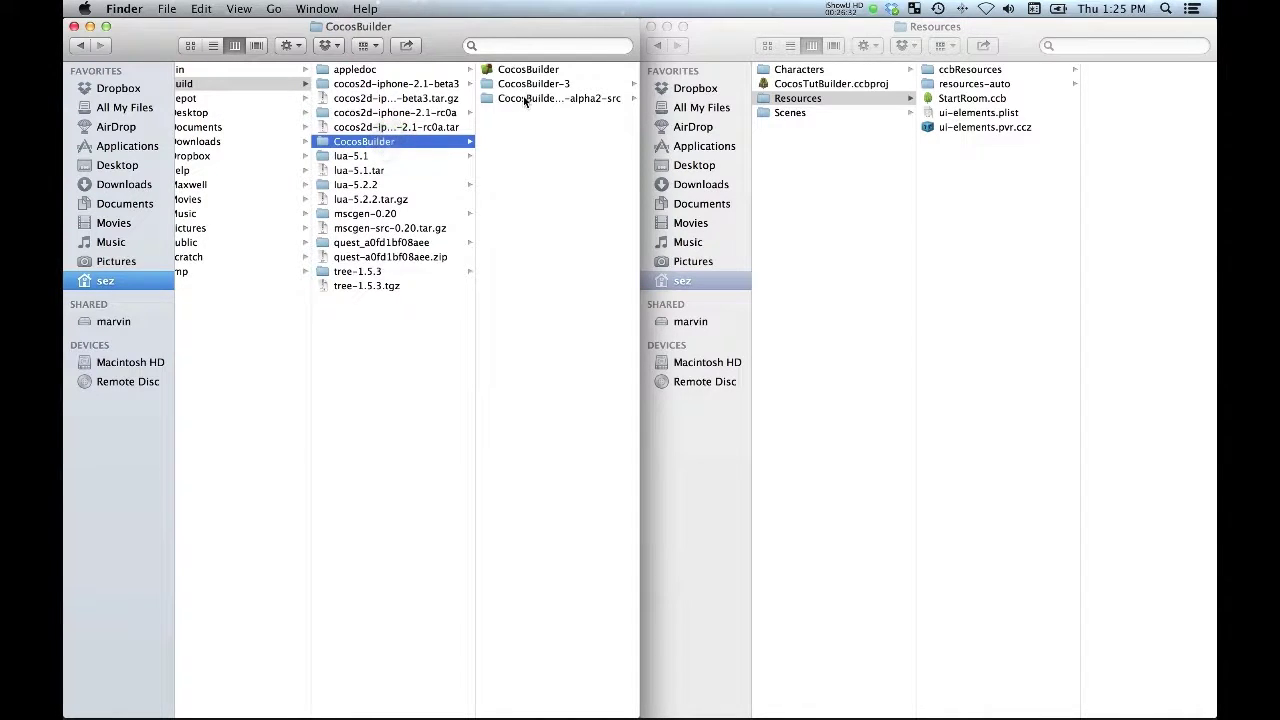
left_click(522, 98)
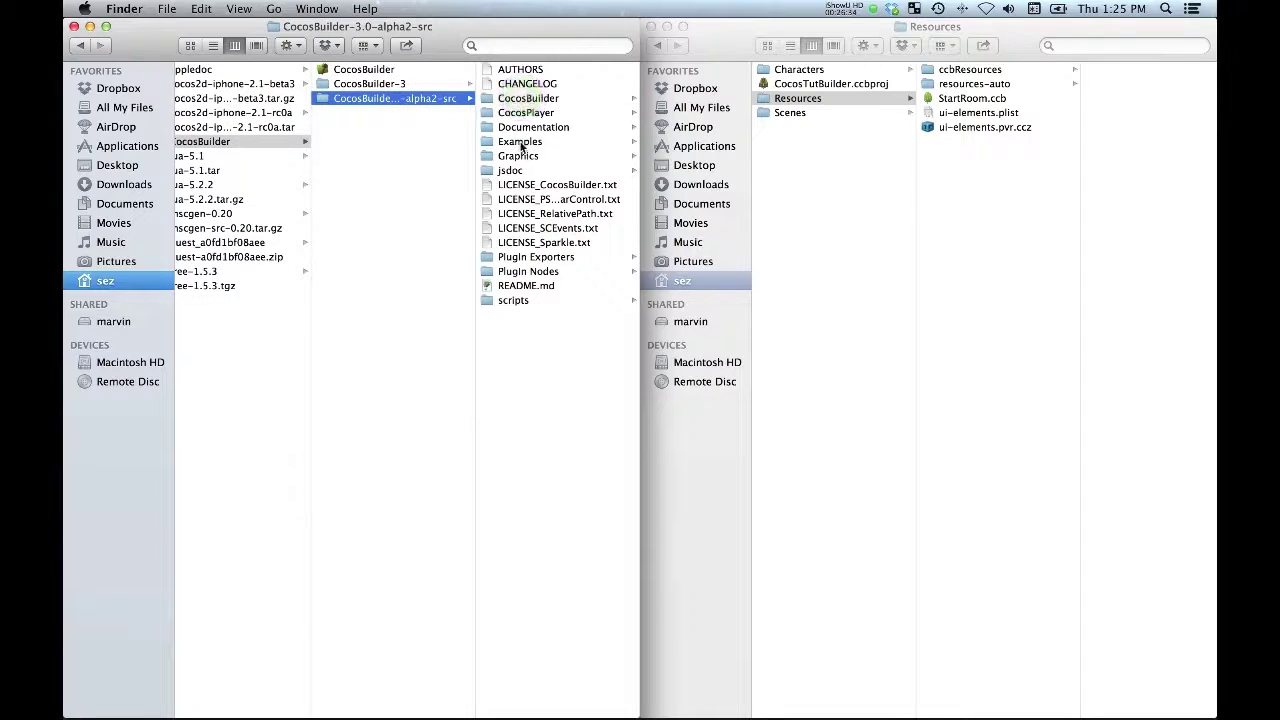
left_click(519, 141)
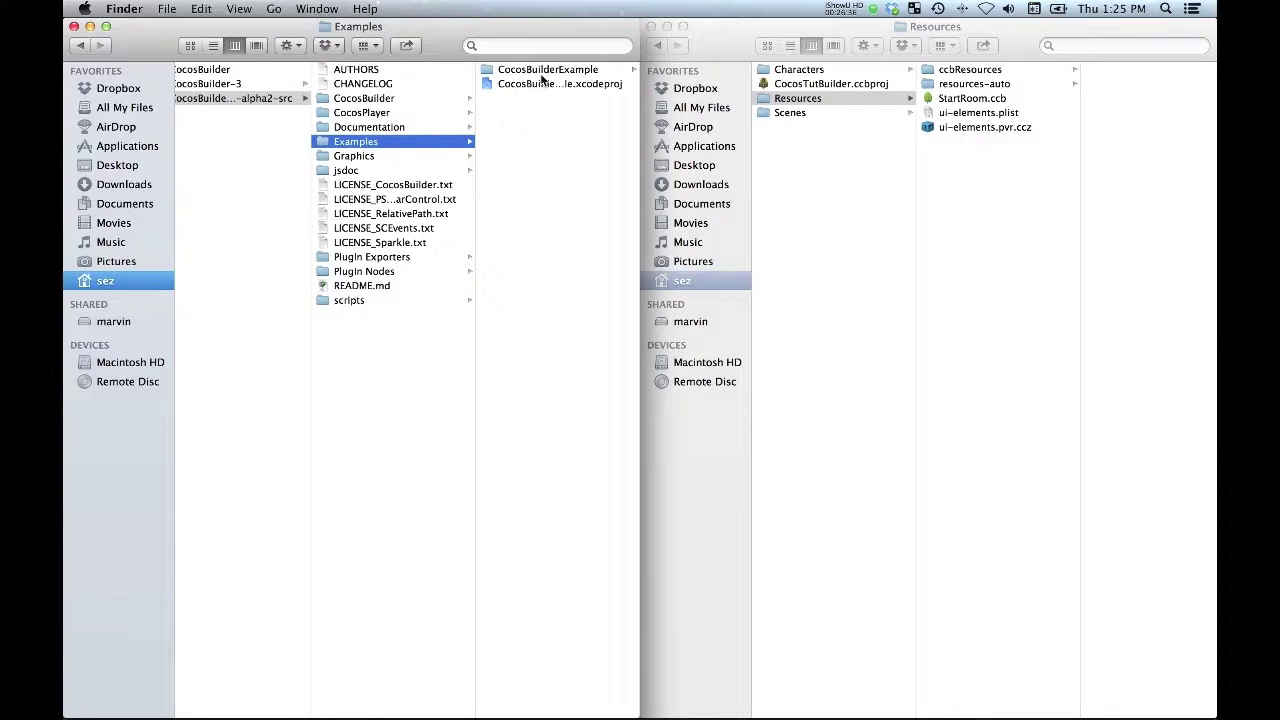
left_click(540, 69)
left_click(518, 129)
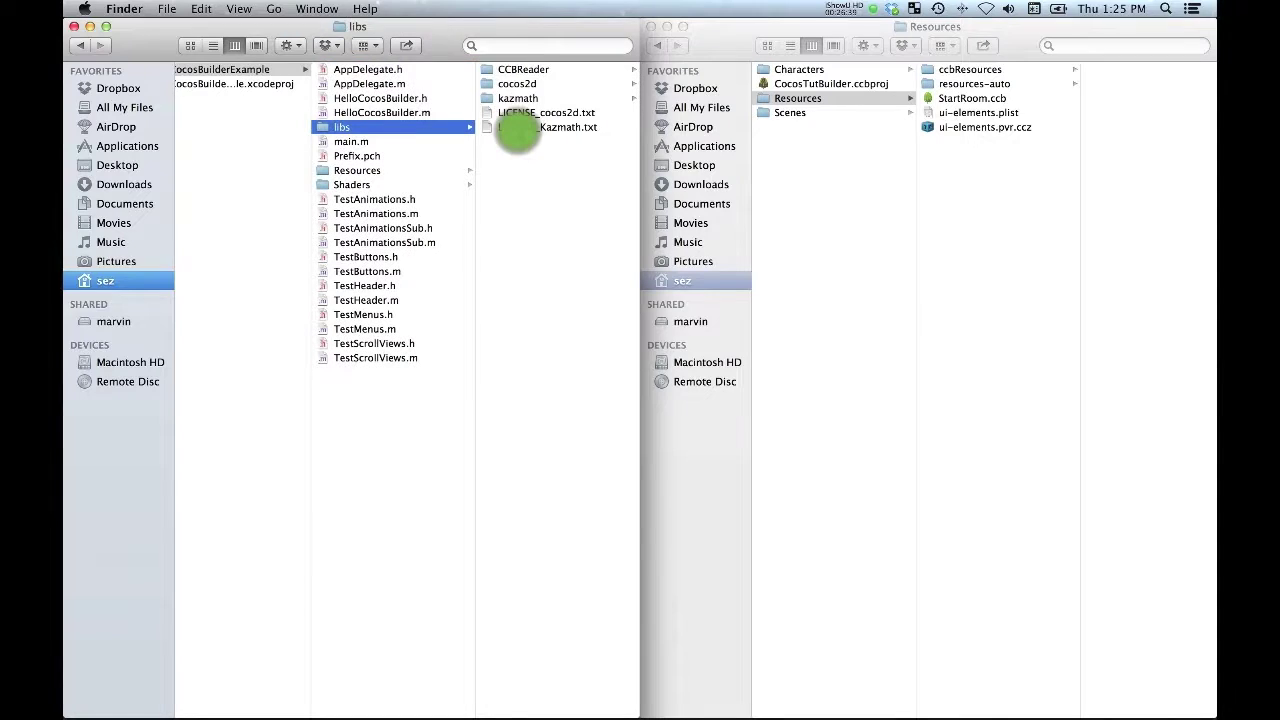
left_click(522, 69)
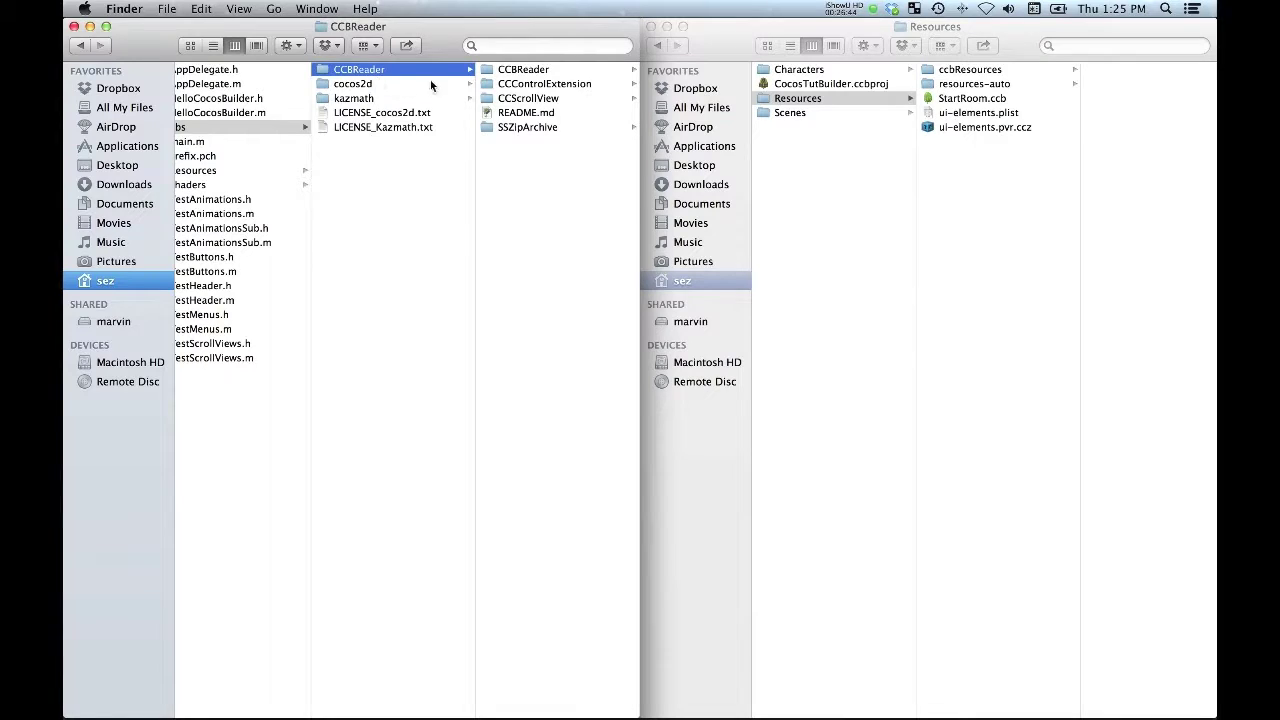
In the second Finder window, go up to the projects folder and browse to CocosTut/CocosTut/libs
left_click(840, 145)
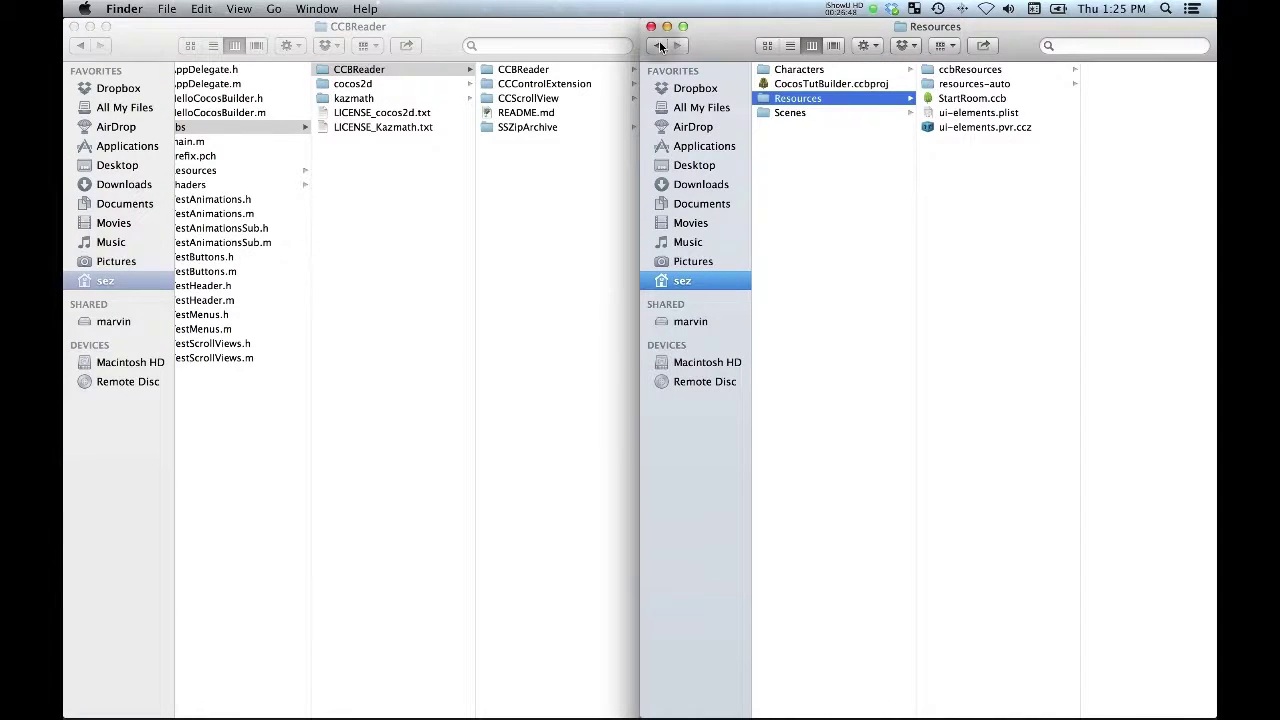
left_click(659, 43)
left_click(785, 99)
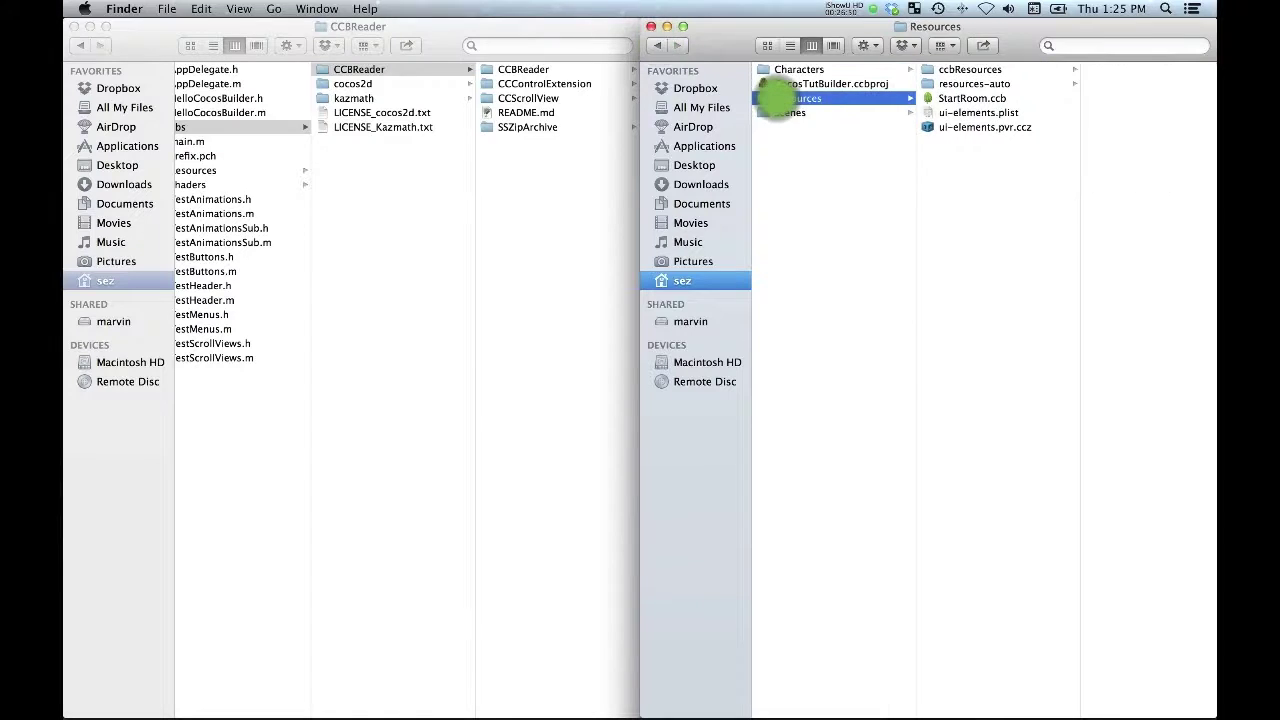
key("super+Up")
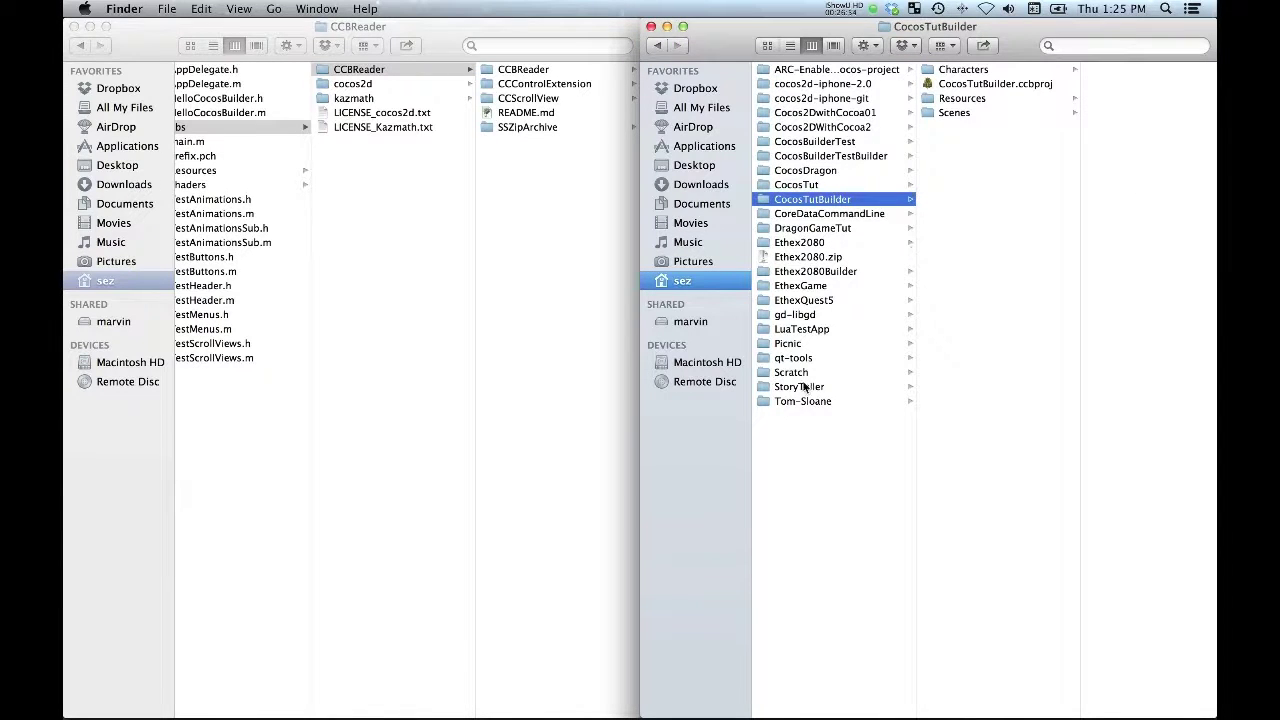
left_click(797, 185)
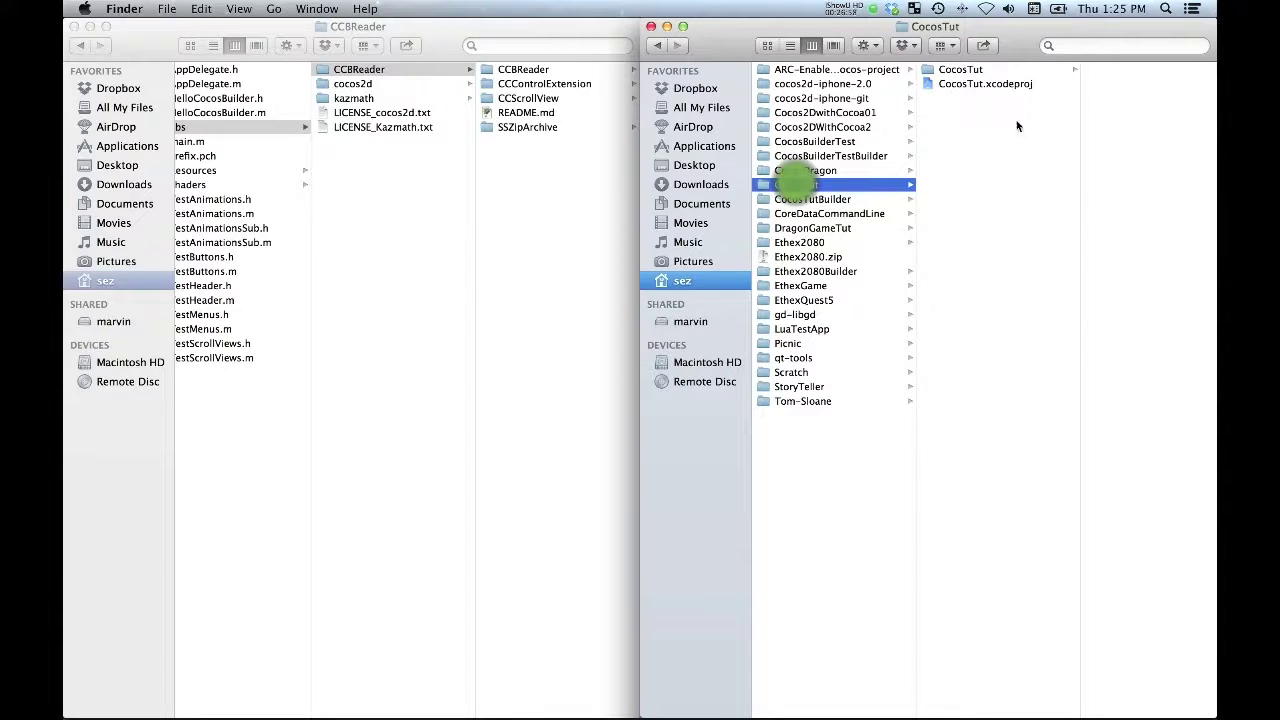
left_click(968, 71)
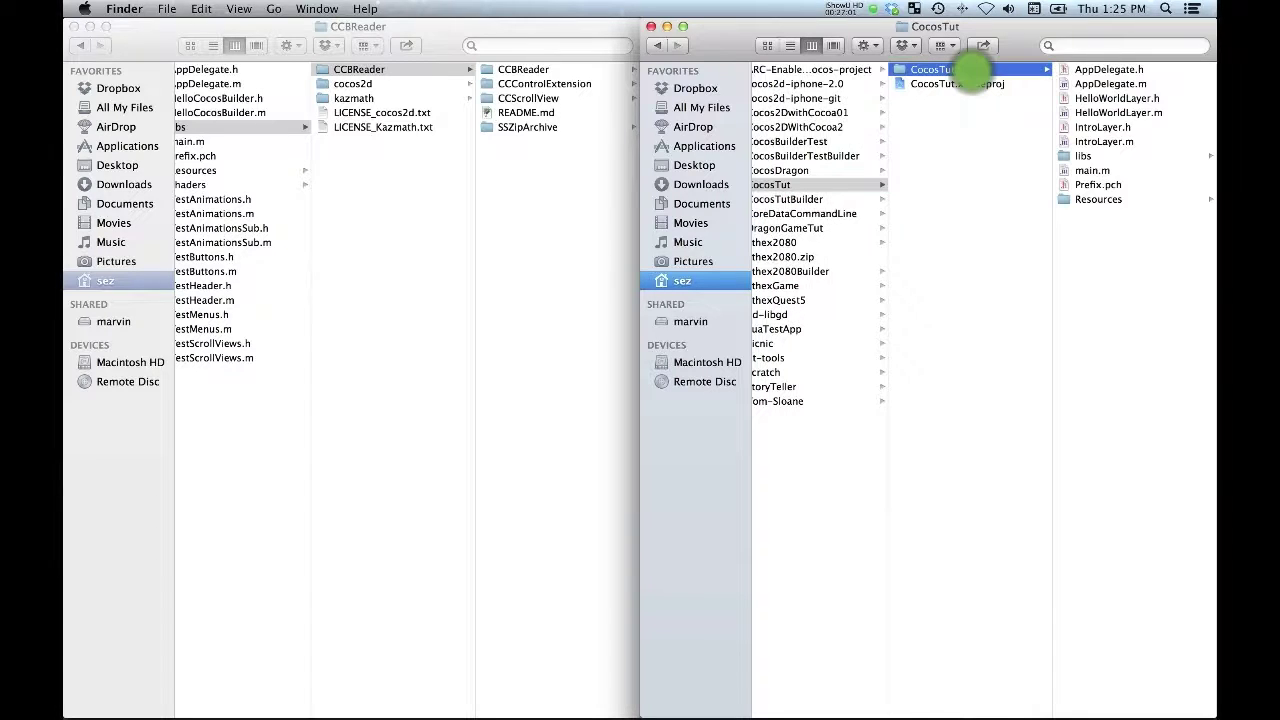
left_click(1080, 157)
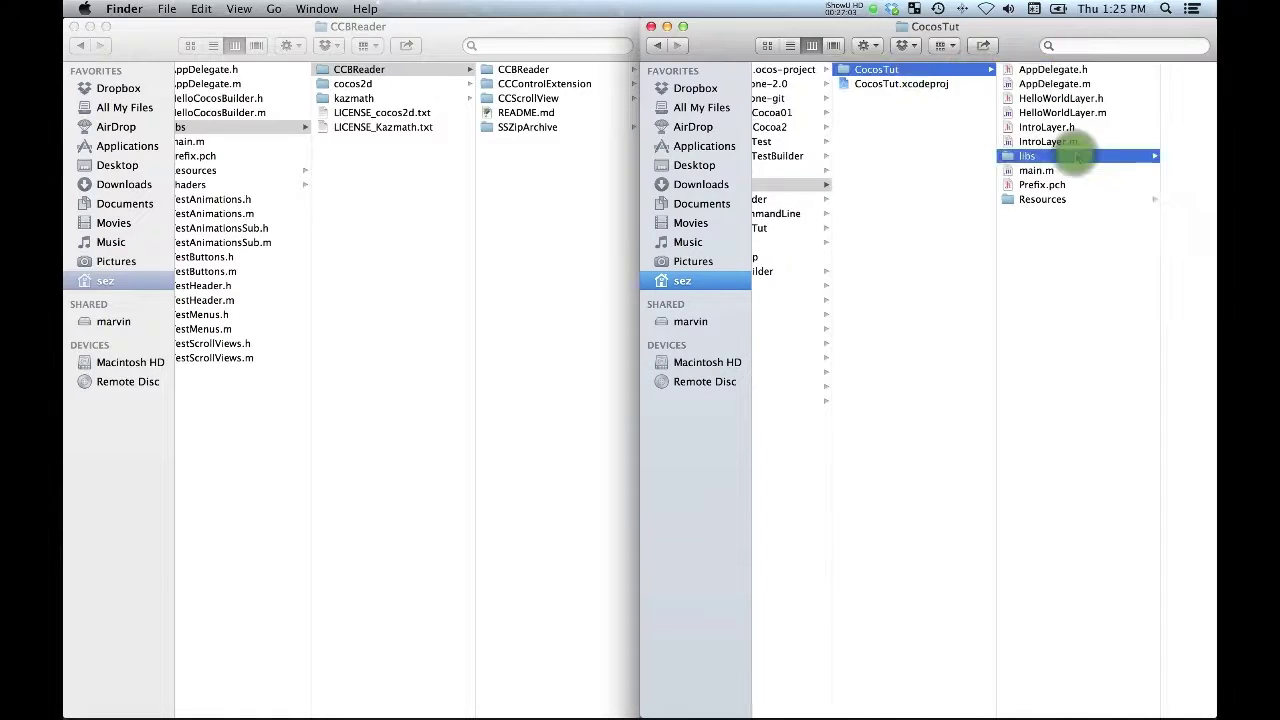
Copy the CCBReader folder from the CocosBuilderExample libs into CocosTut's libs folder
left_click(355, 70)
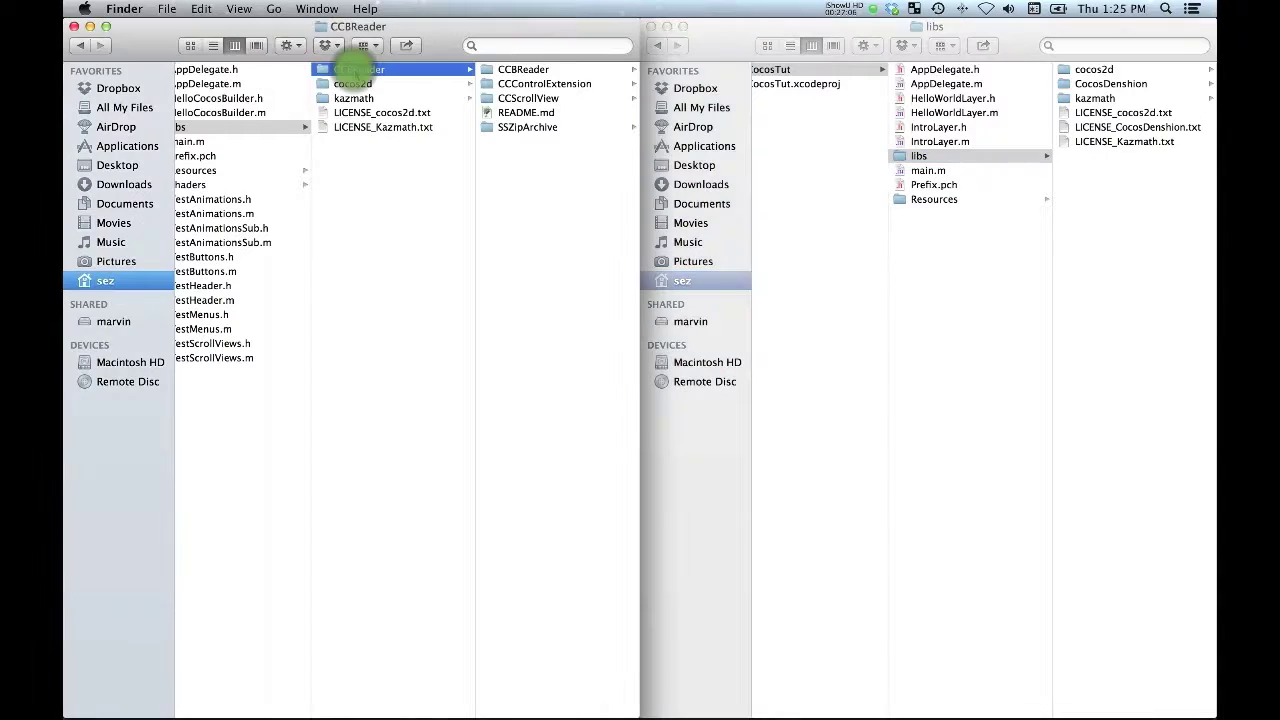
left_click(355, 70)
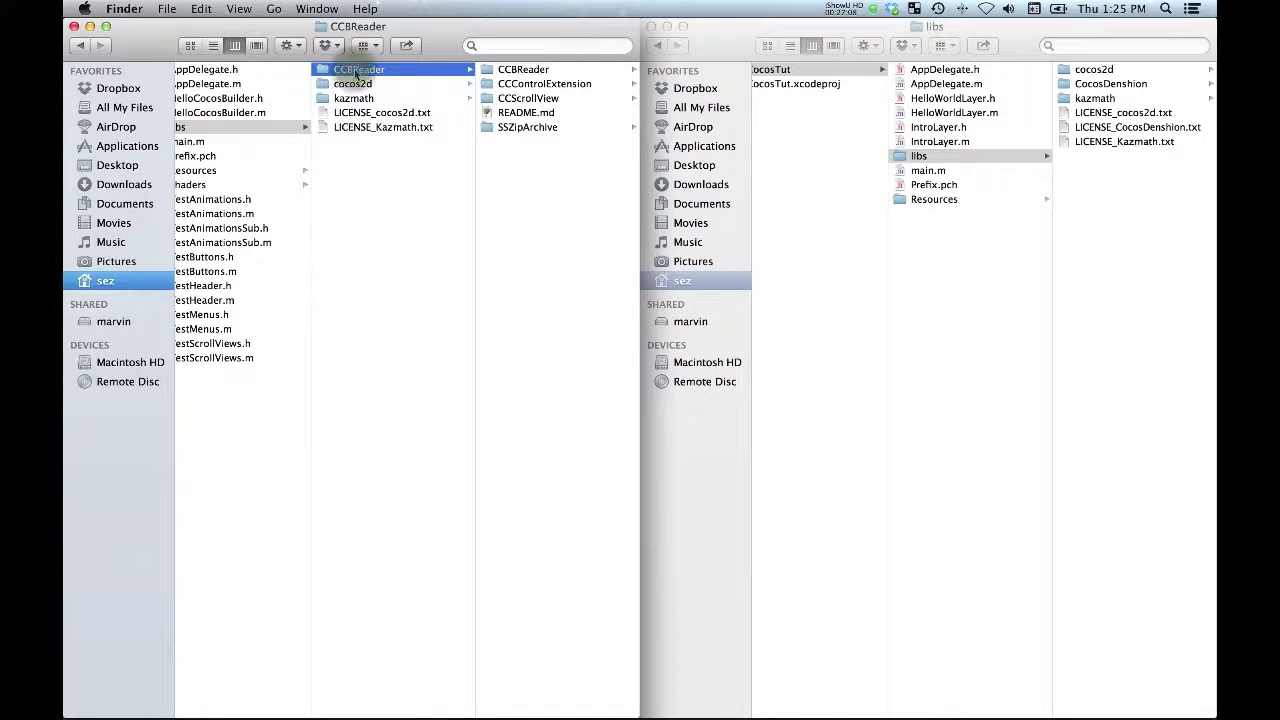
left_click_drag(355, 70, 1124, 185)
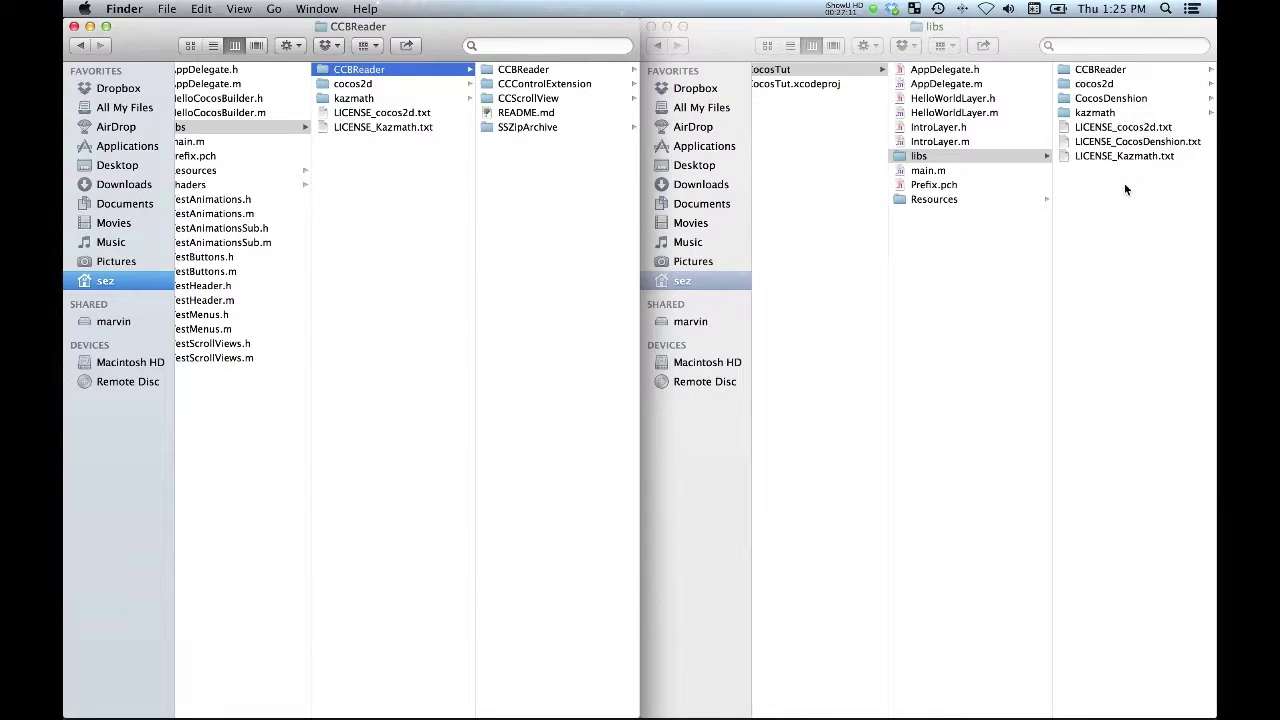
left_click(1091, 69)
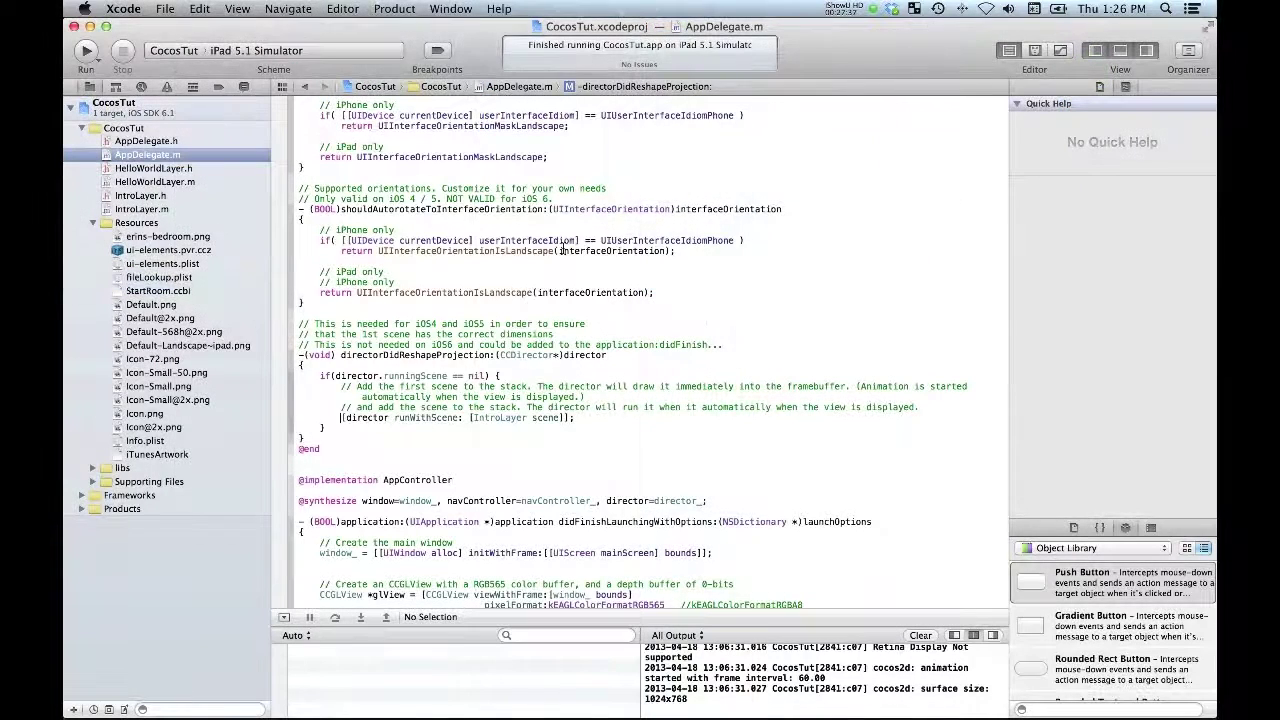
In Xcode, add the CCBReader folder from the project's libs folder to the libs group, creating groups for added folders
left_click(92, 222)
left_click(92, 236)
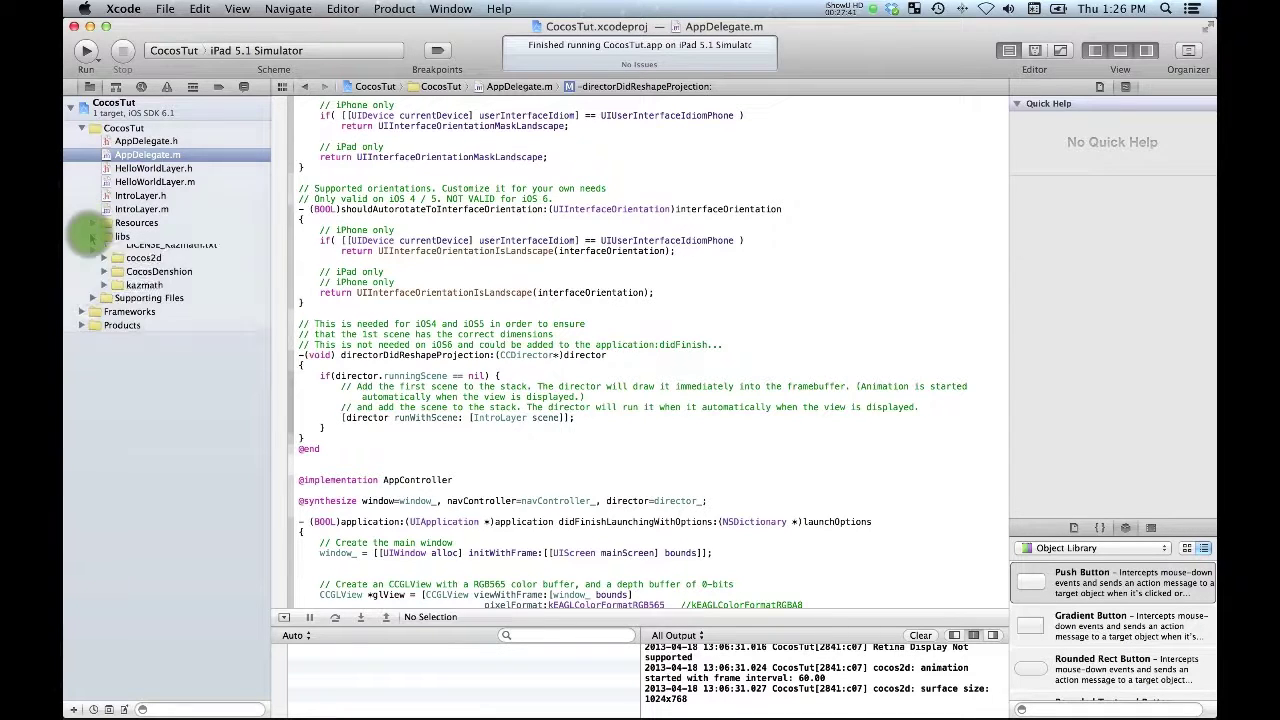
left_click(118, 236)
right_click(118, 236)
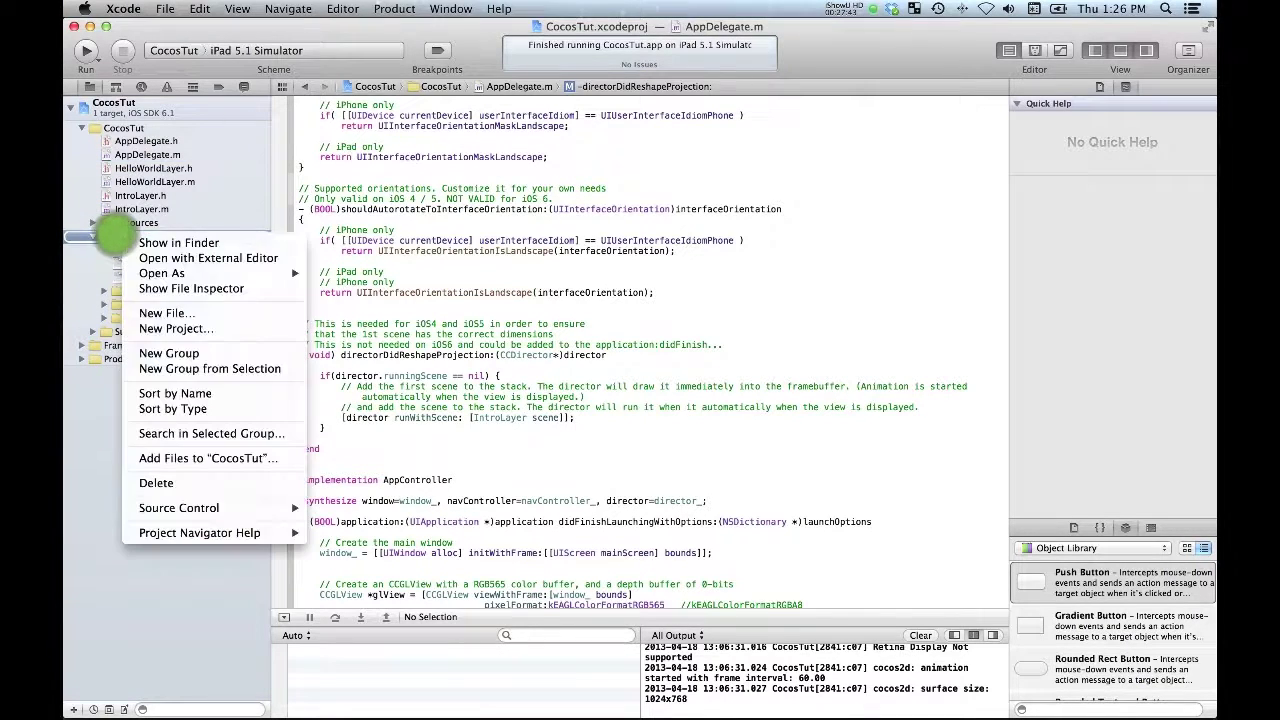
left_click(181, 458)
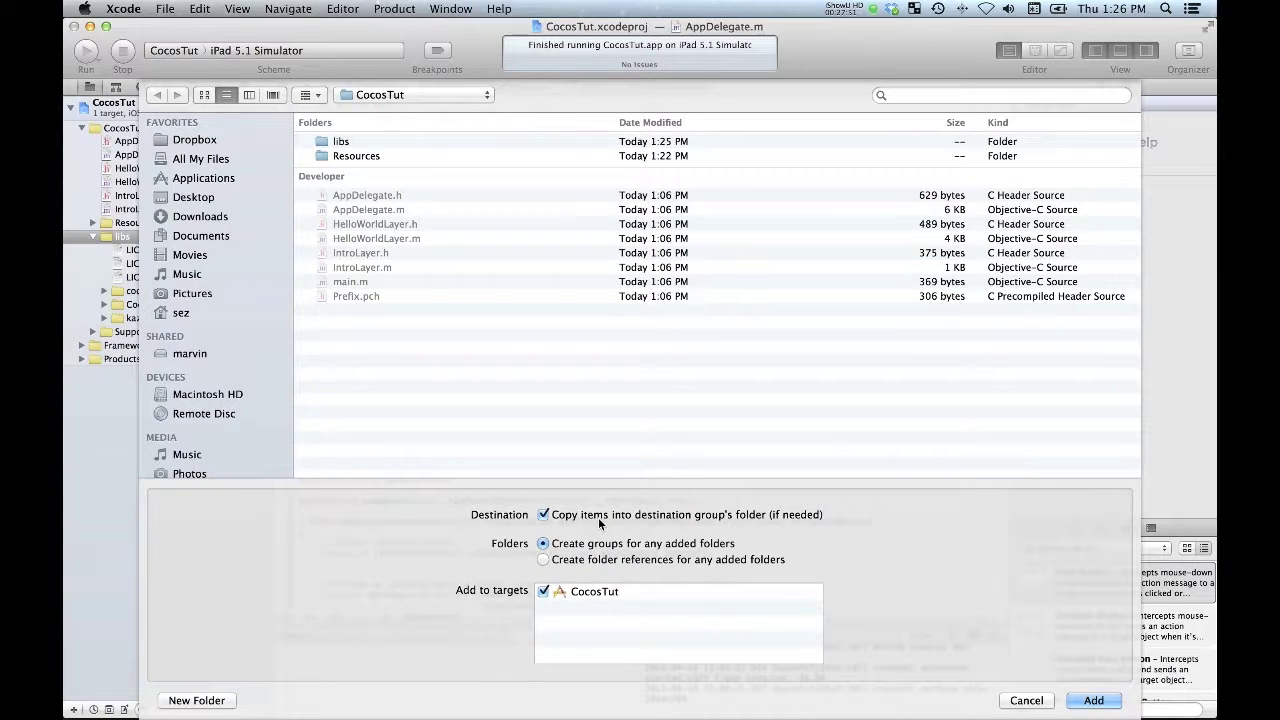
double_click(343, 142)
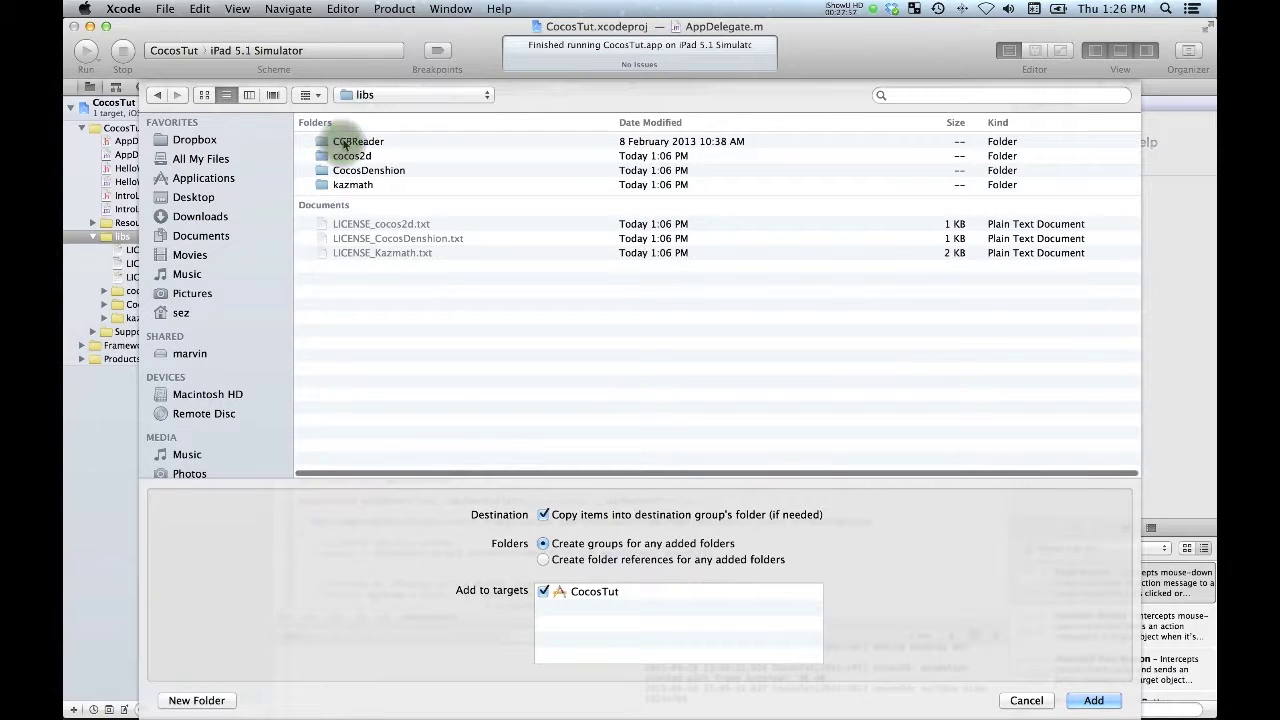
left_click(342, 141)
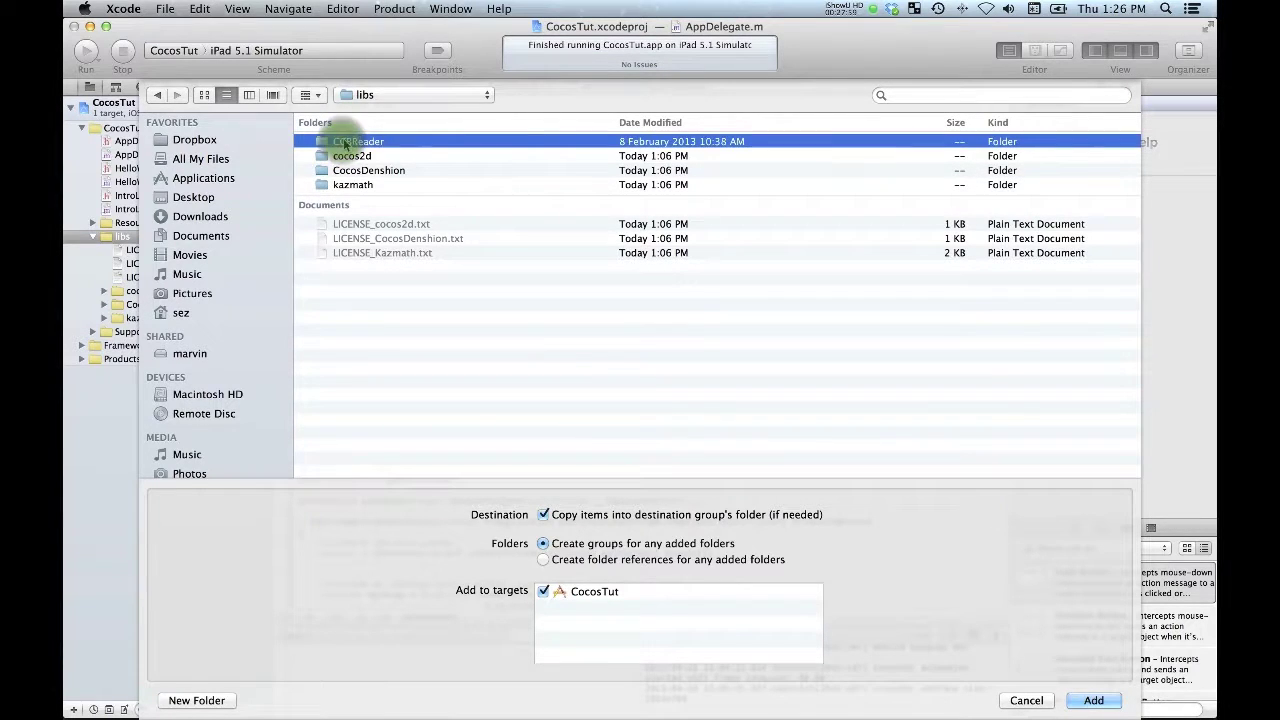
left_click(343, 142)
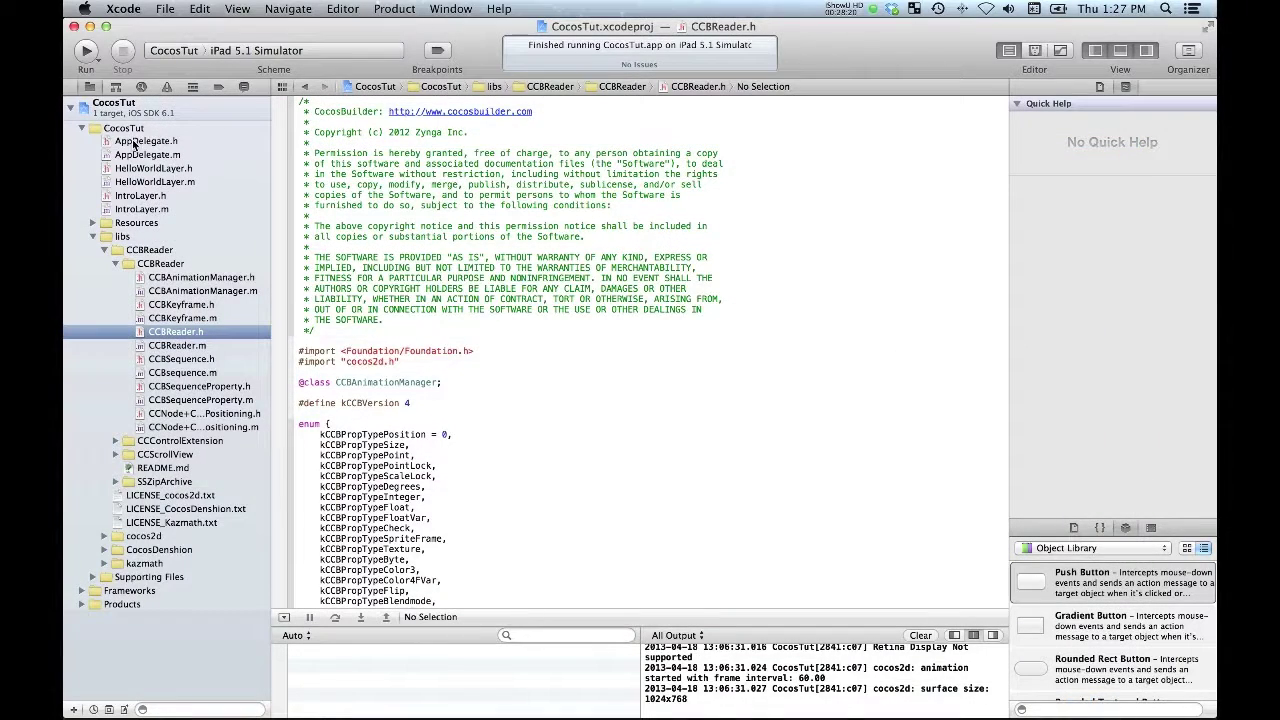
In AppDelegate.m, jump to line 1 and add #import "CCBReader.h" below the IntroLayer.h import
left_click(143, 155)
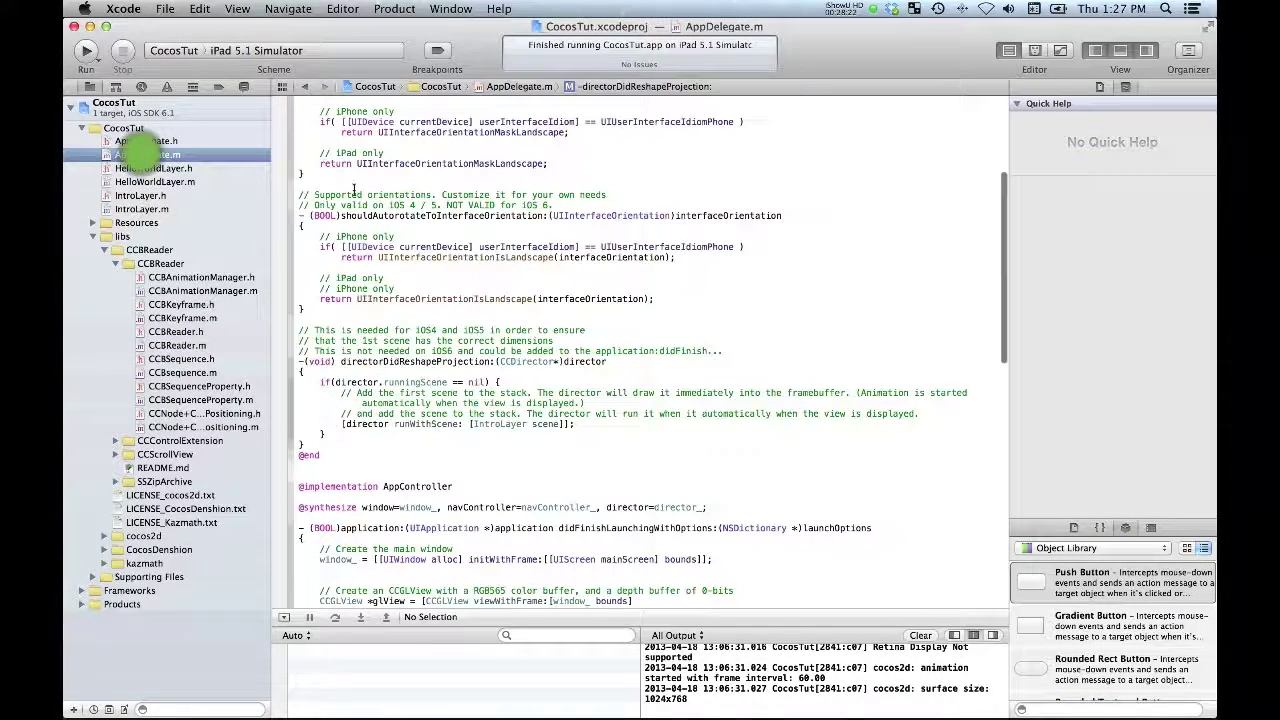
left_click(505, 228)
key("super+l")
type("1")
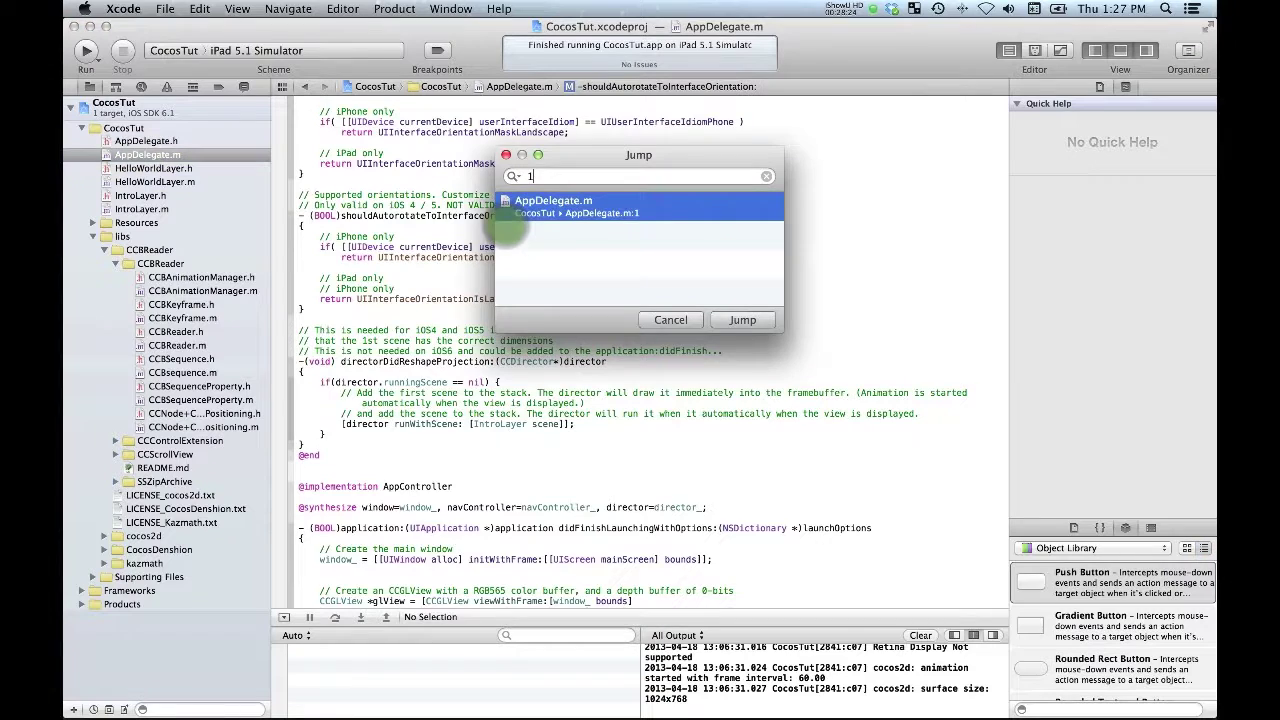
key("Return")
left_click(481, 216)
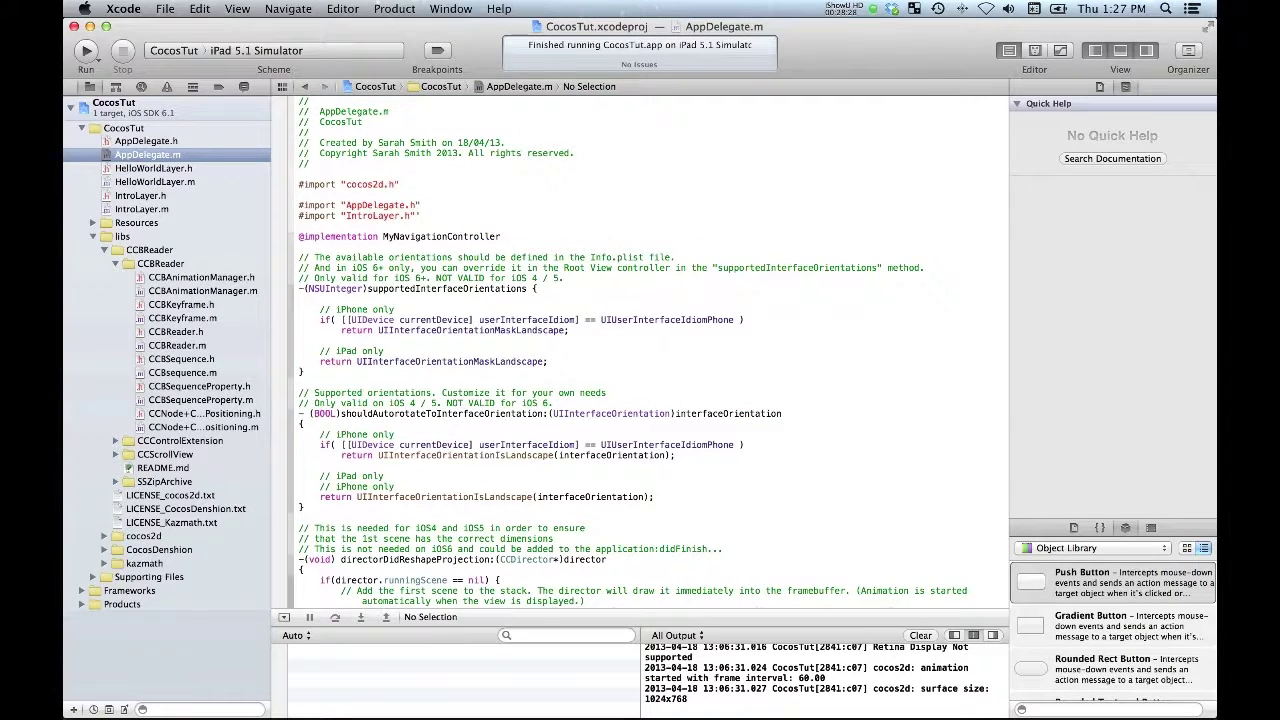
key("Return")
type("#import ")
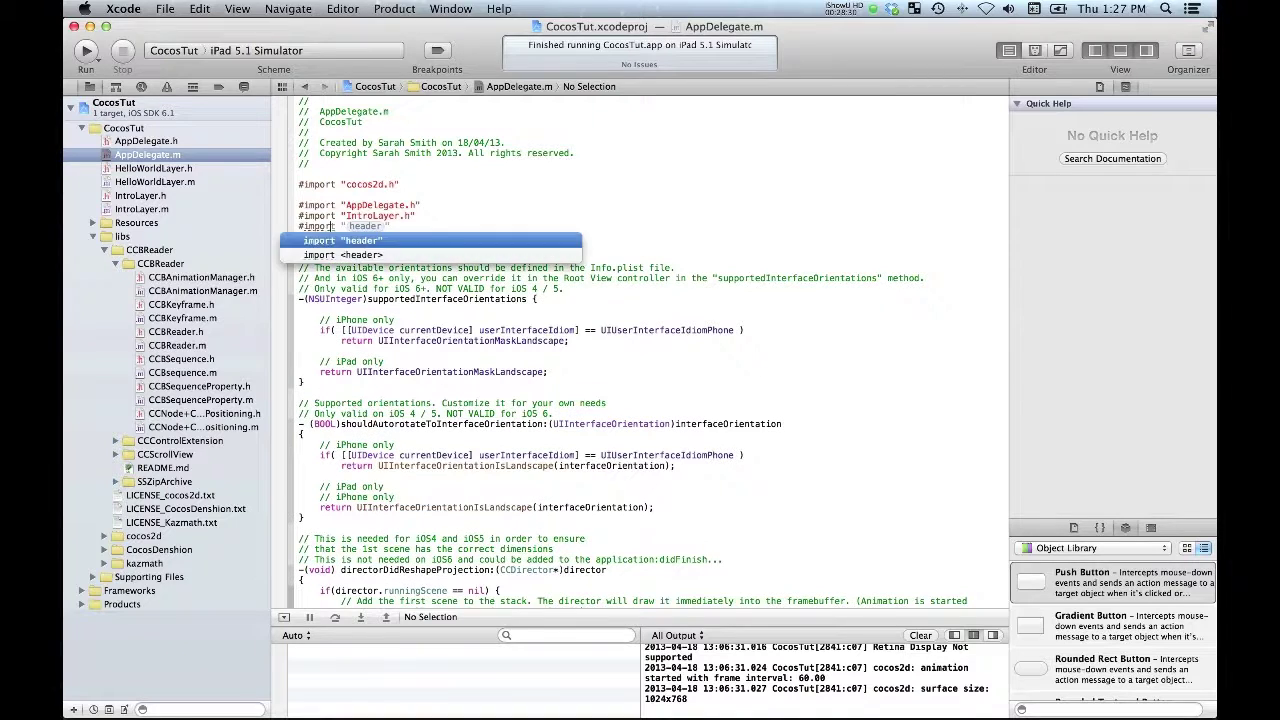
type("\"CCBR")
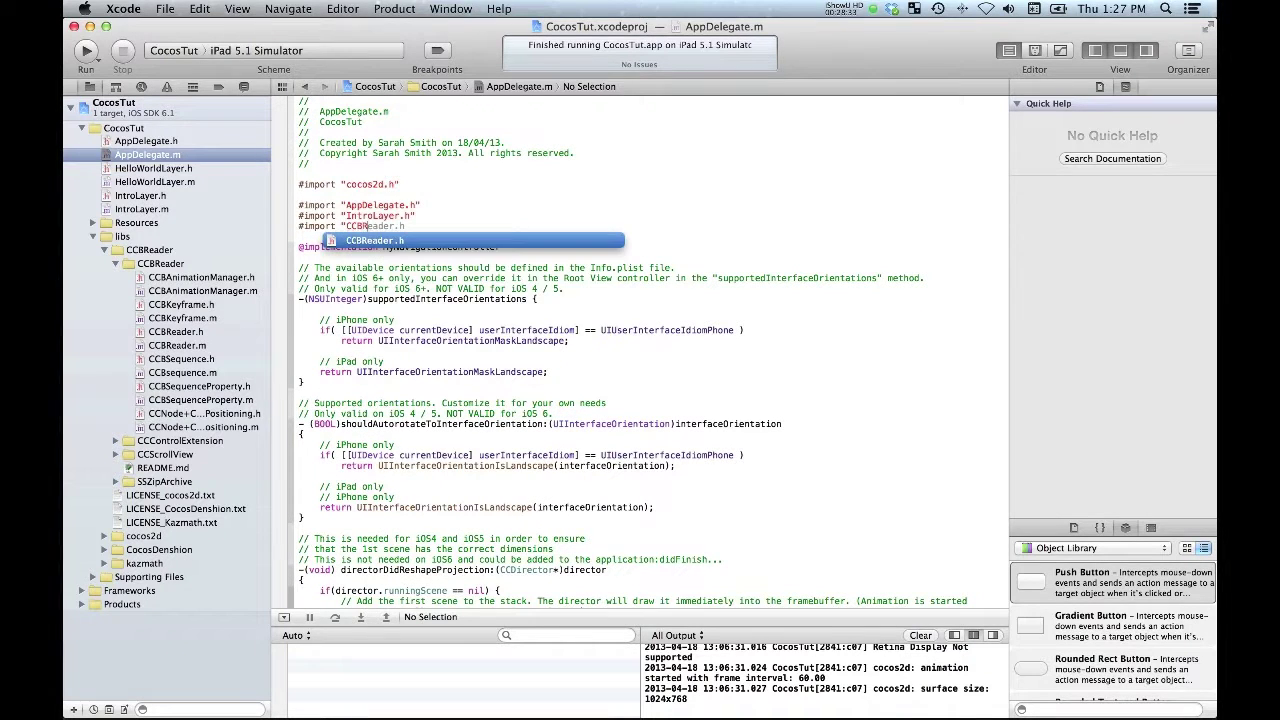
key("Return")
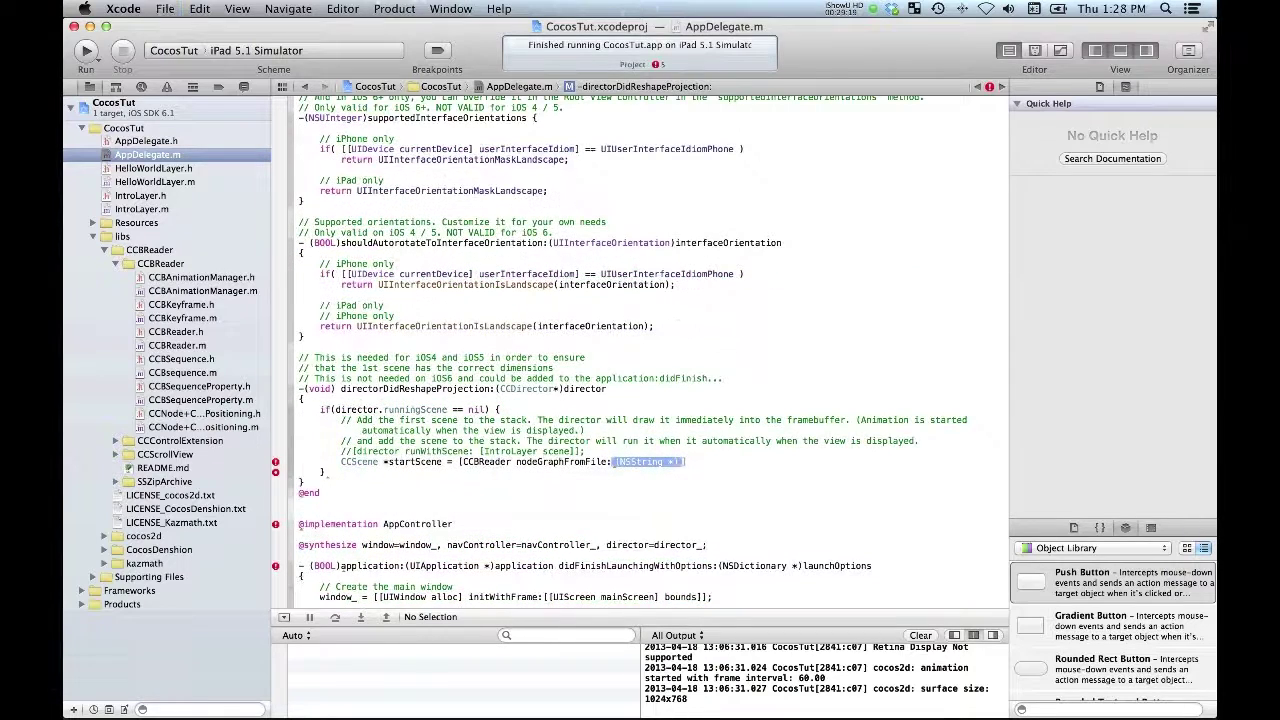
Start the string literal for the nodeGraphFromFile argument, and collapse libs and expand Resources to check the scene's file name
type("@\"")
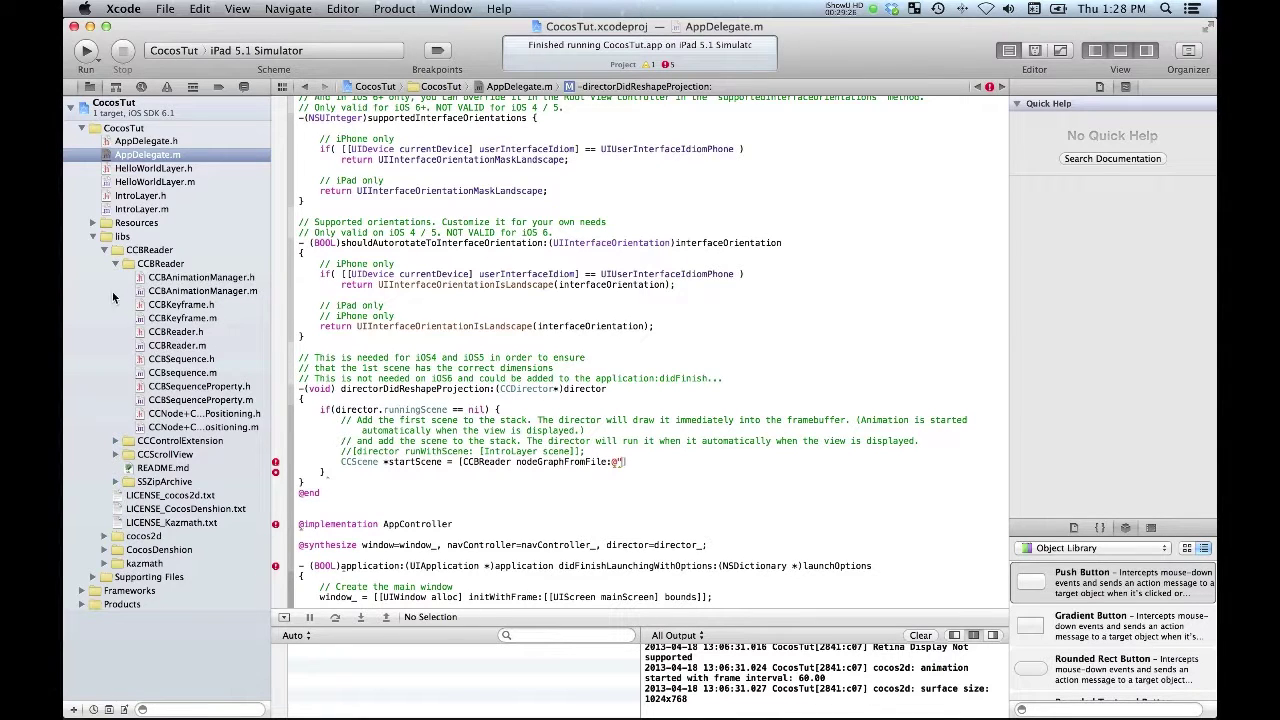
left_click(93, 237)
left_click(93, 223)
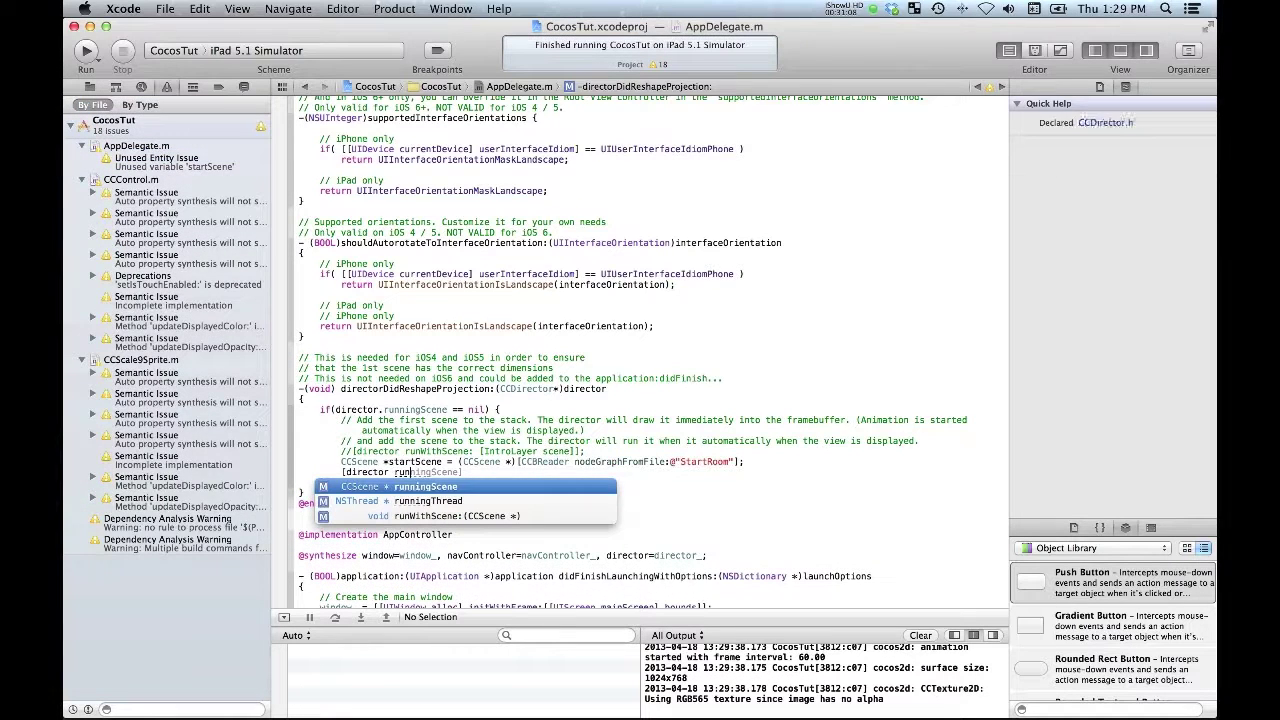
Complete the director call below the startScene declaration as [director runWithScene:startScene];
key("Down")
key("Down")
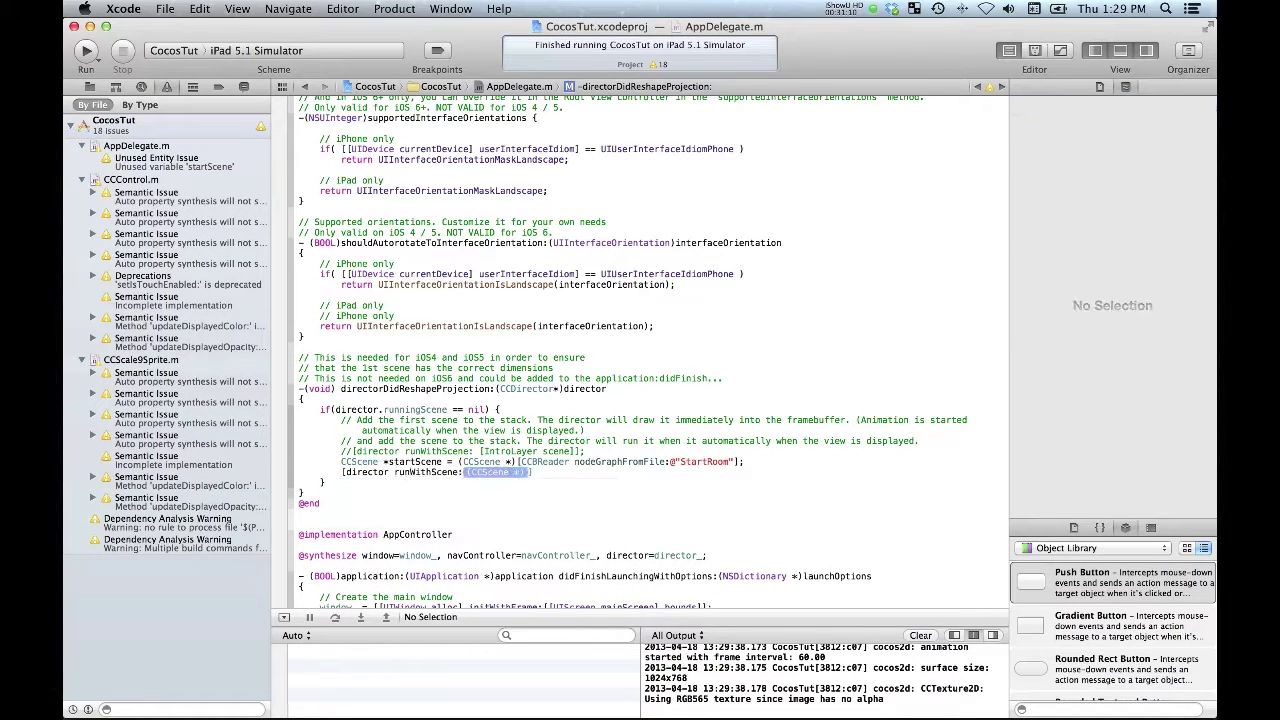
key("Return")
type("start")
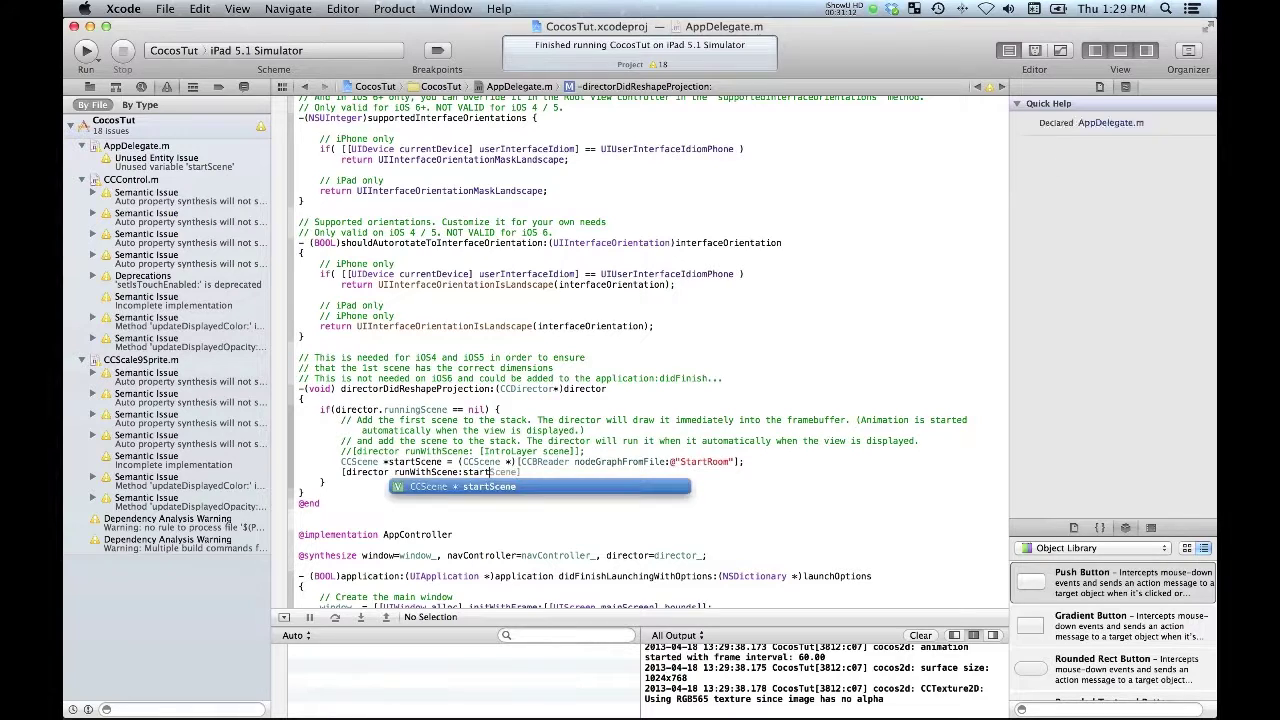
key("Return")
type("];")
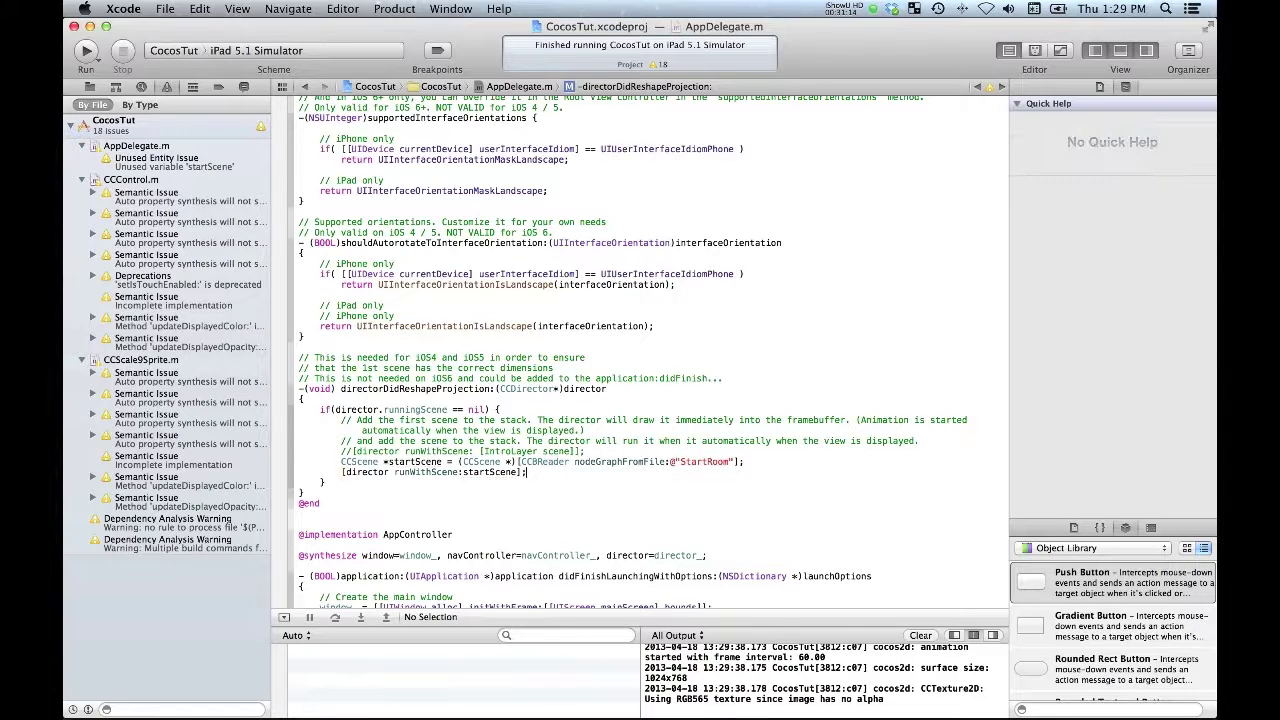
Build CocosTut, run it in the iPad 5.1 Simulator, and reposition the simulator window to show the whole bedroom scene
key("super+b")
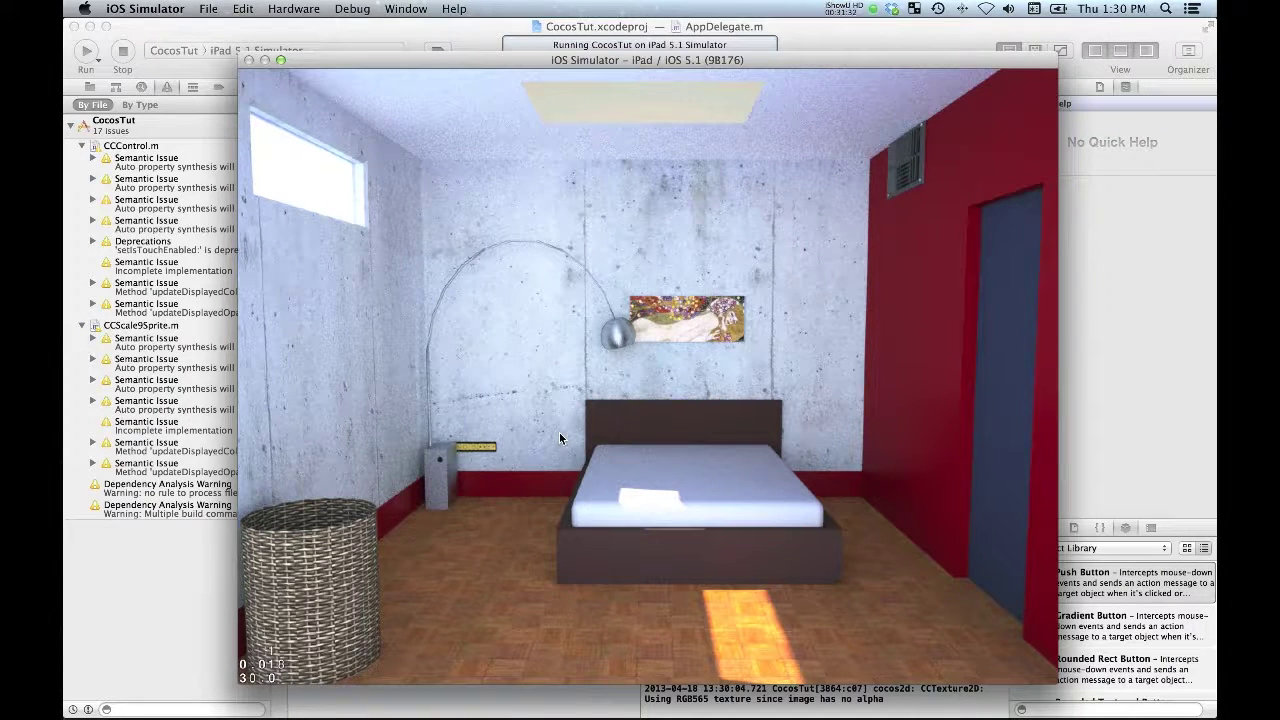
left_click(577, 299)
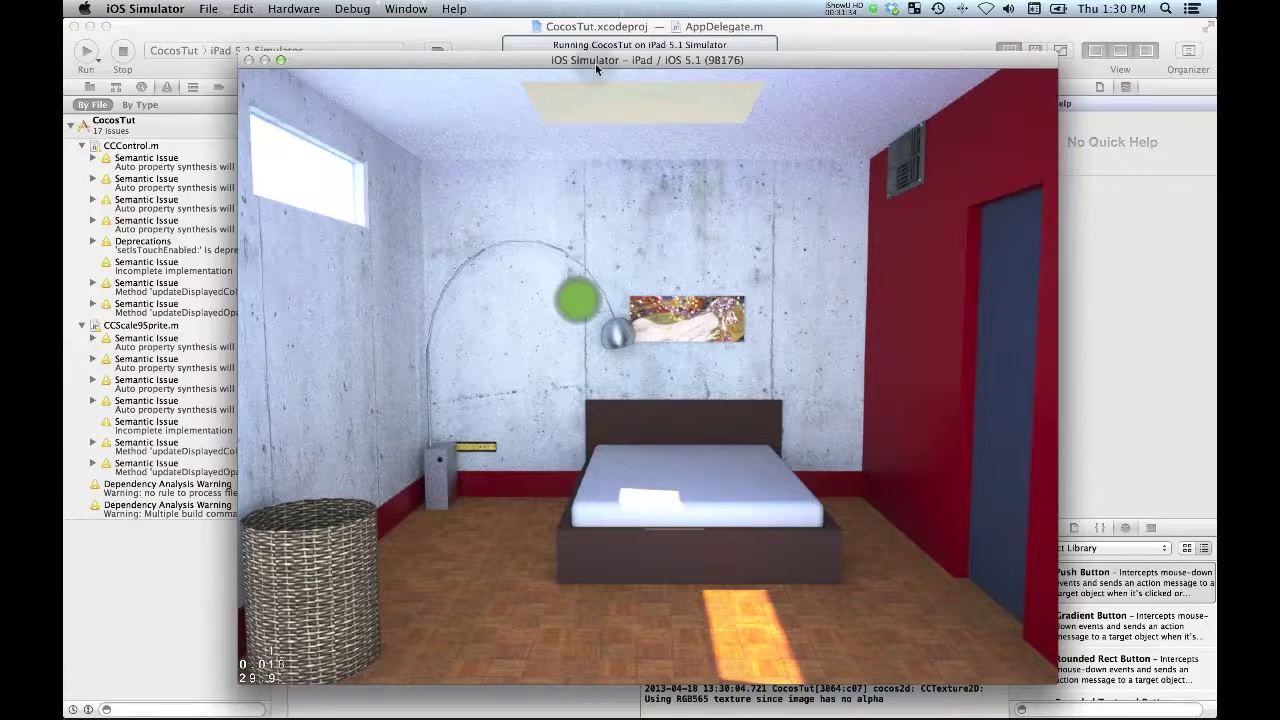
left_click_drag(595, 63, 547, 29)
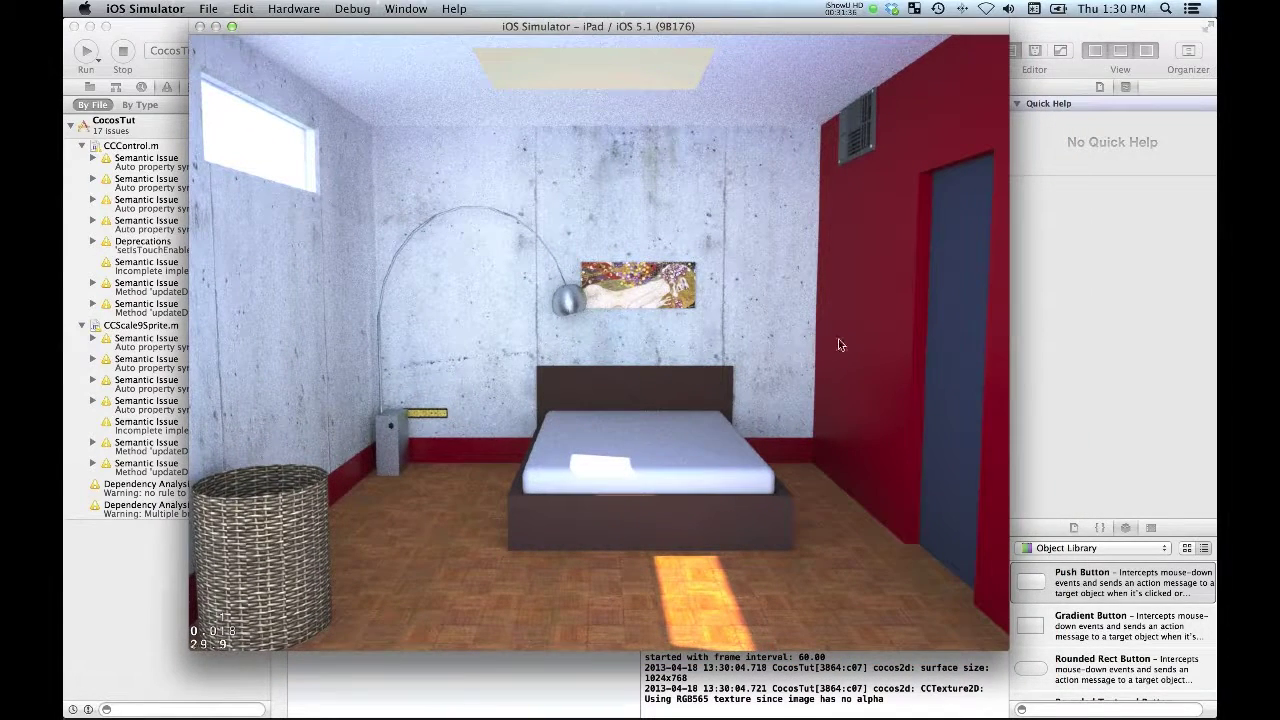